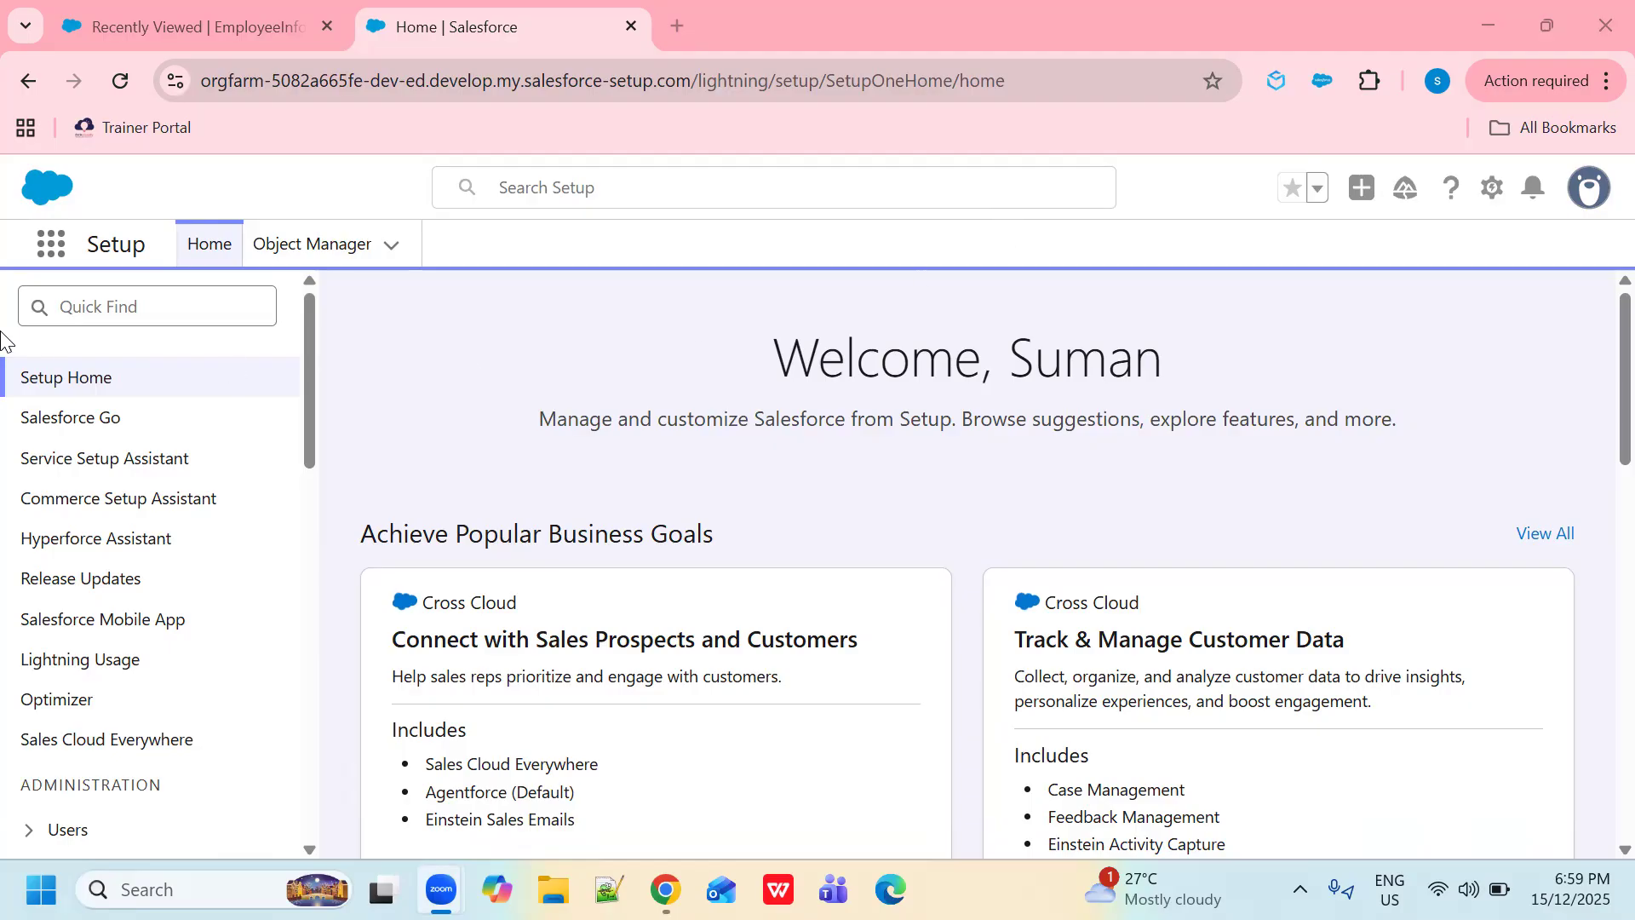
- Search 'flow' in Setup Quick Find and open the Process Automation Flows page
click(155, 310)
text(flow)
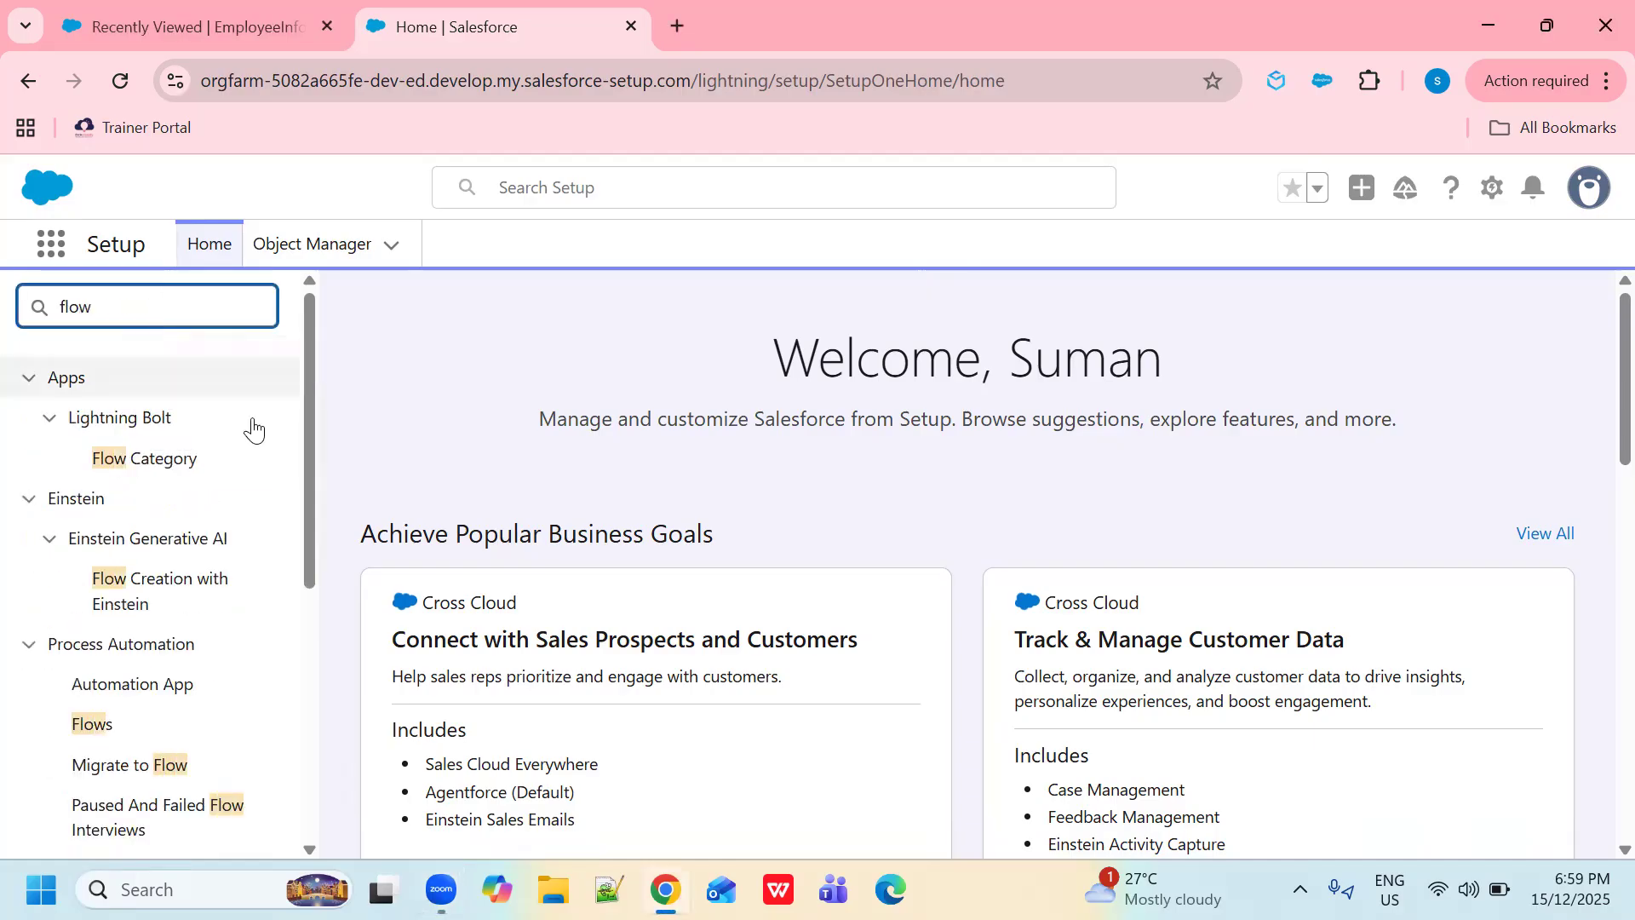
click(98, 724)
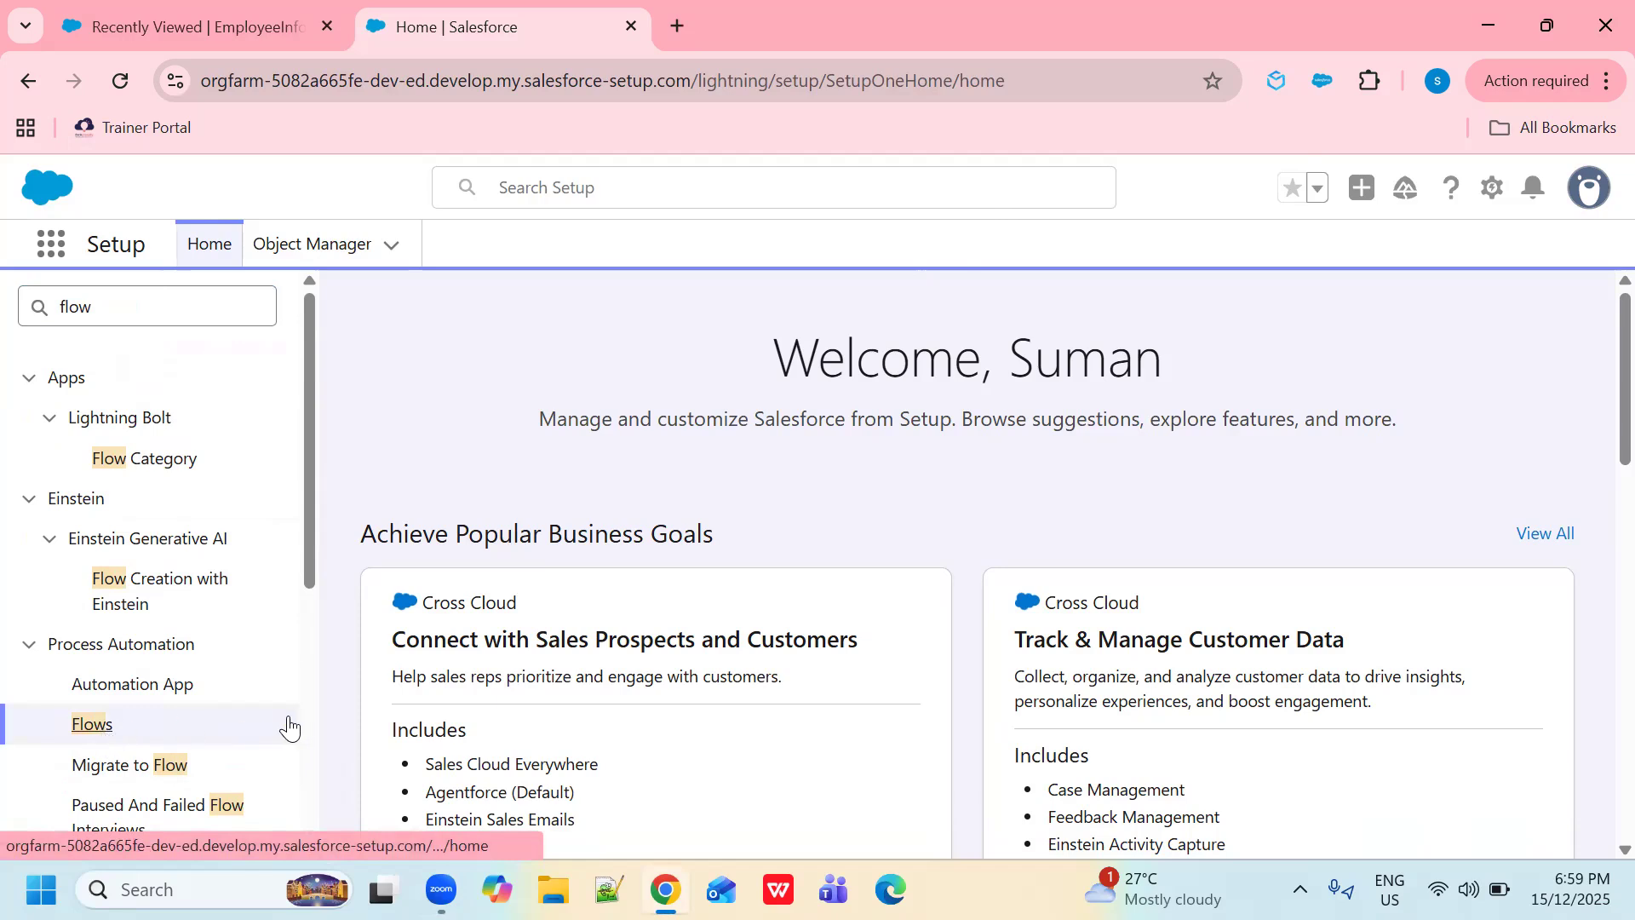
- Review the New Employee Info form, cancel it, and return to the Flows list
click(192, 22)
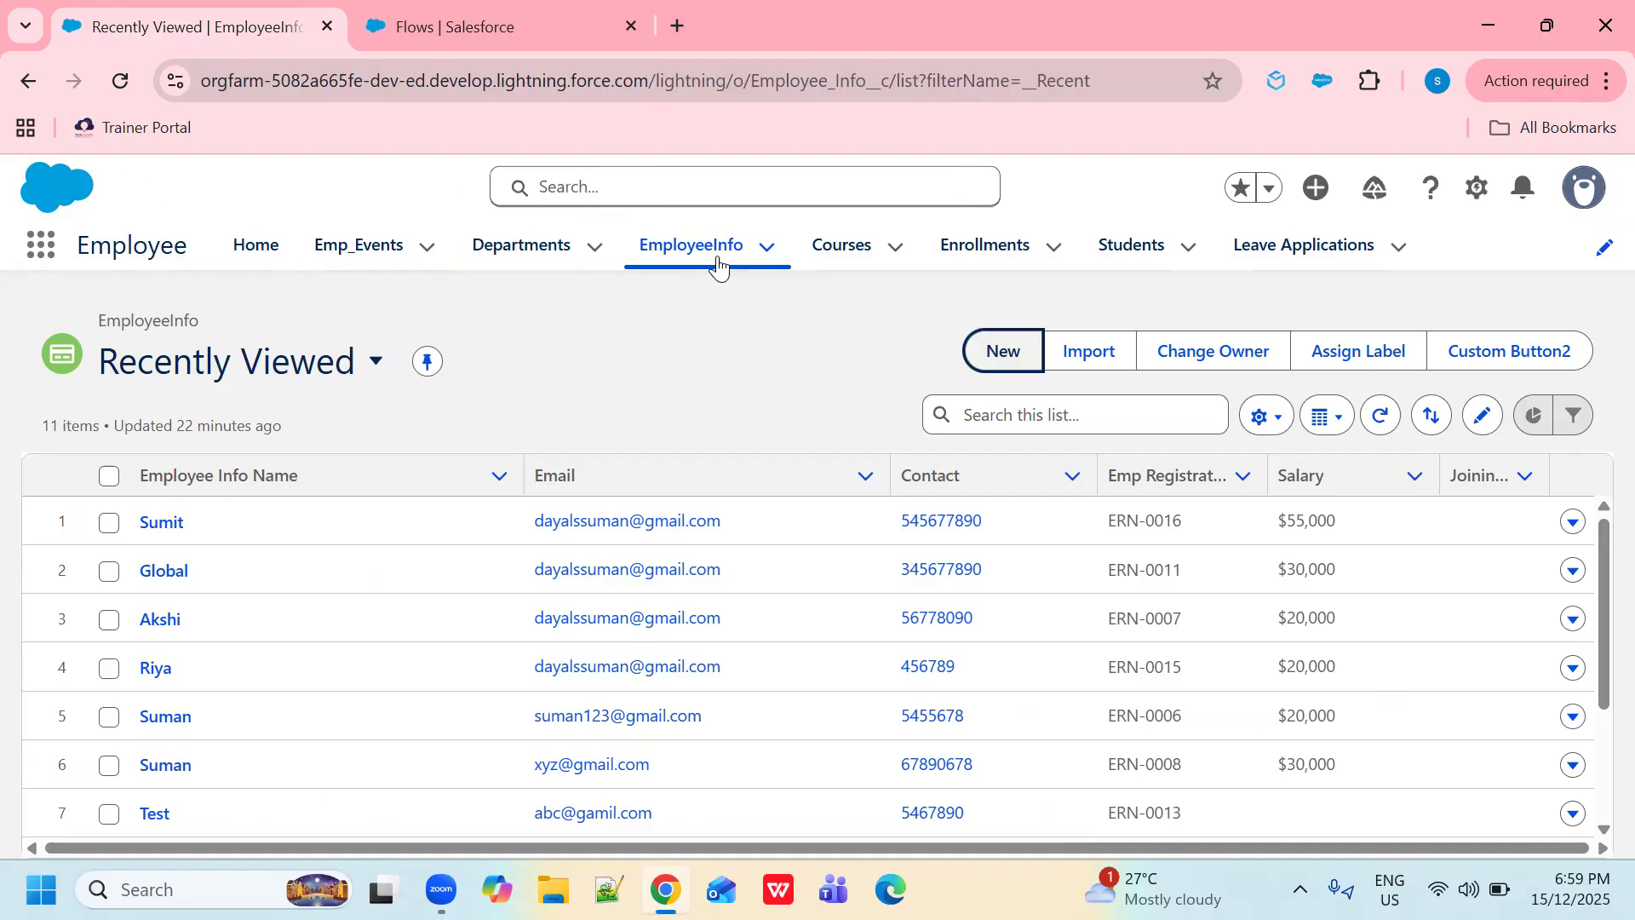
click(1012, 353)
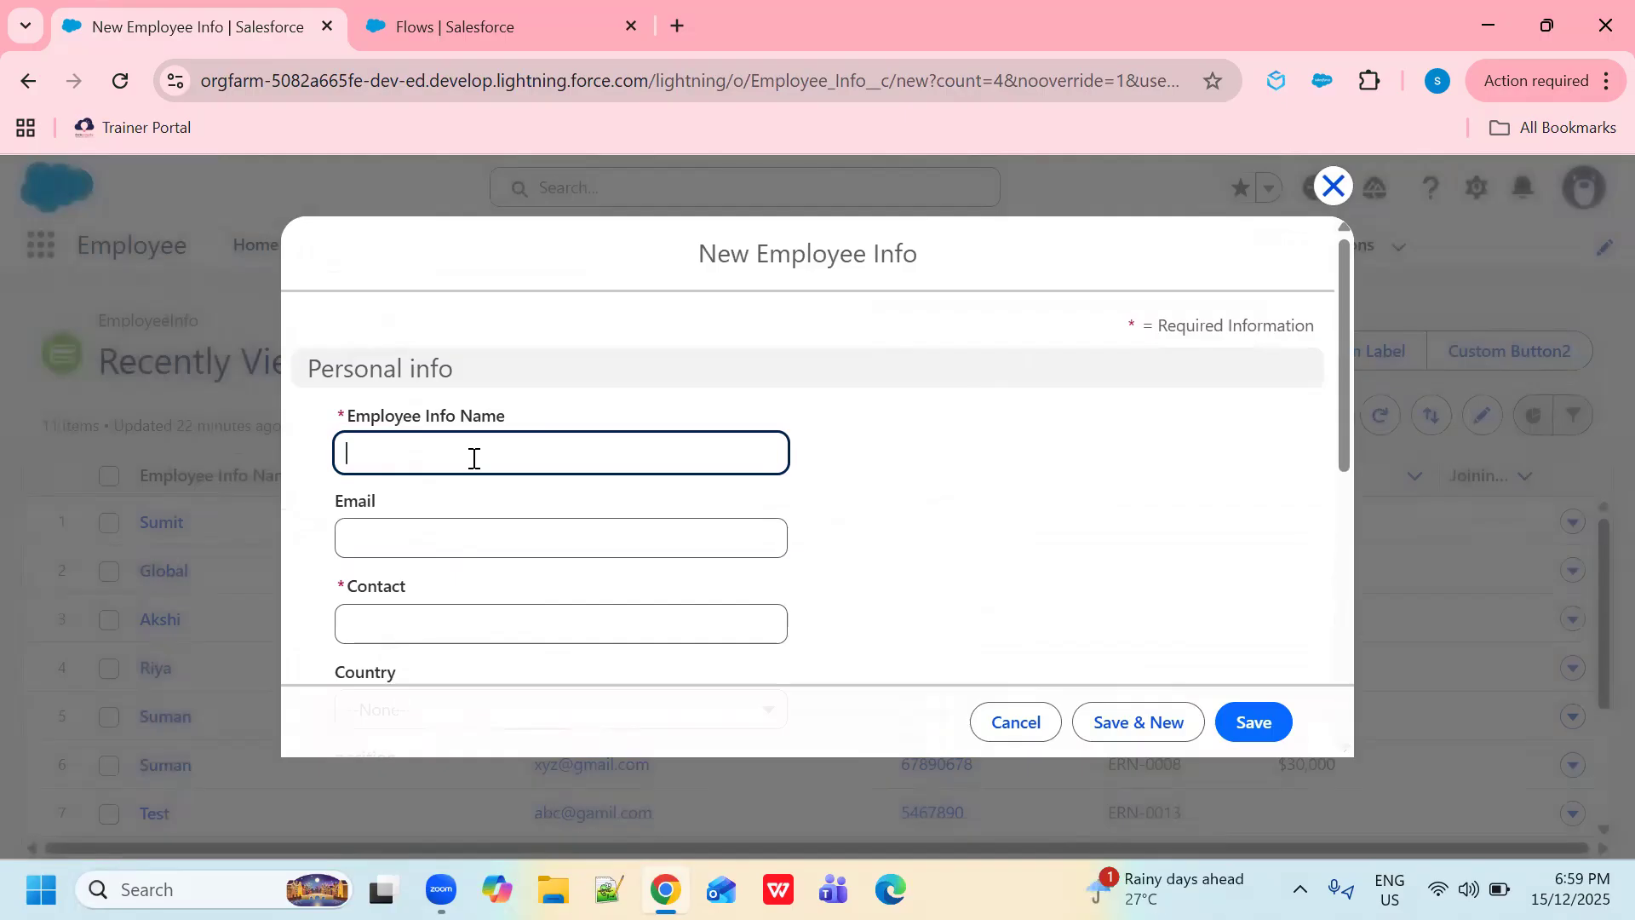
scroll(475, 444, down, 1)
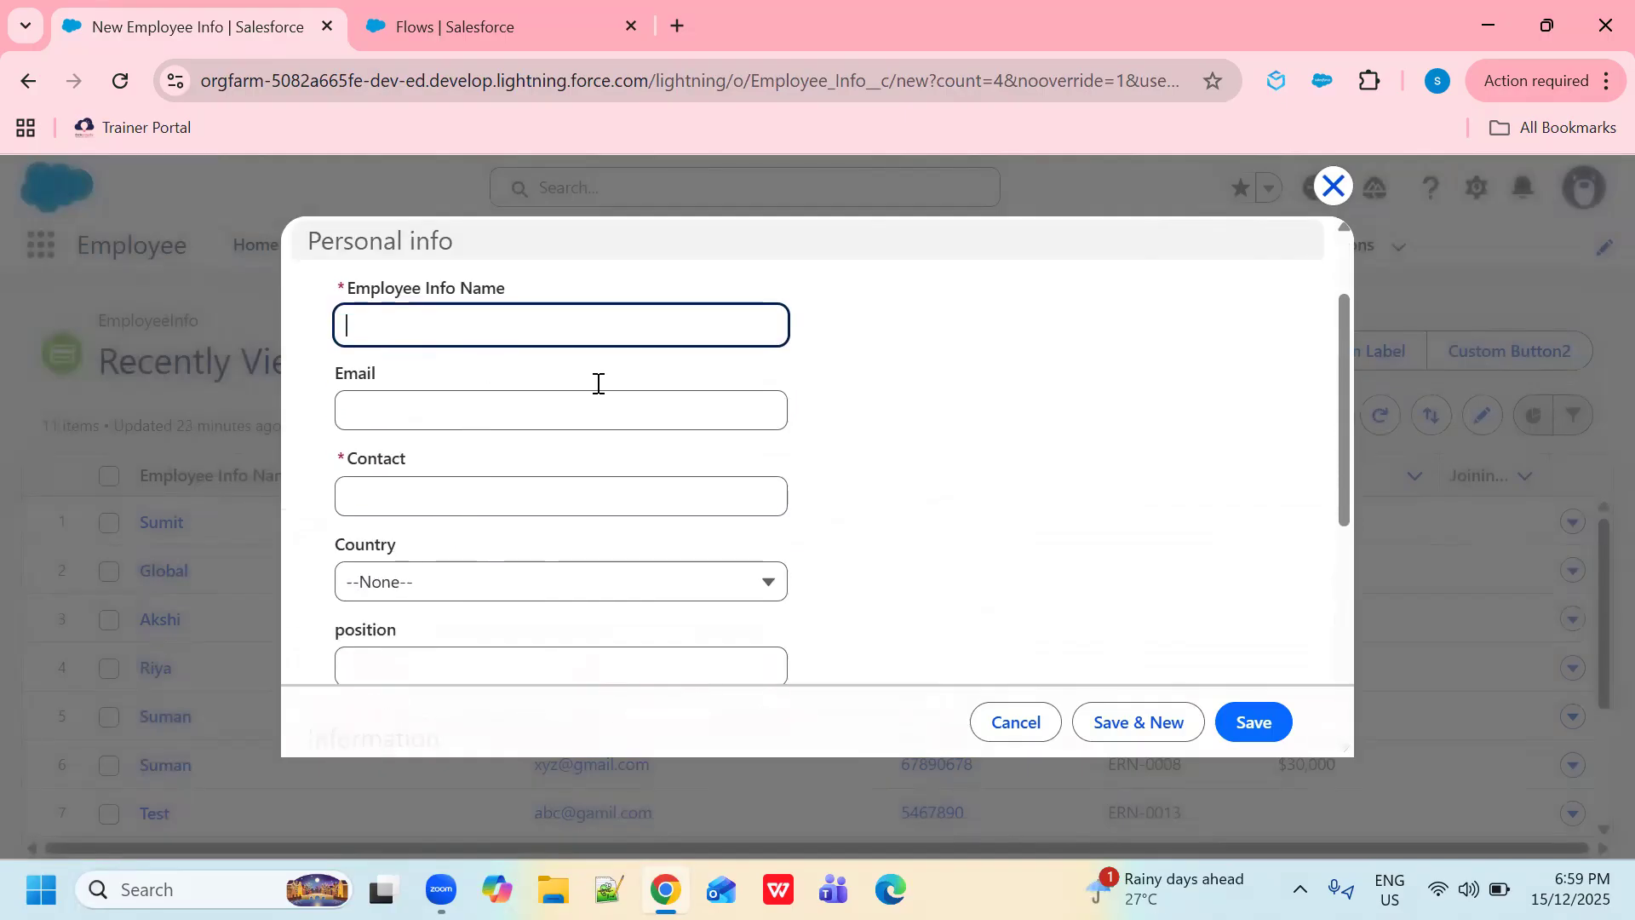
click(1333, 185)
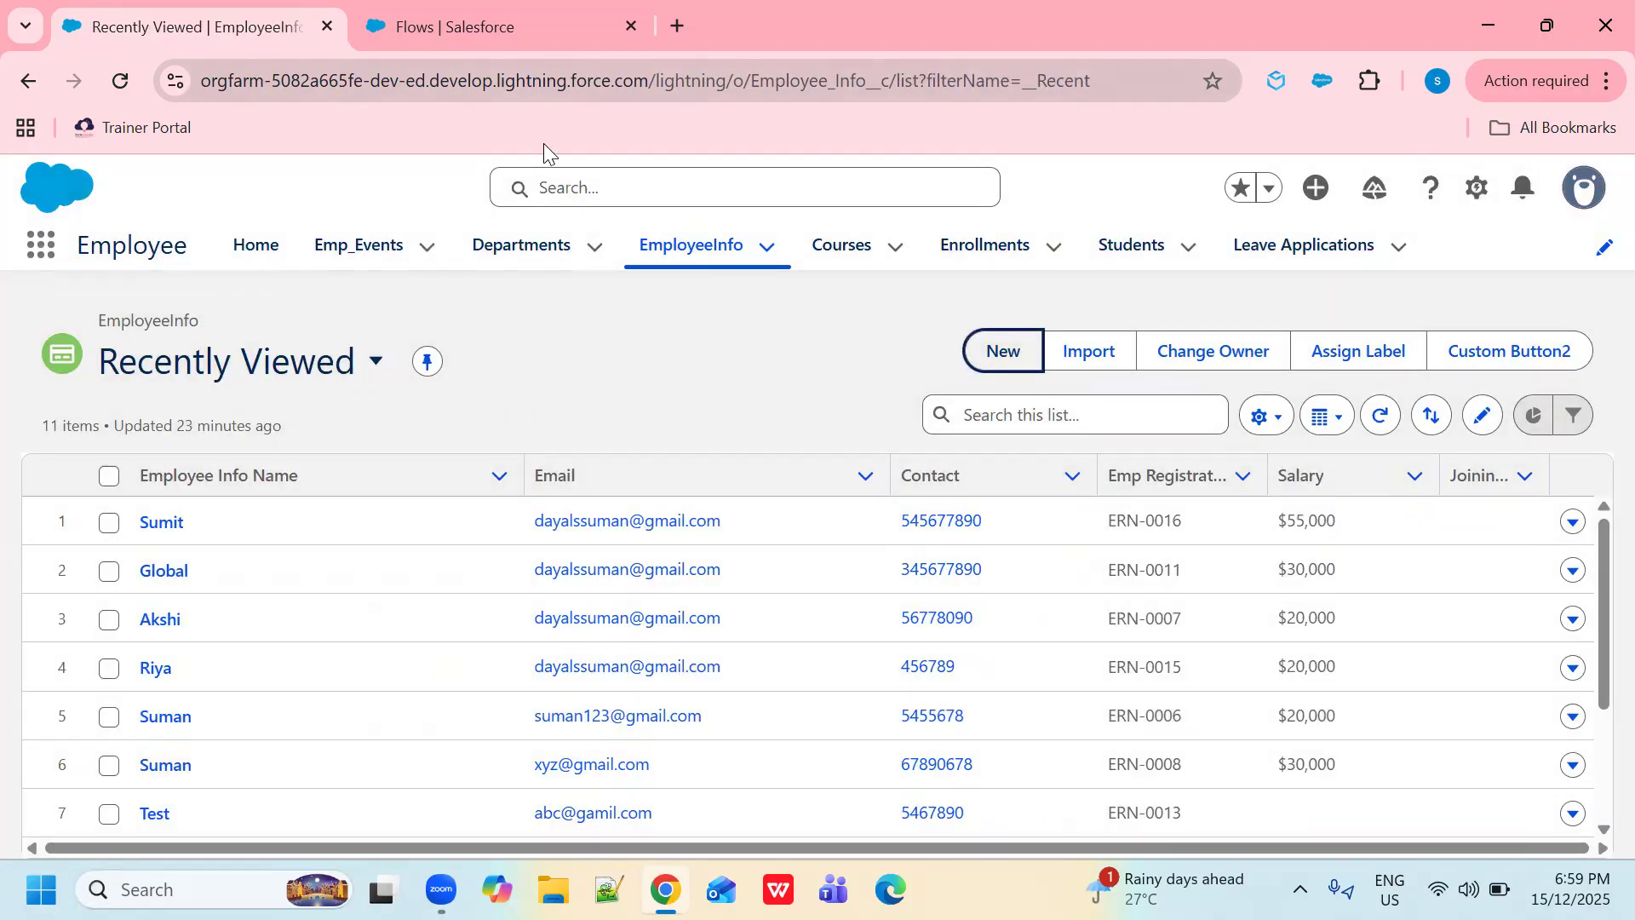
click(477, 26)
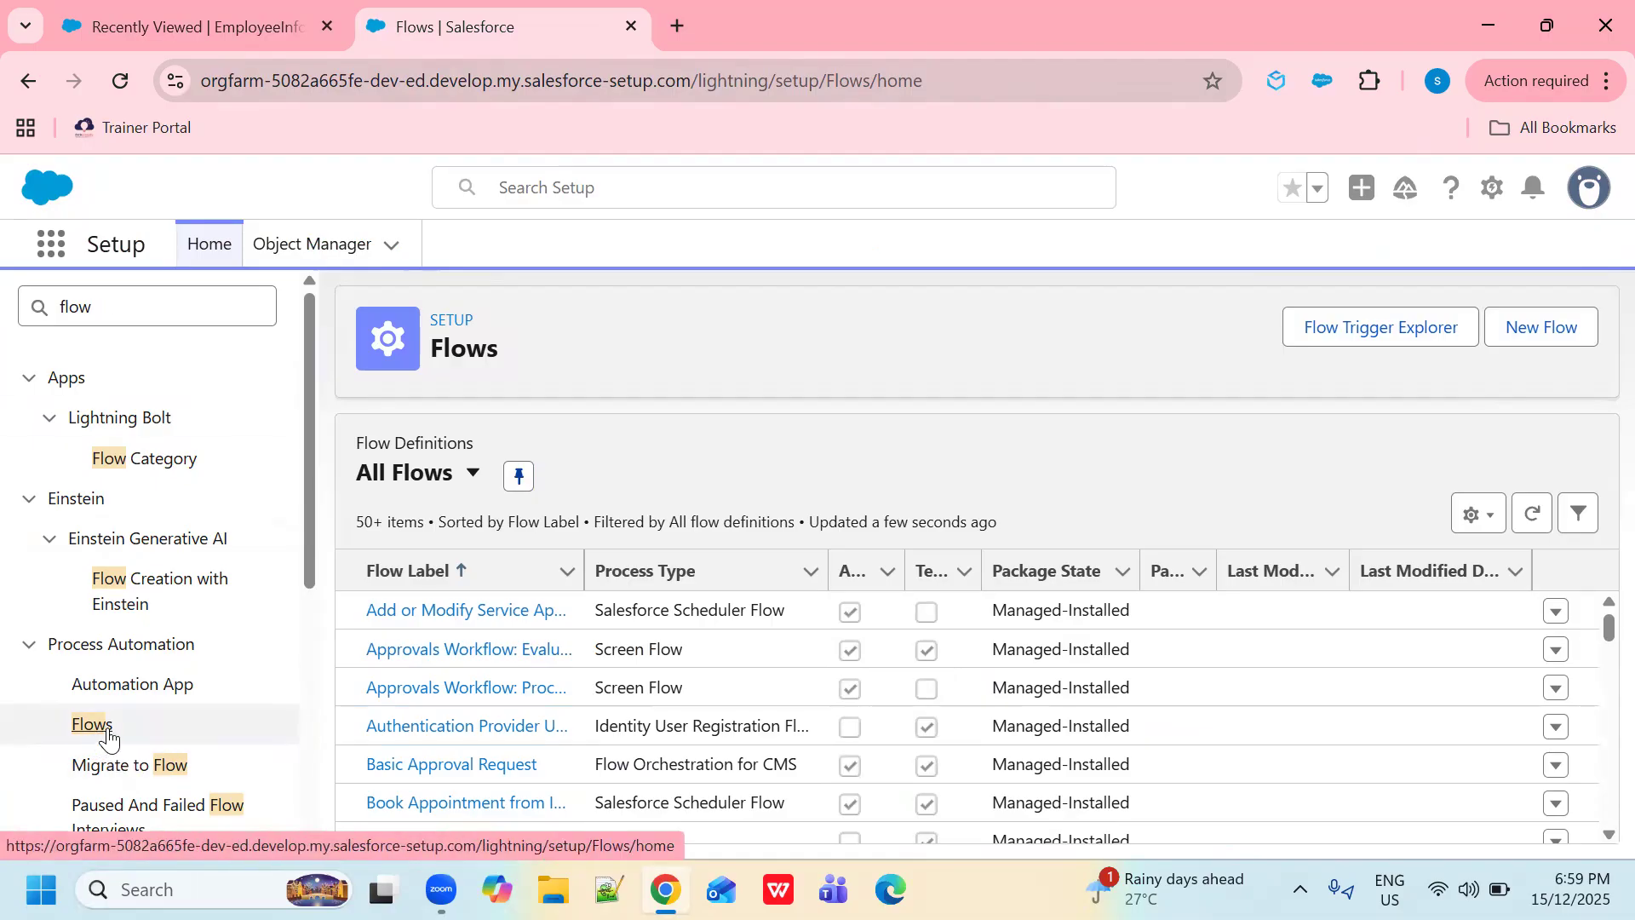
- Create a new Screen Flow from the Screen Automations category
click(1566, 339)
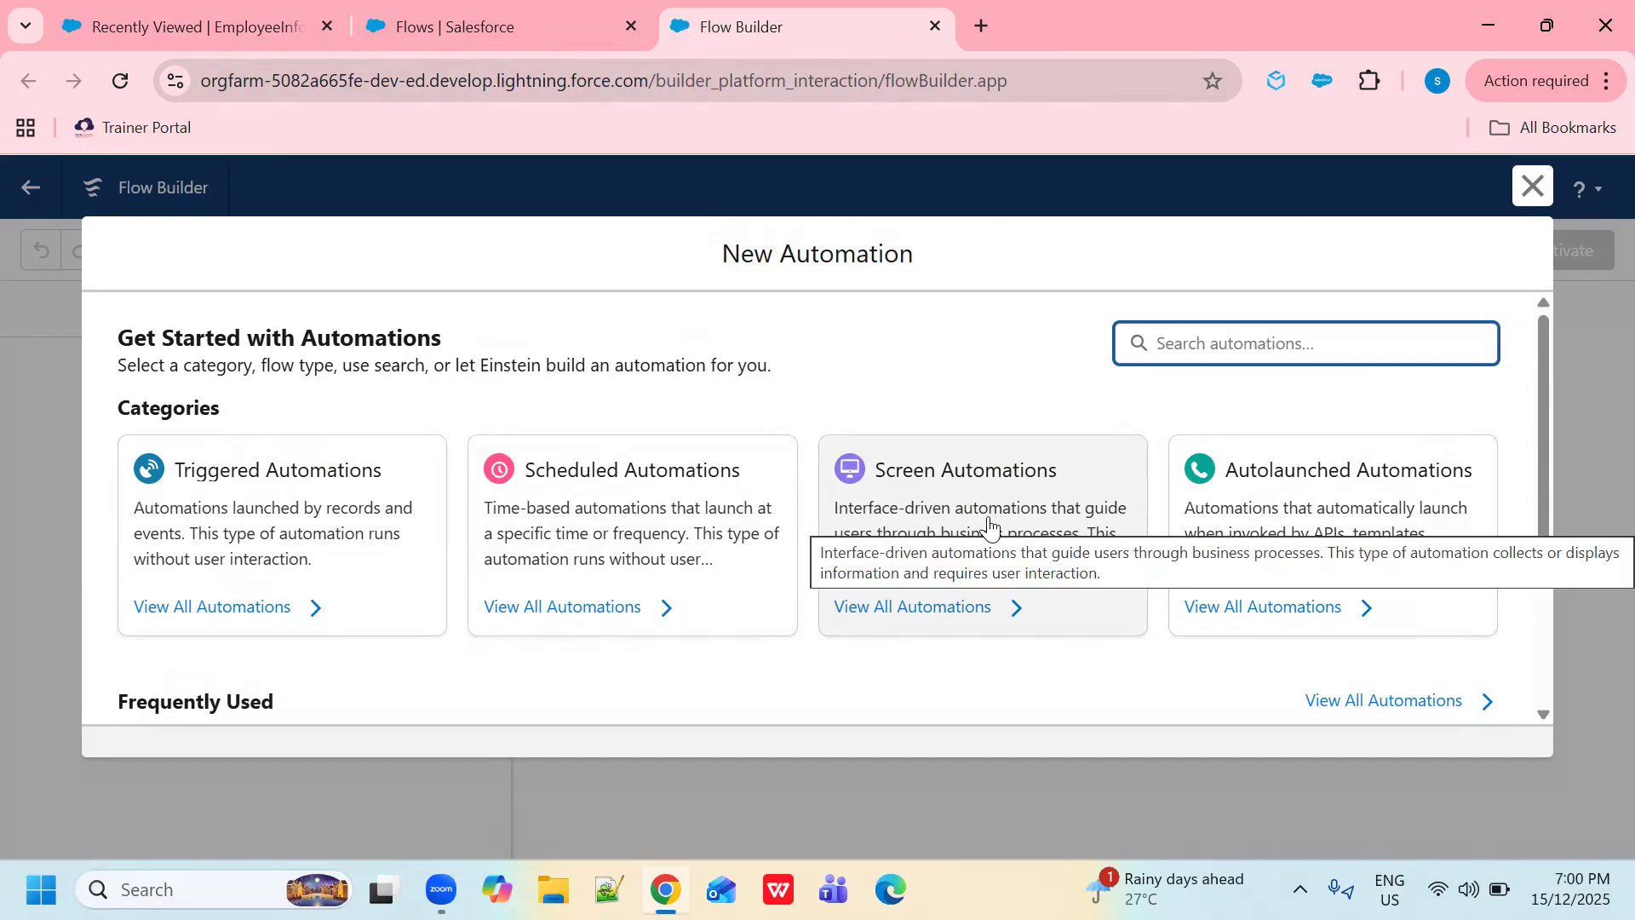
click(1021, 502)
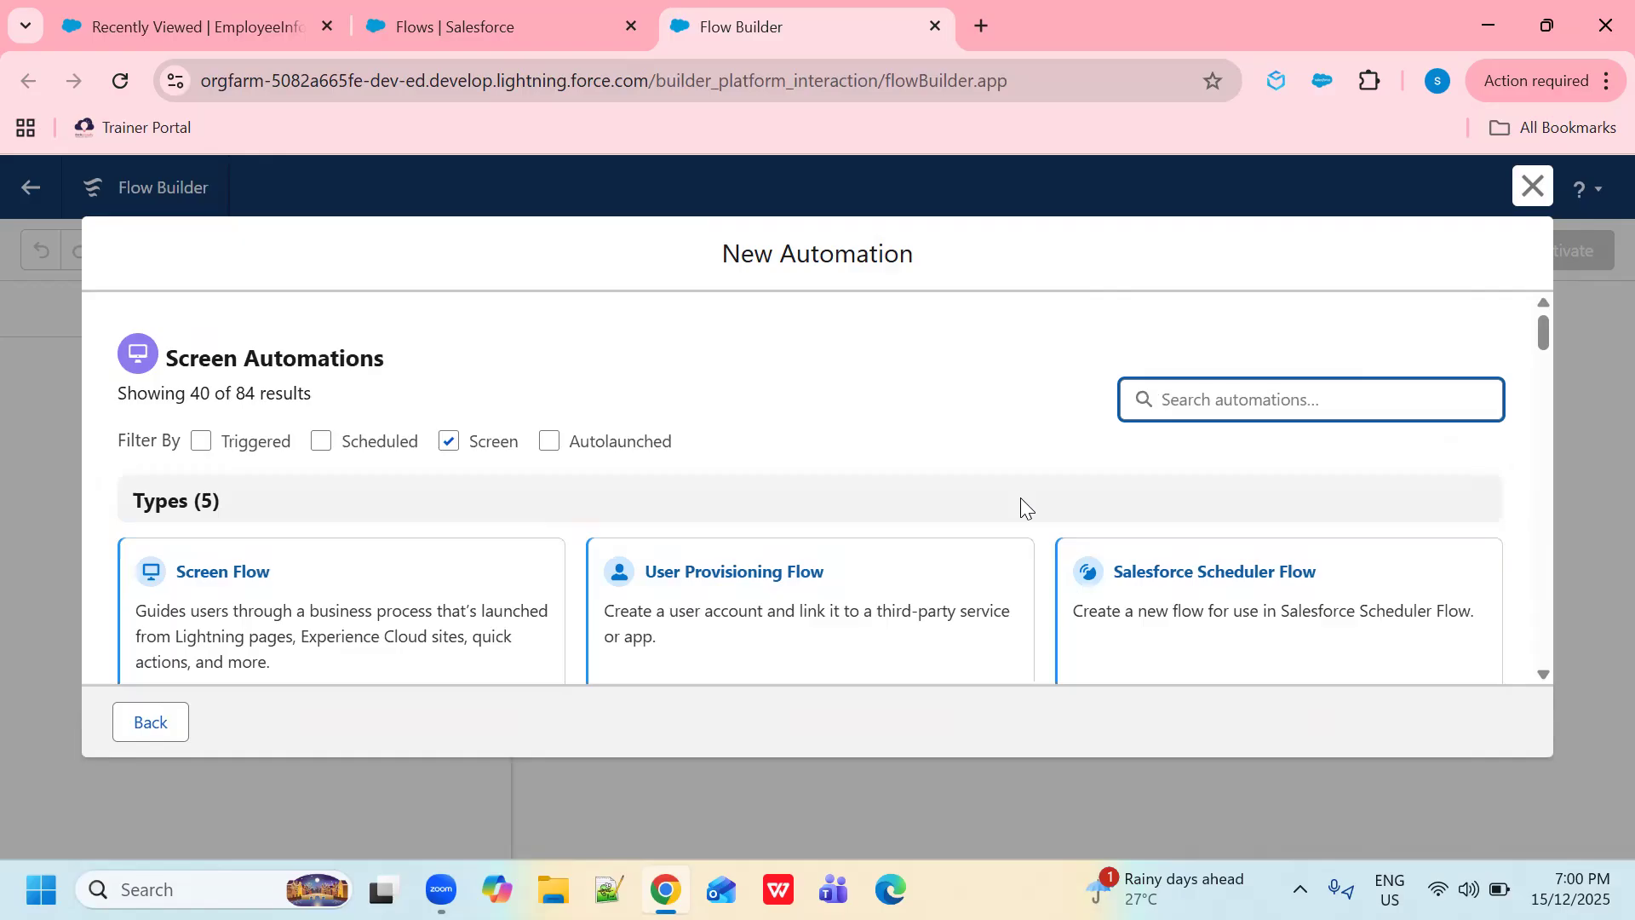
click(223, 602)
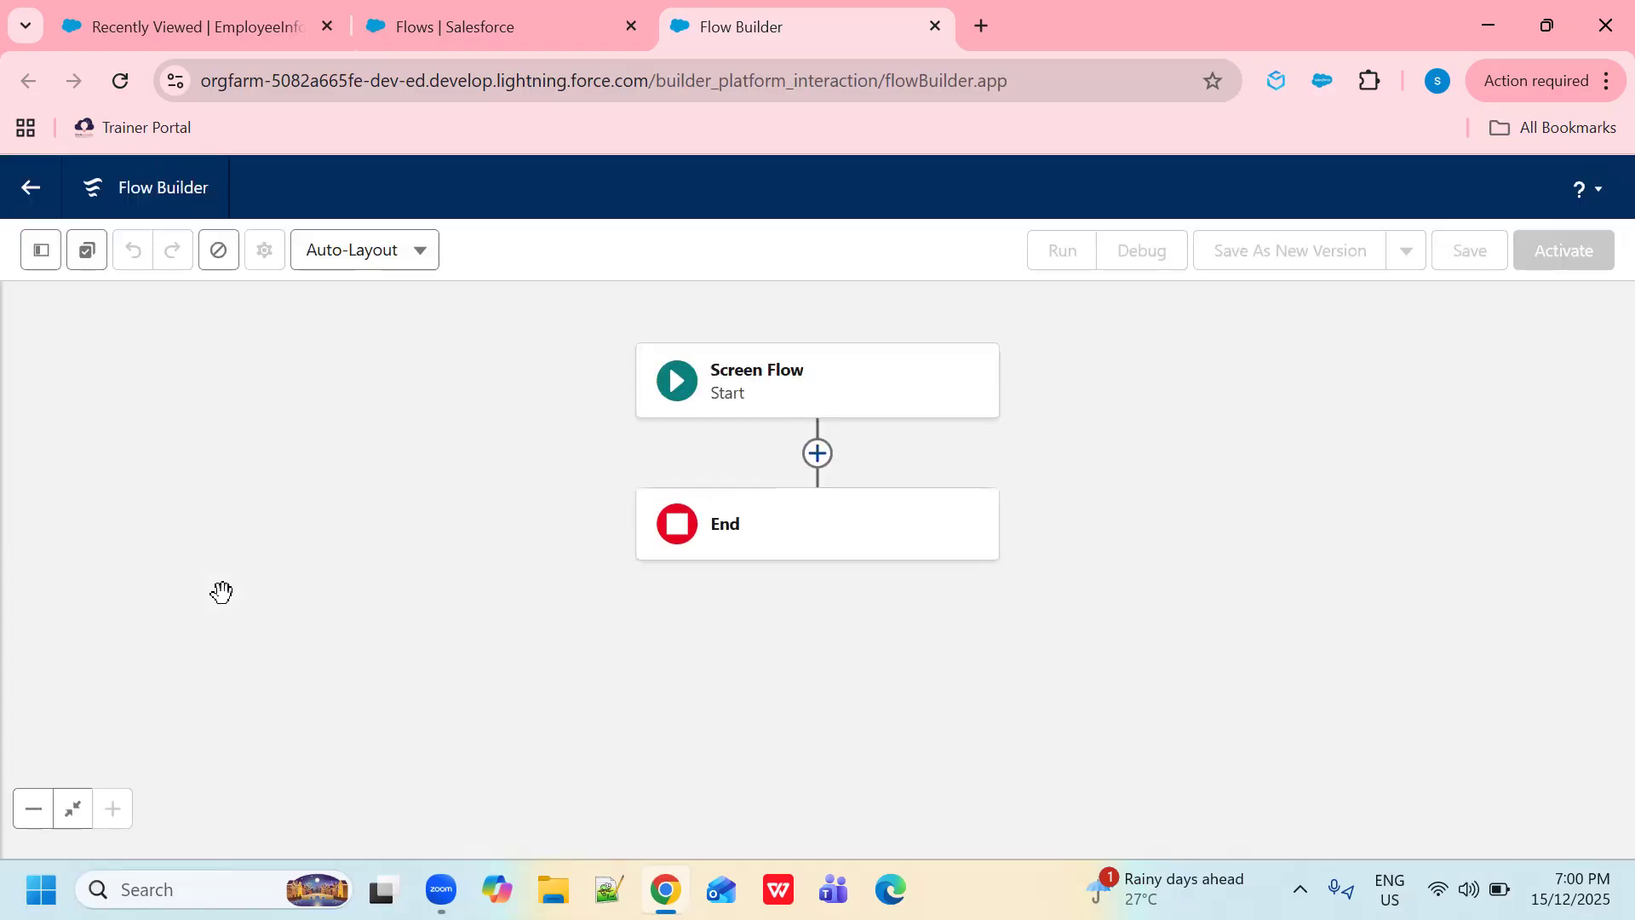
- Insert a Screen after Start labelled 'Create a Employee record' with an auto-filled API name
click(817, 454)
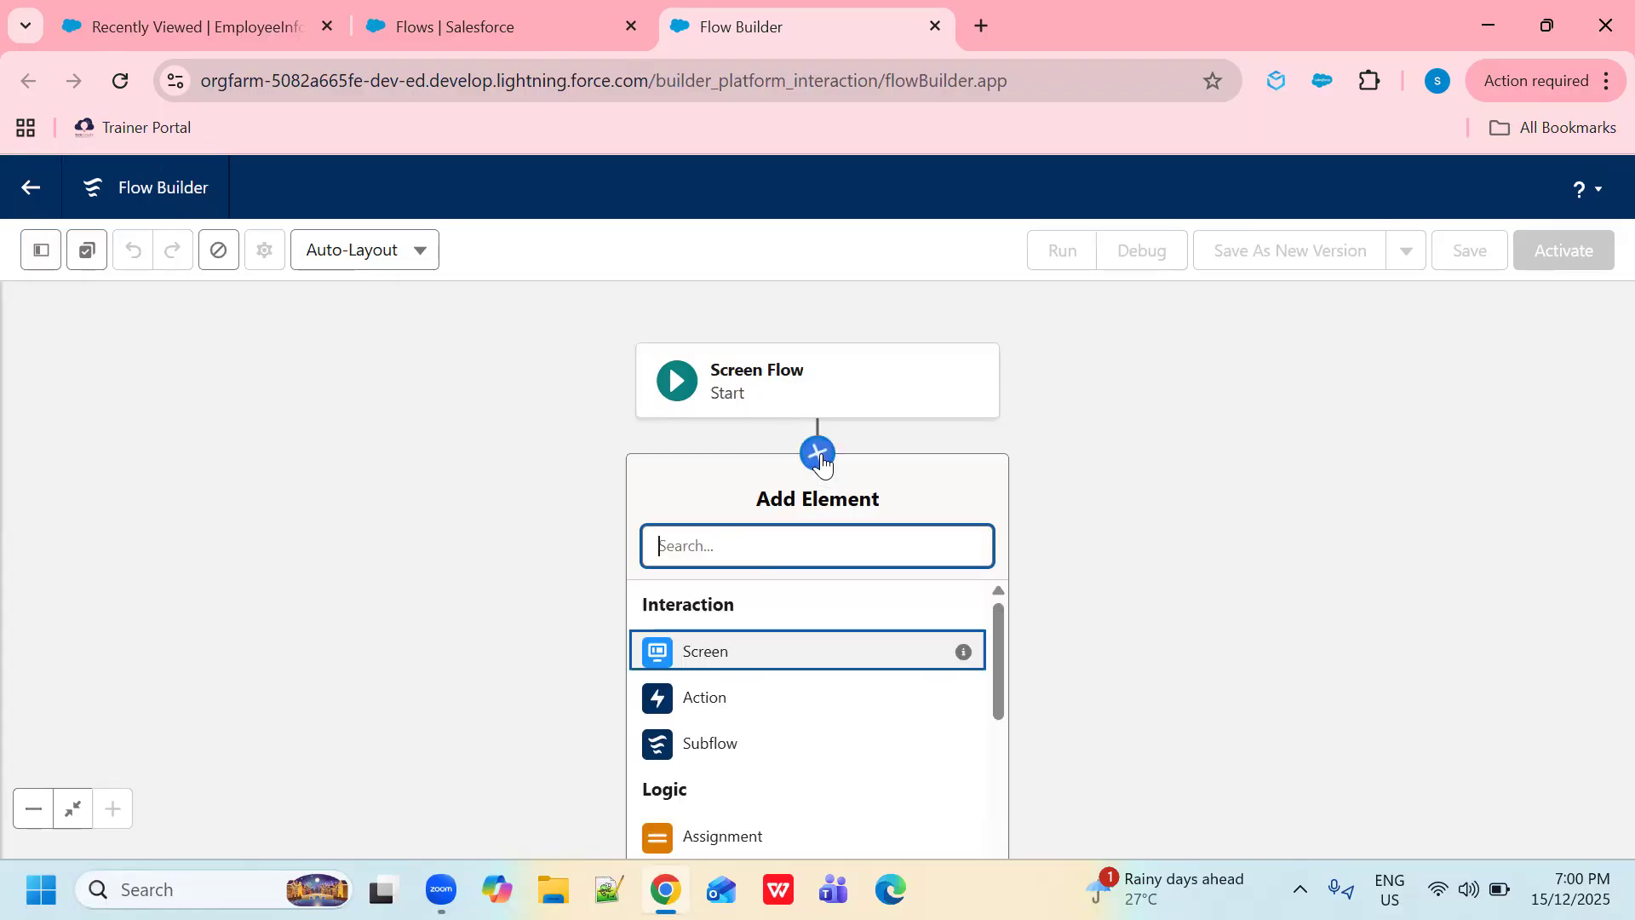
click(700, 654)
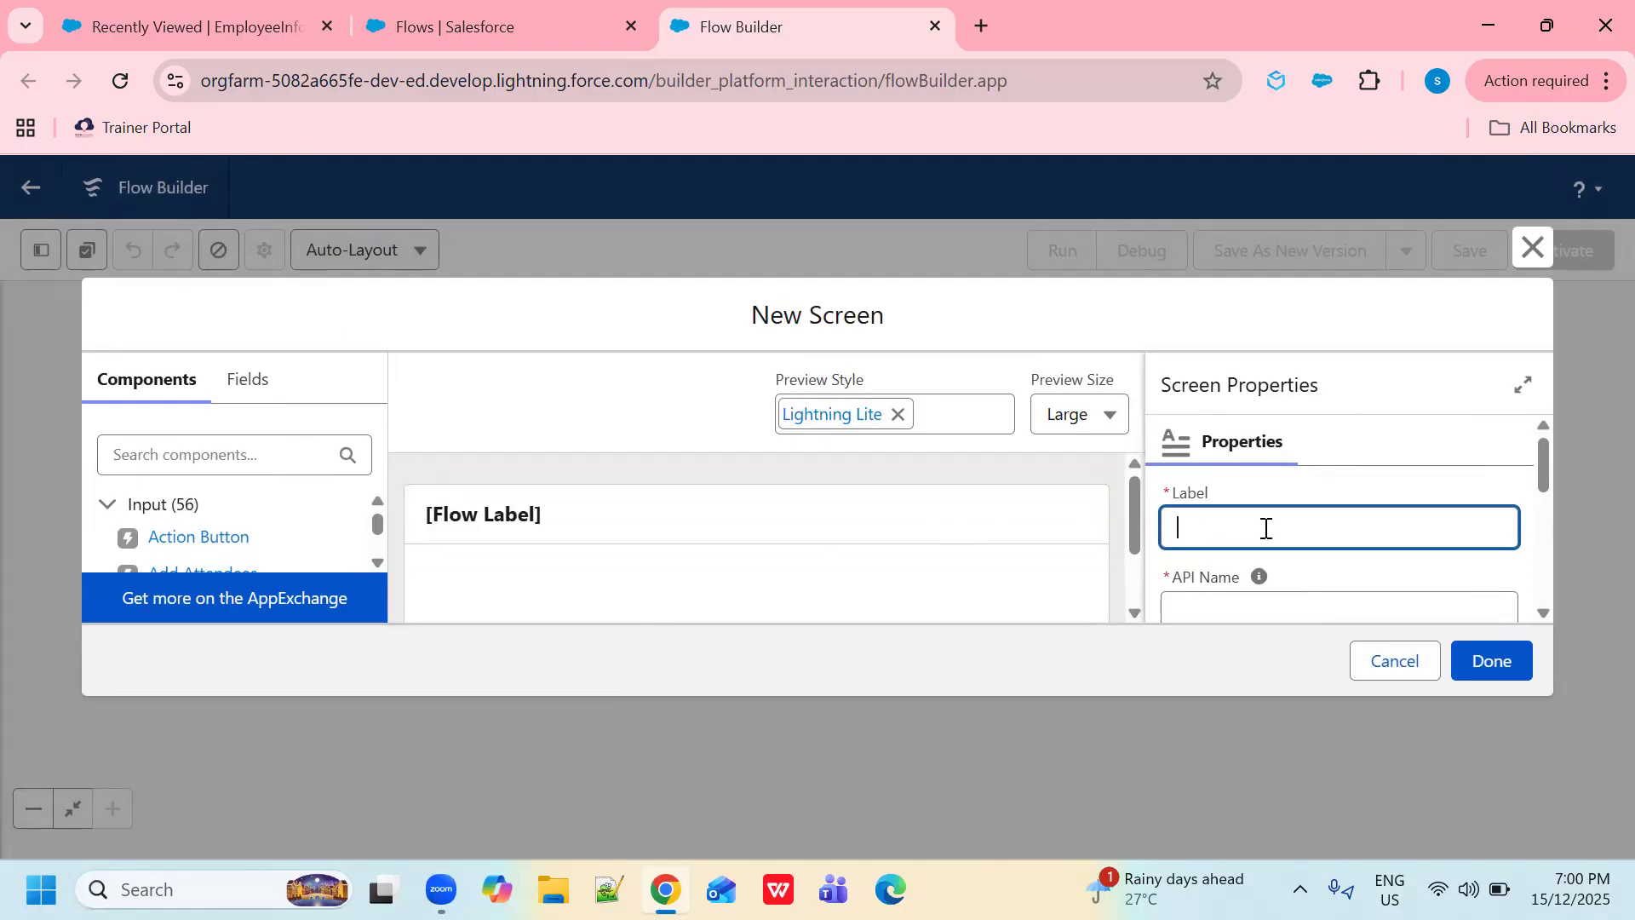
text(Create a Employee record)
click(1240, 608)
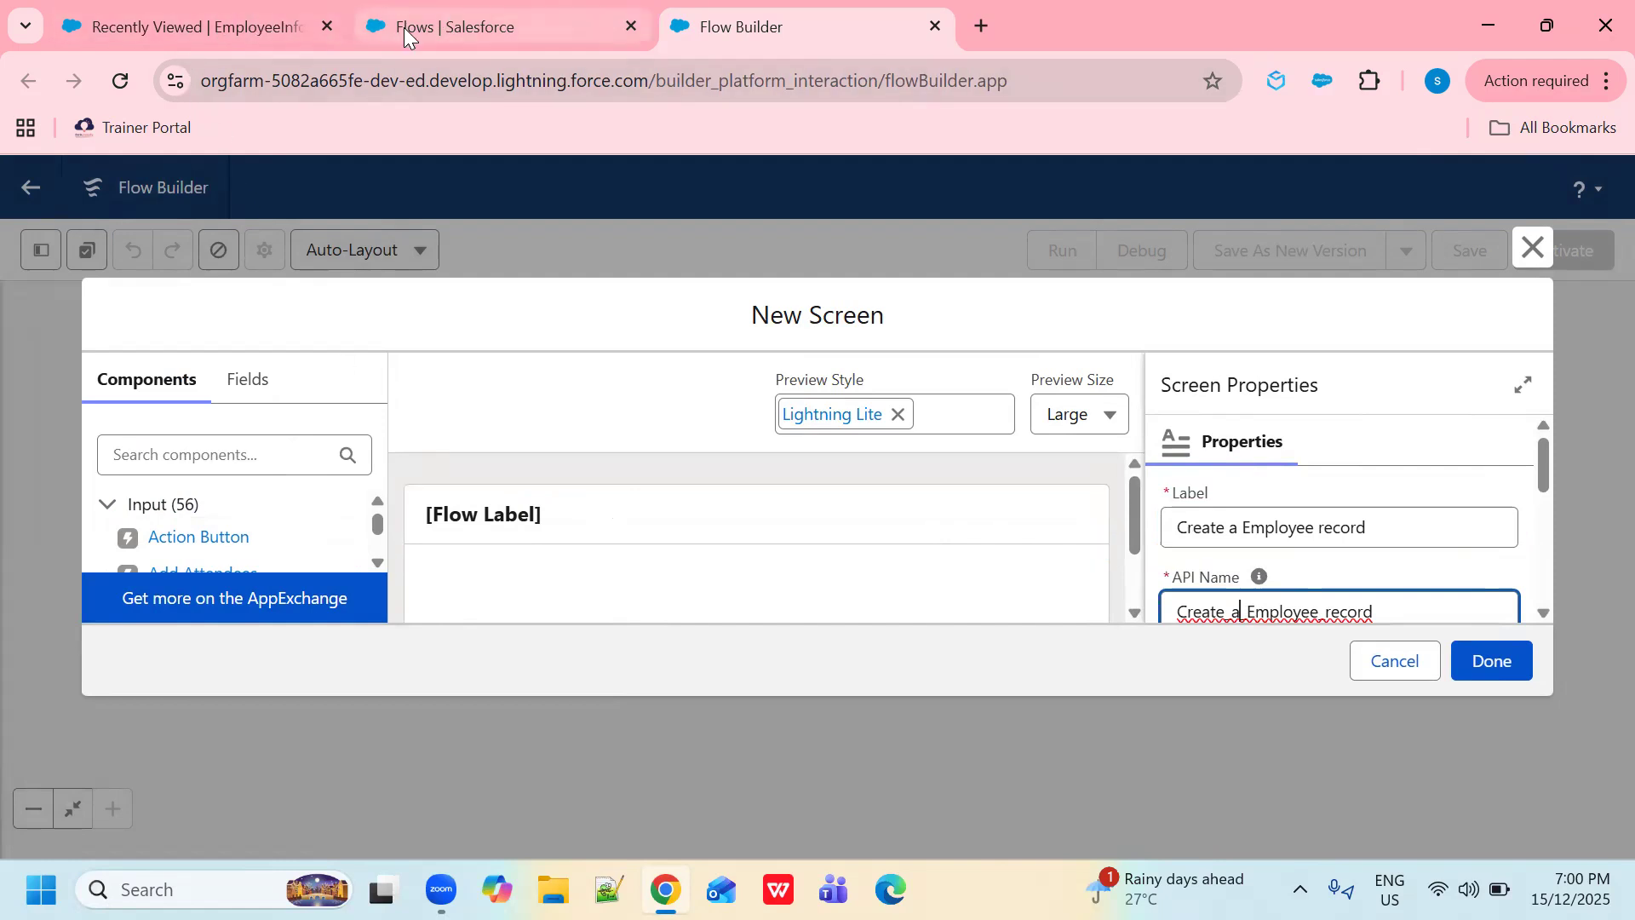
click(227, 31)
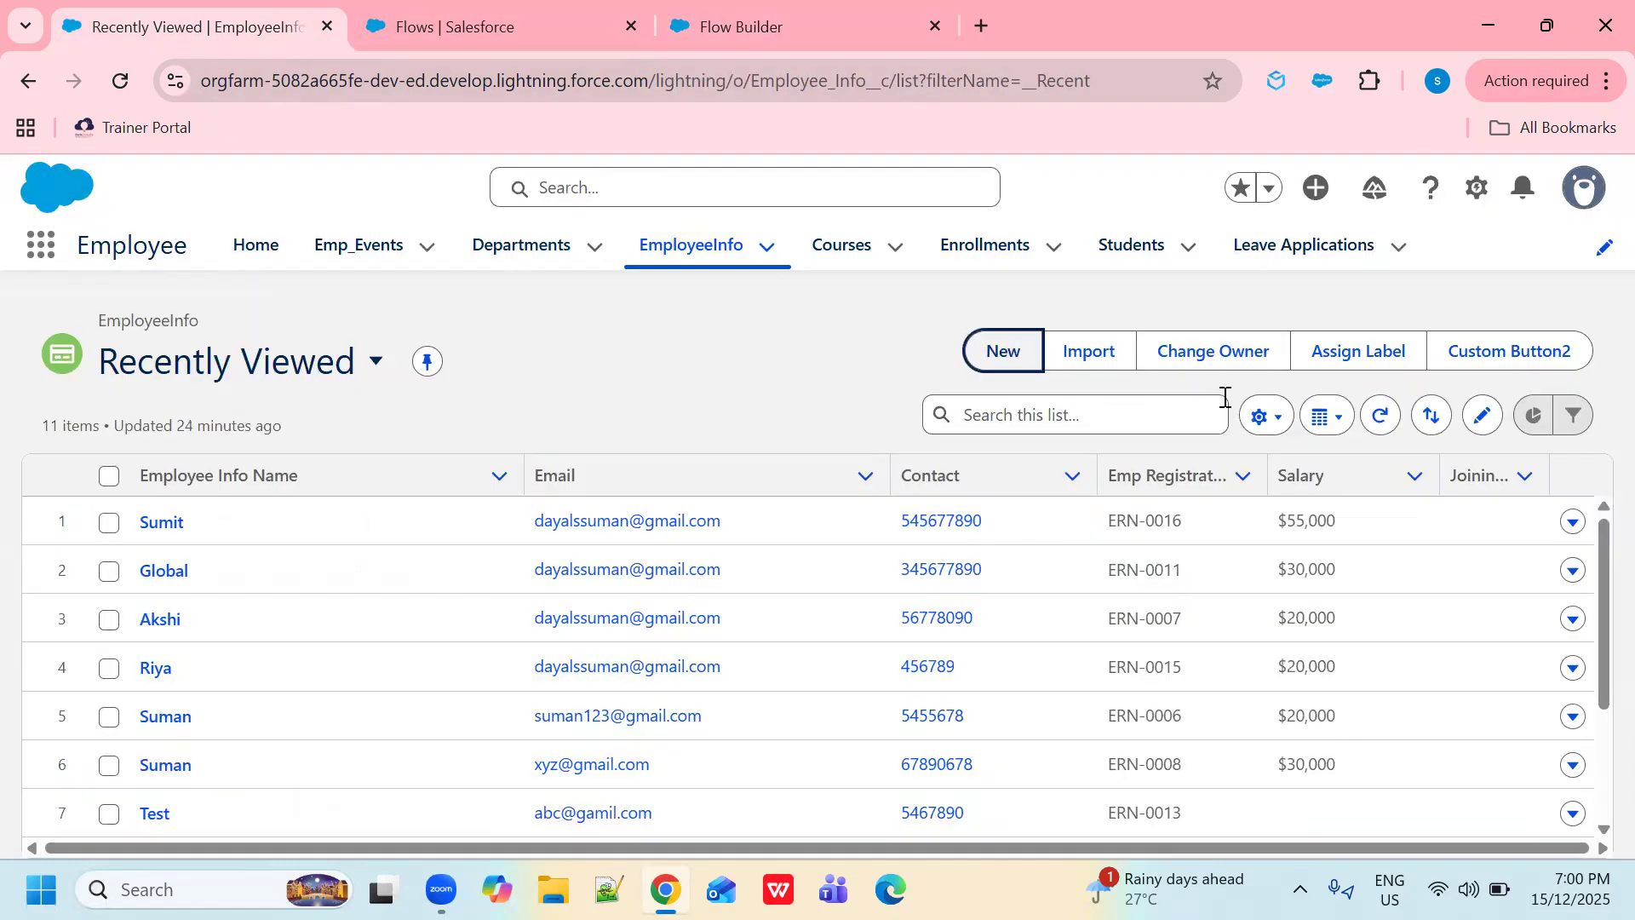
- Check the fields on a new Employee Info form, then return to the screen editor
click(1003, 351)
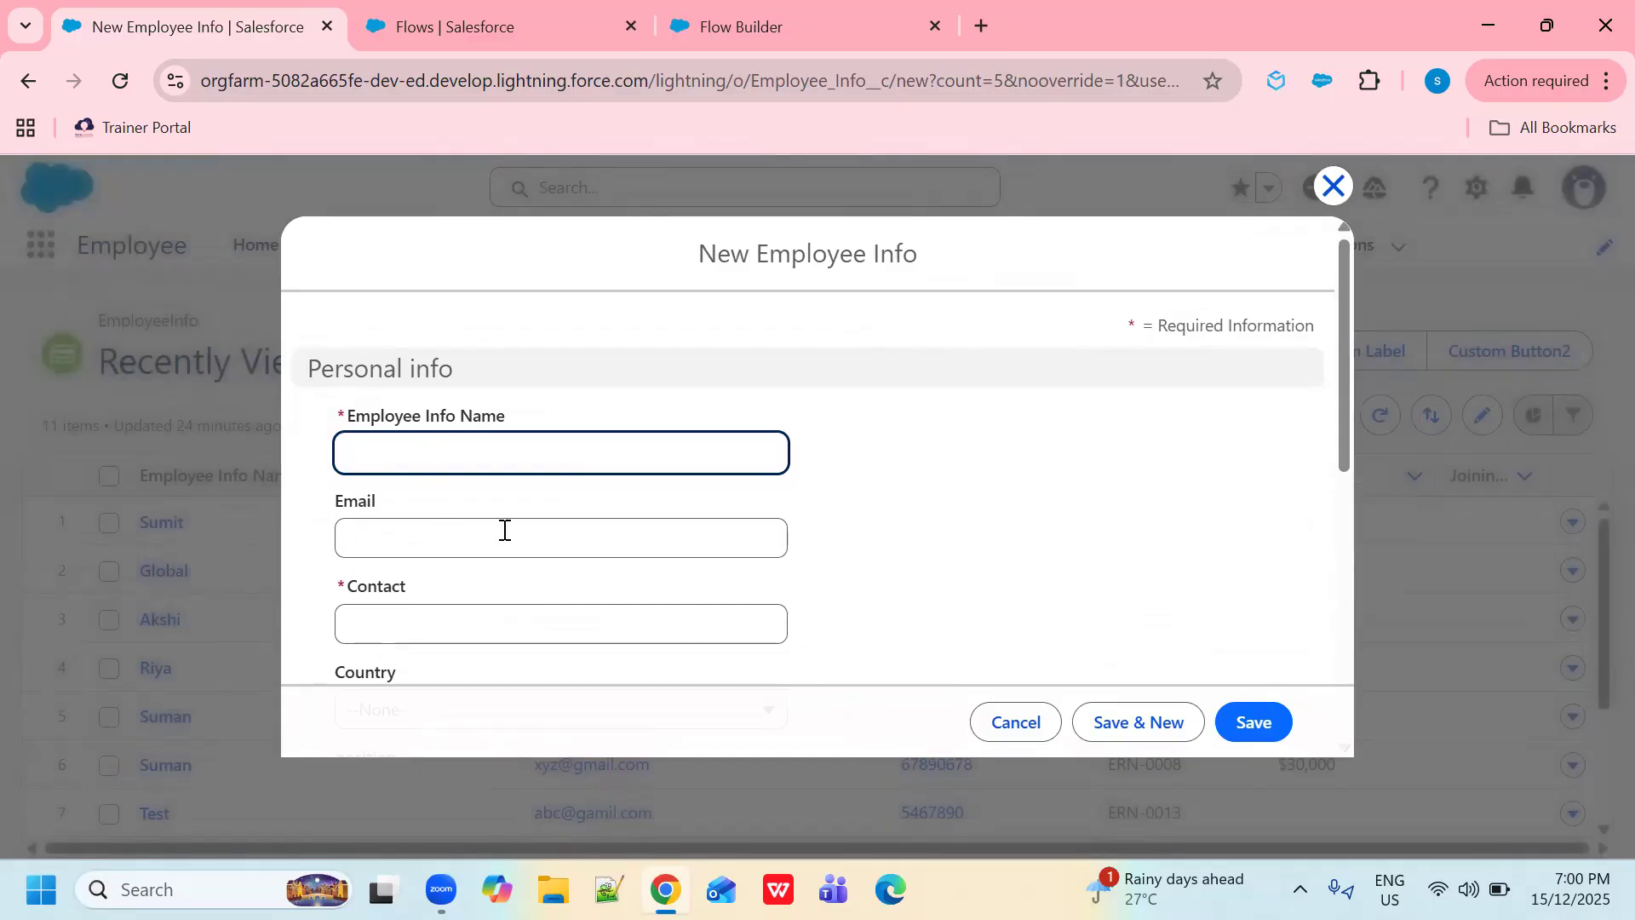
scroll(503, 529, down, 1)
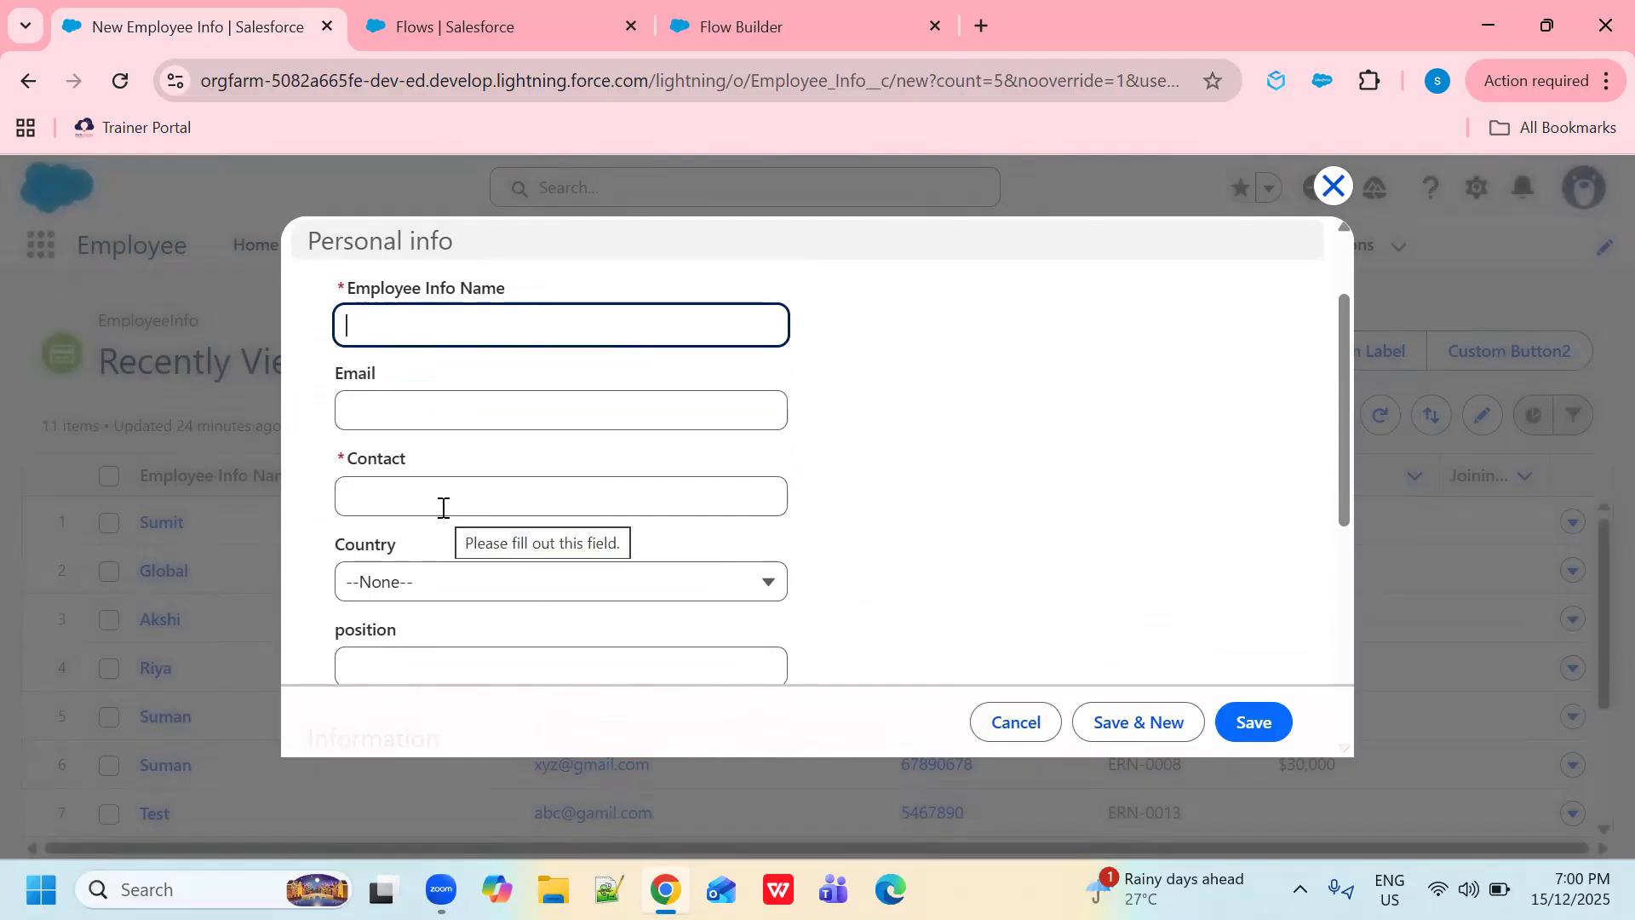
click(1333, 189)
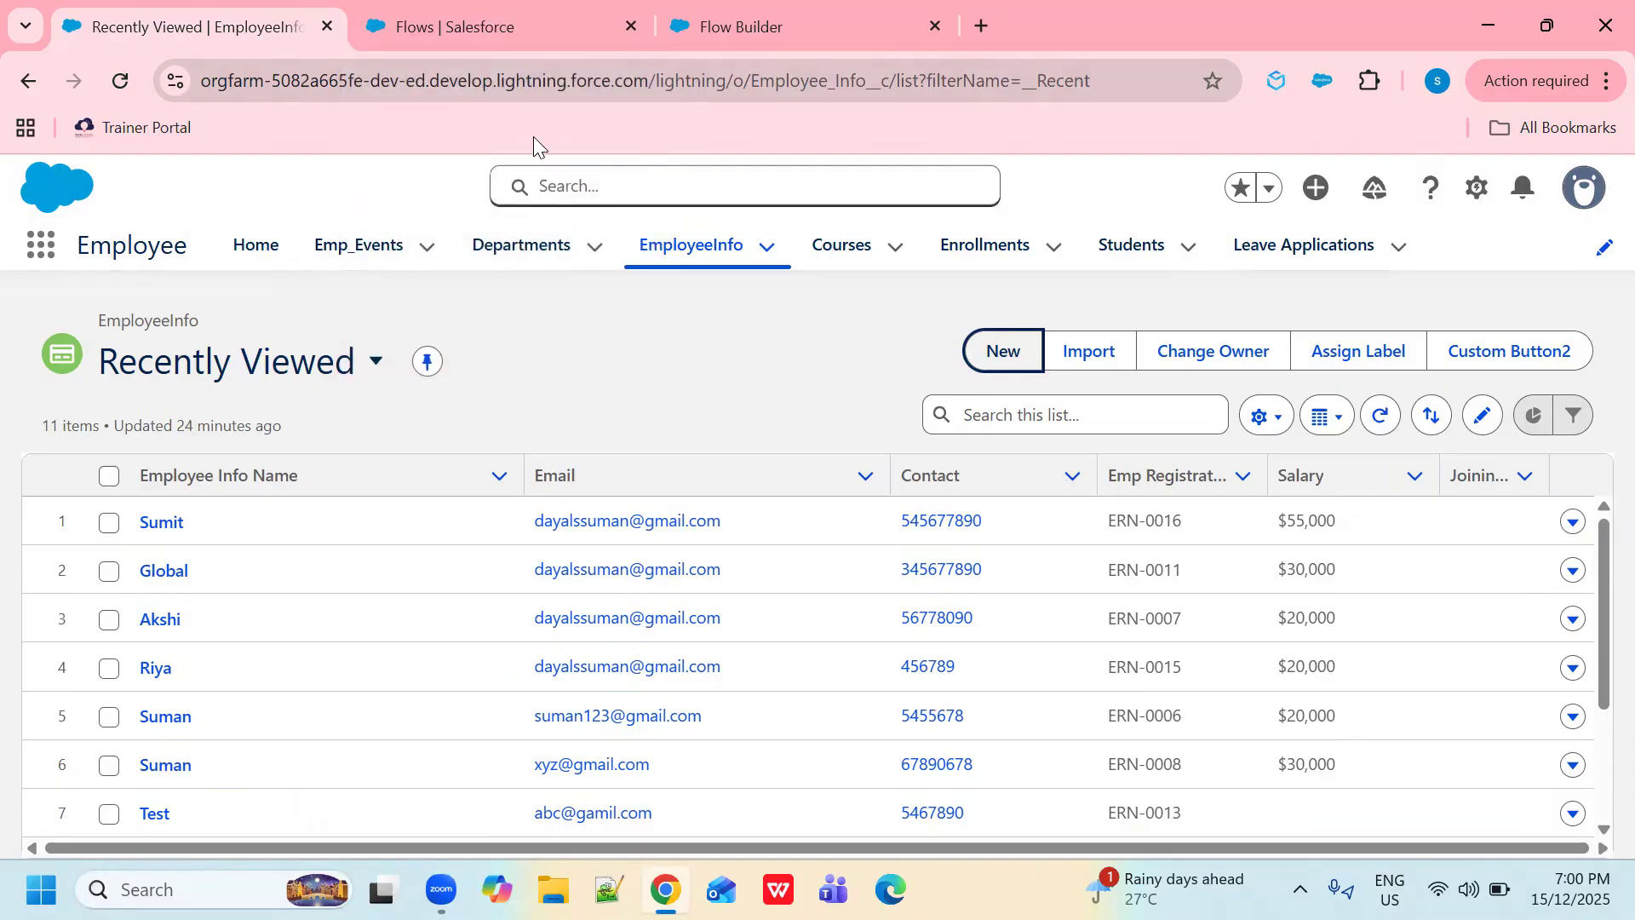
click(477, 14)
key(ctrl+Tab)
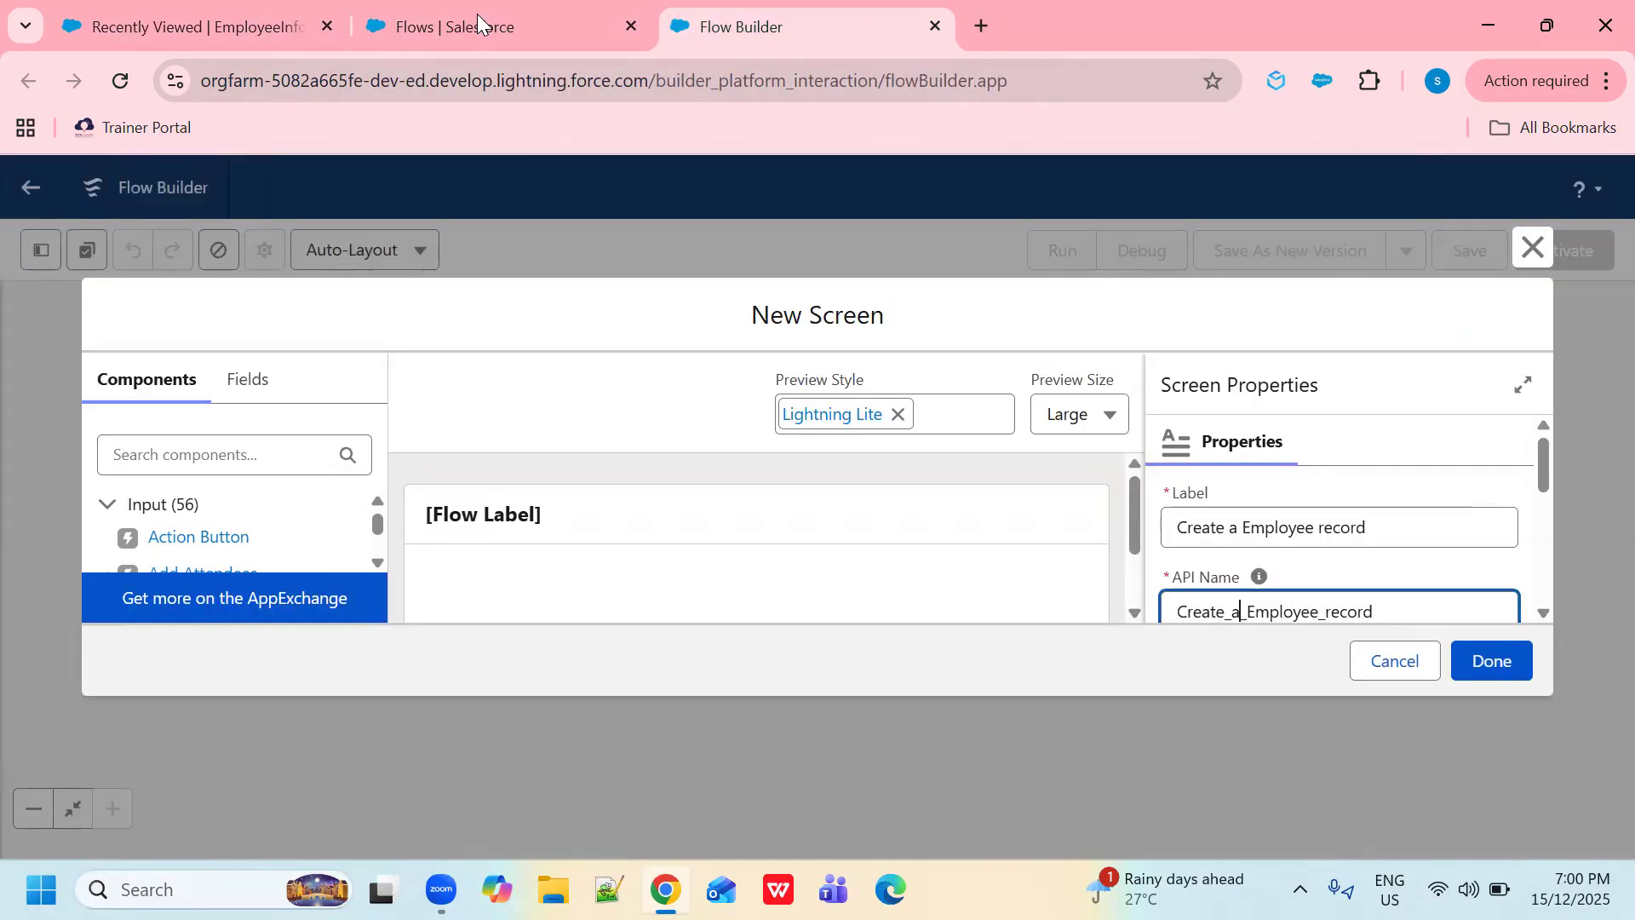
- Add a Text input labelled 'Employee Name' with API name Employee_Name
click(215, 452)
text(tex)
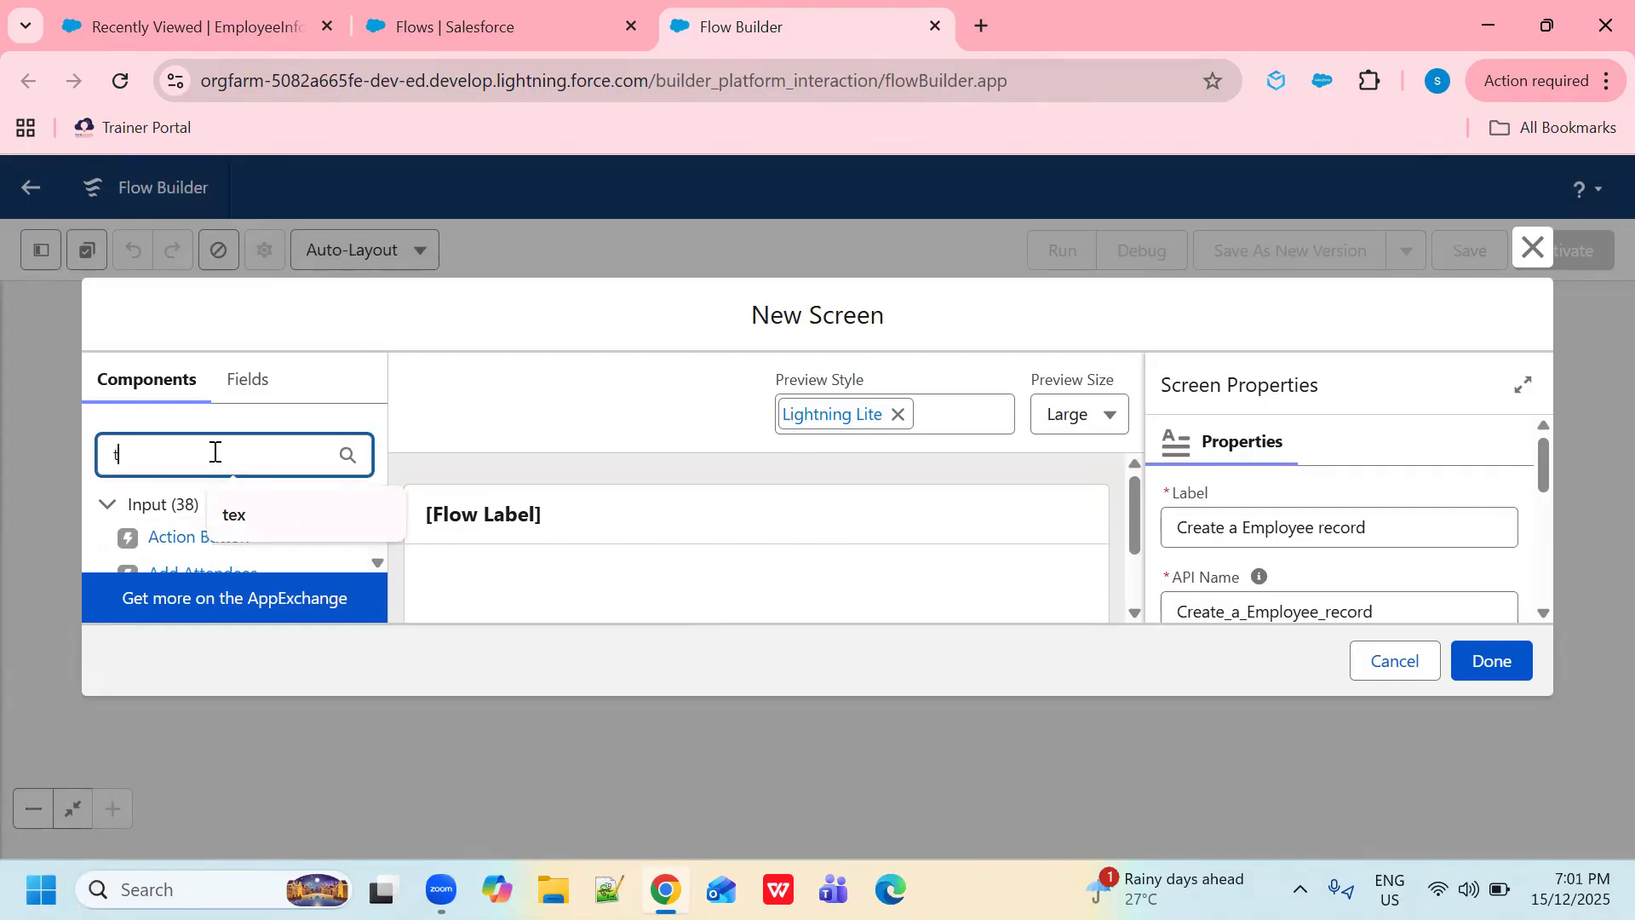
click(379, 560)
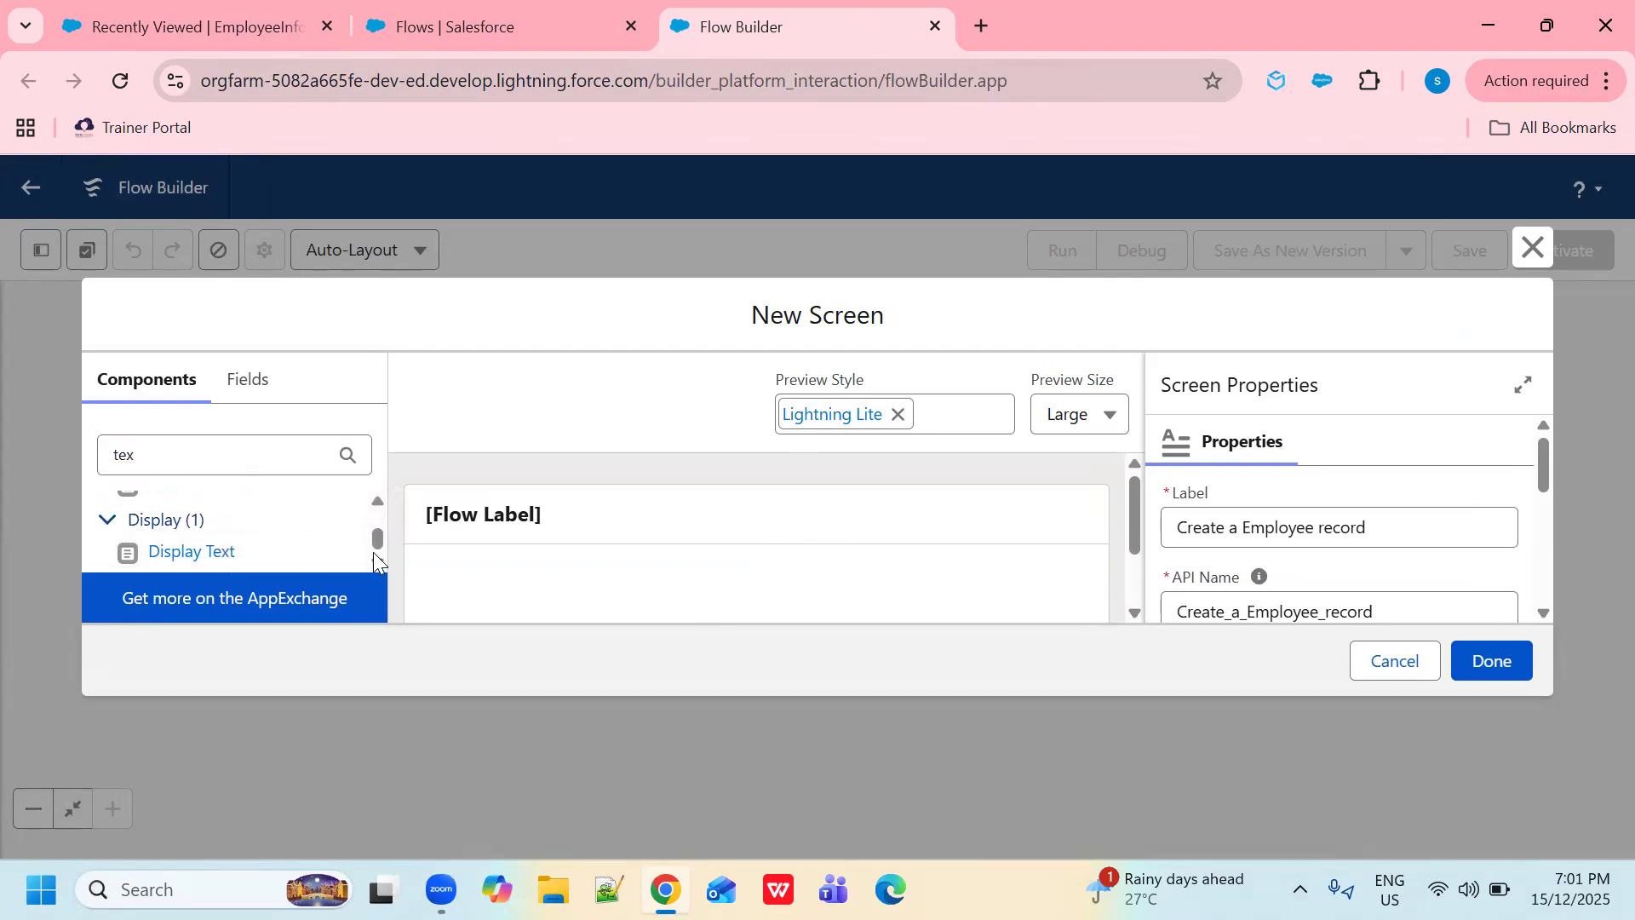
click(378, 500)
drag(161, 536, 527, 629)
click(1229, 531)
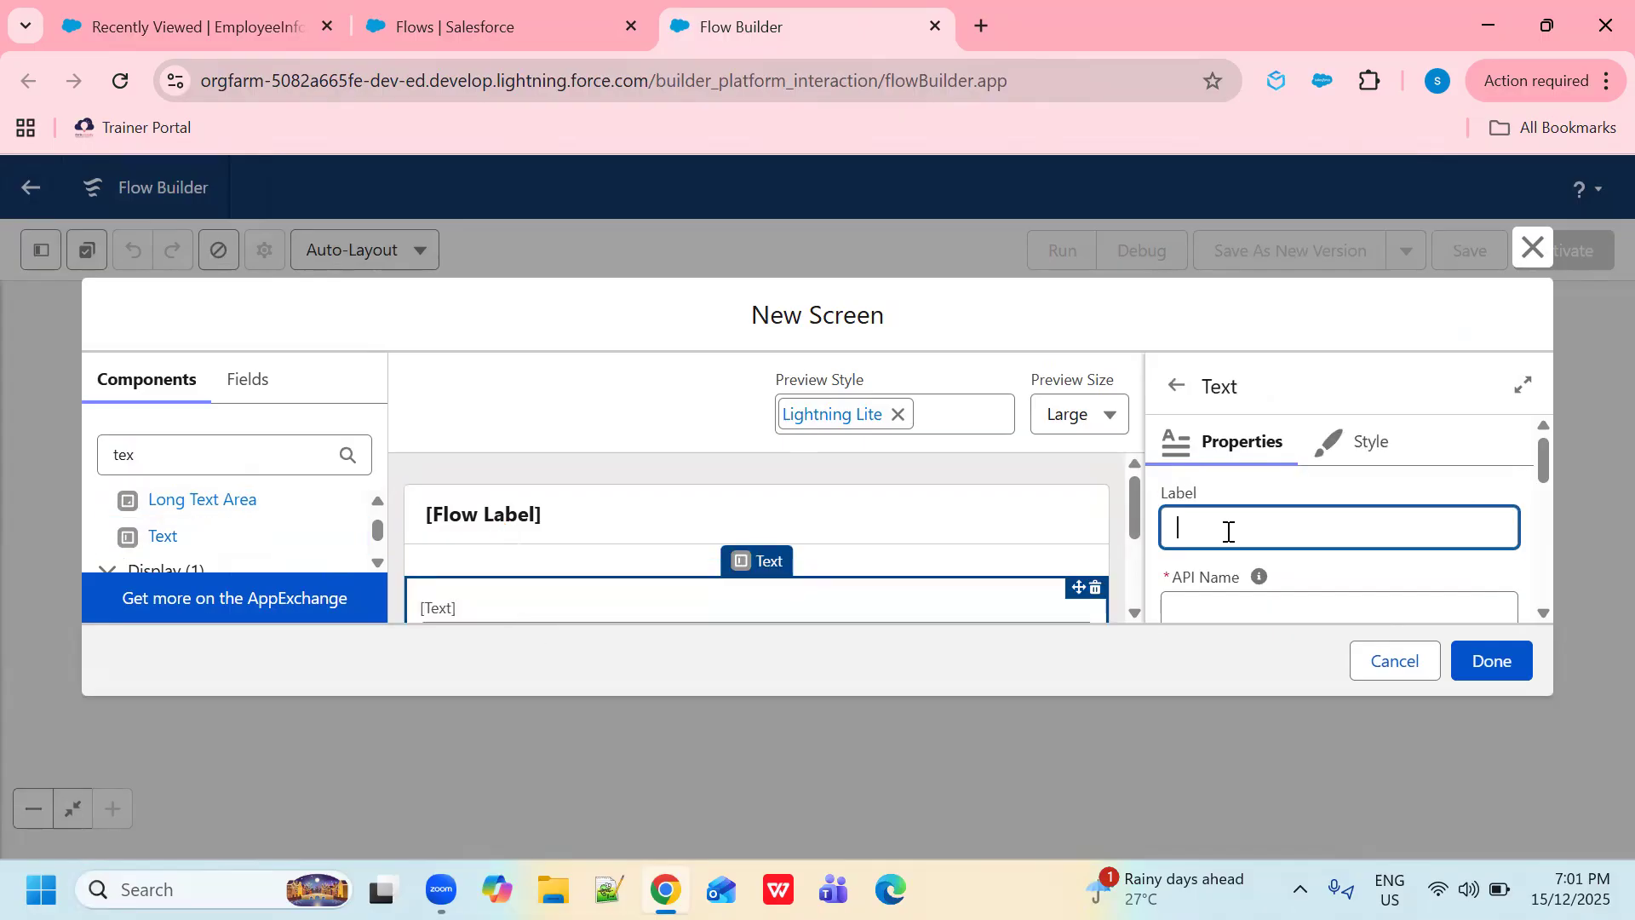
text(Employee Name)
click(1230, 610)
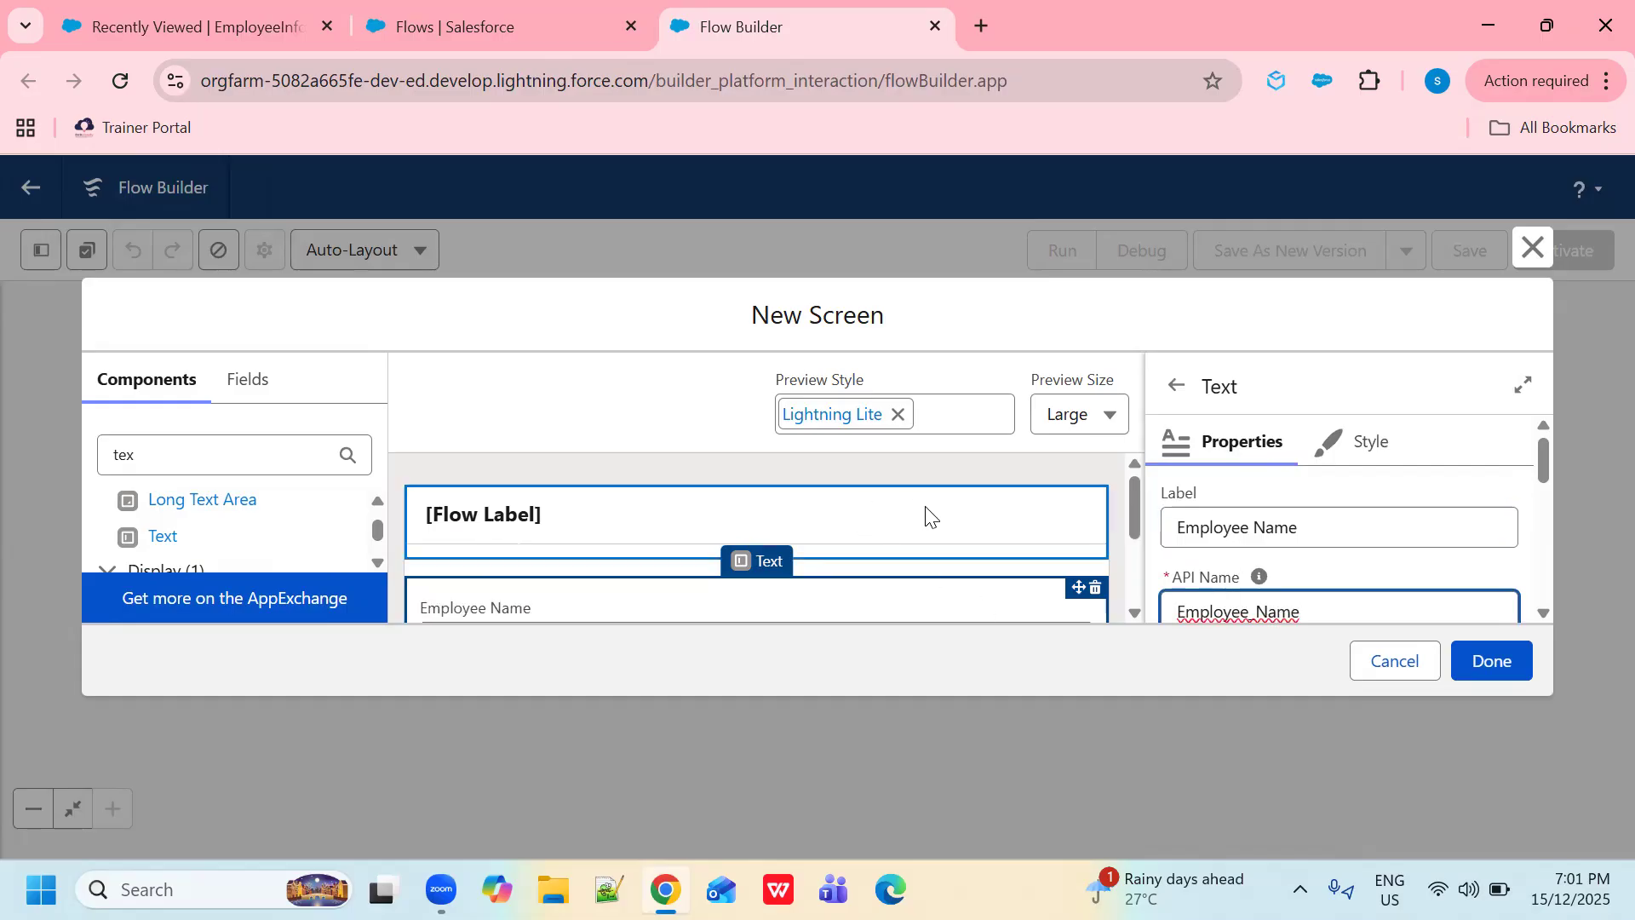
scroll(1090, 558, down, 2)
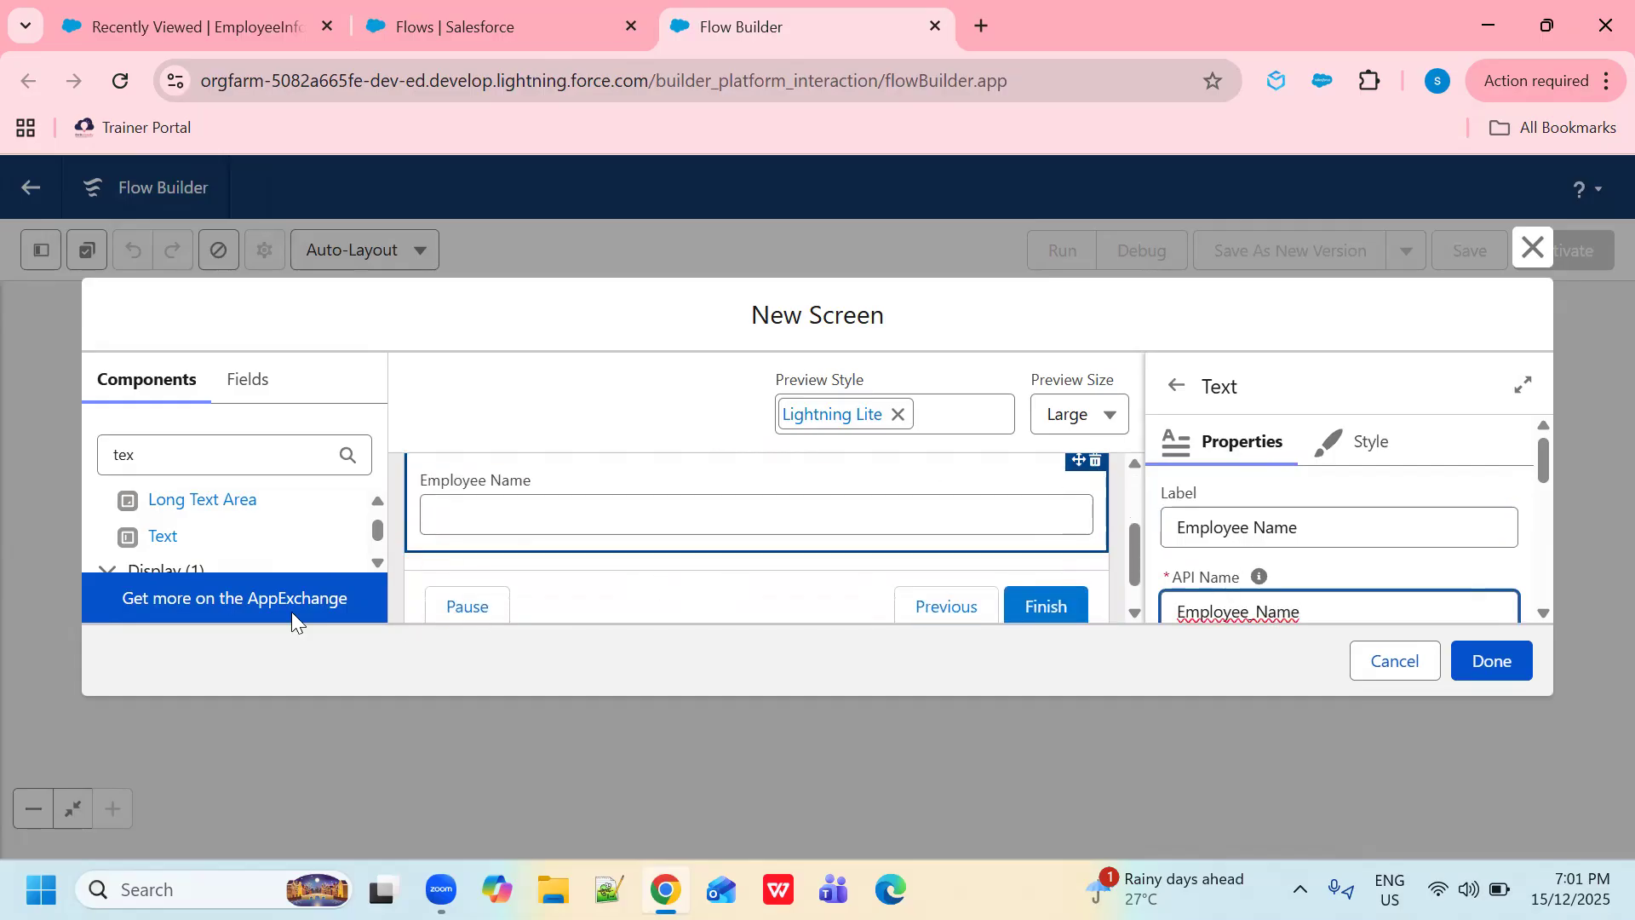
- Place a Phone input below the Employee Name field
click(236, 453)
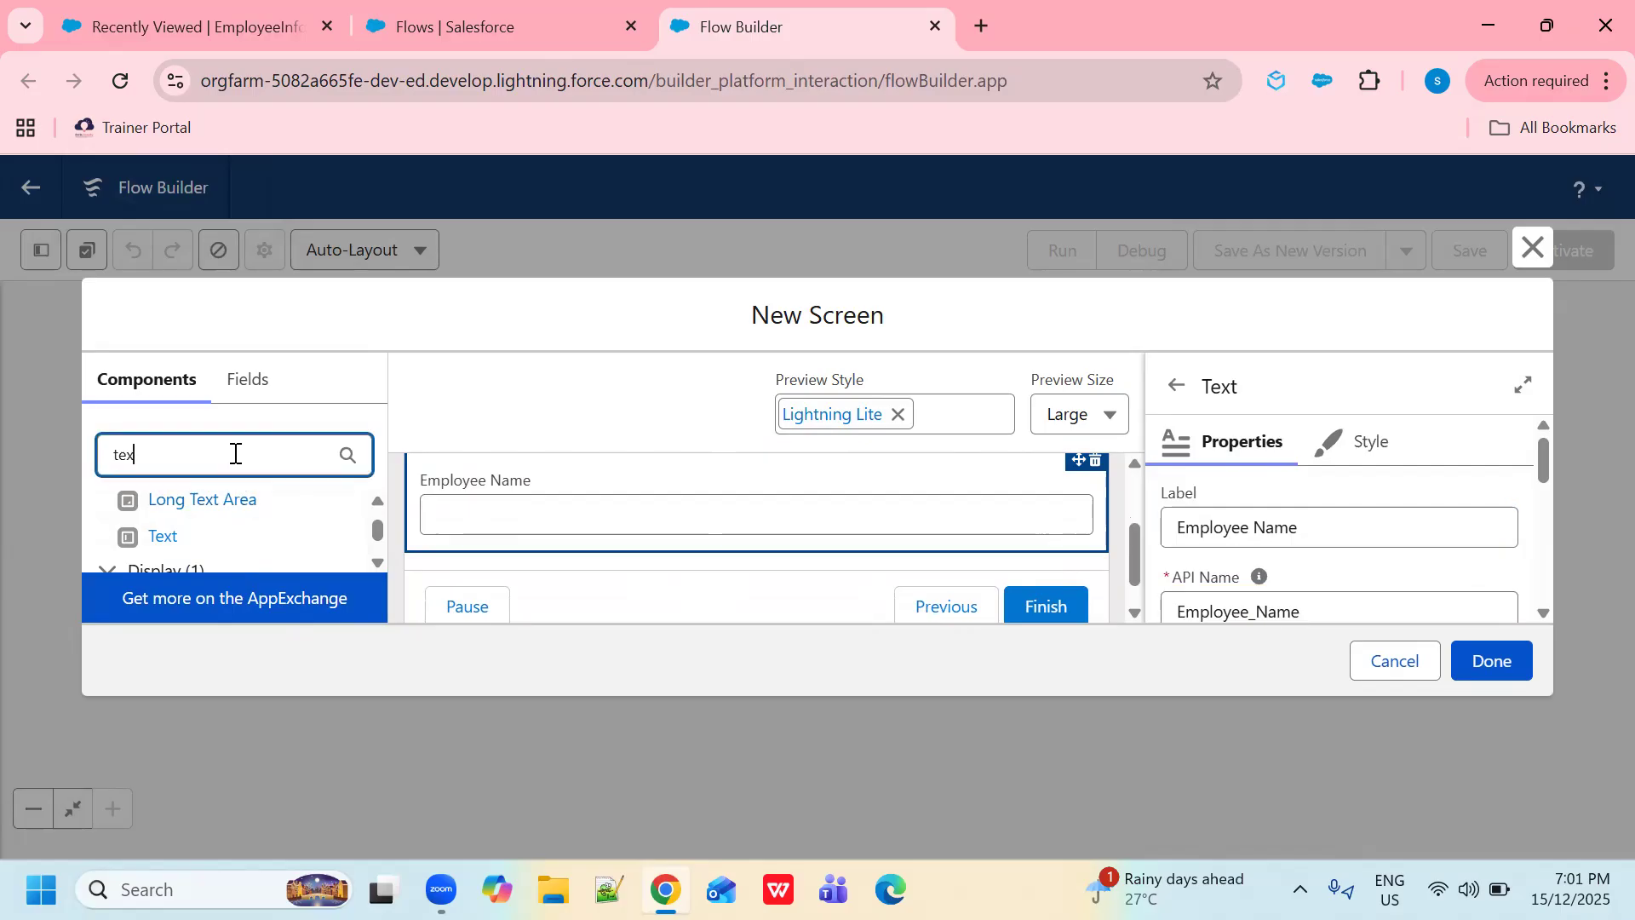
key(BackSpace)
key(BackSpace)
key(BackSpace)
text(p)
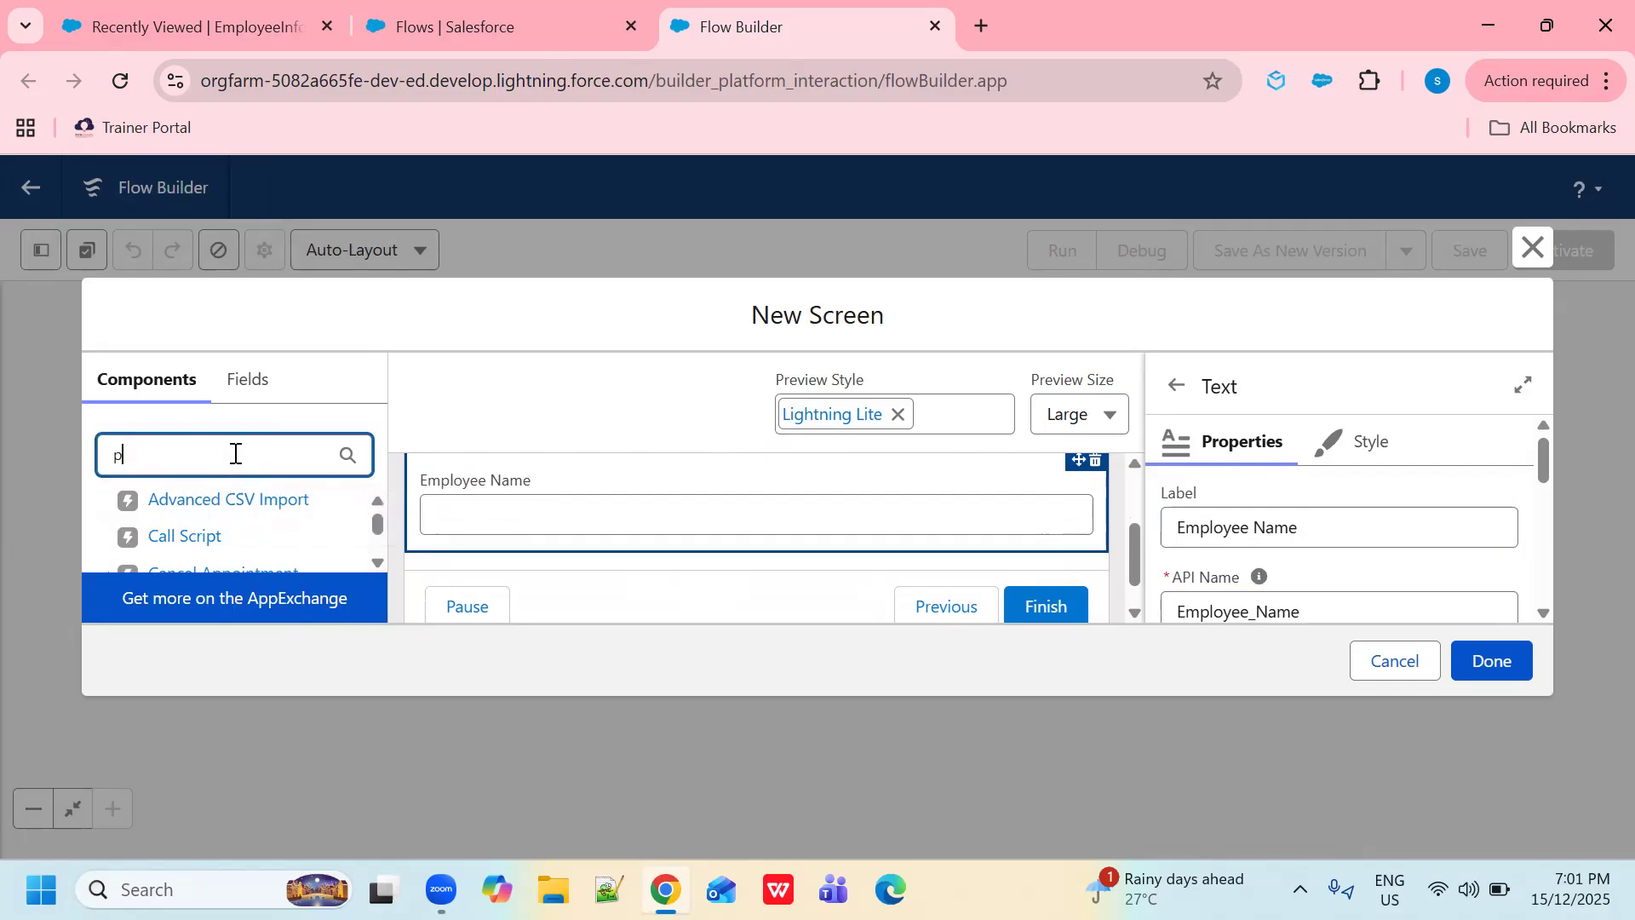
text(ho)
drag(166, 536, 473, 560)
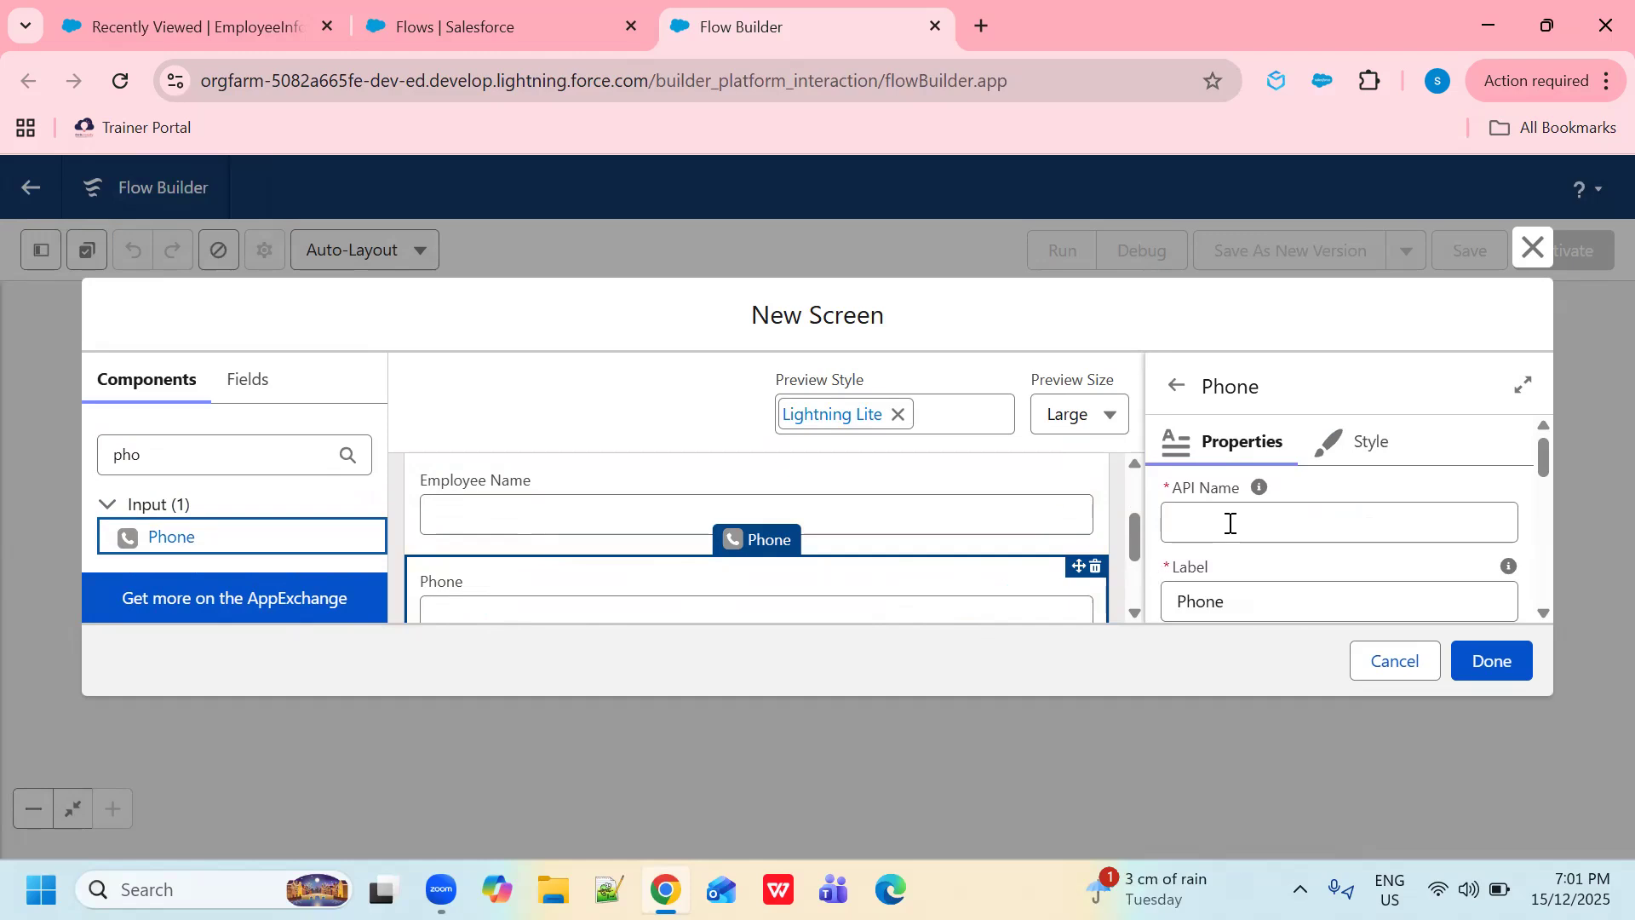
- Change the Phone input's API name from Contact to Phone, matching its Phone label
click(1230, 523)
text(contac)
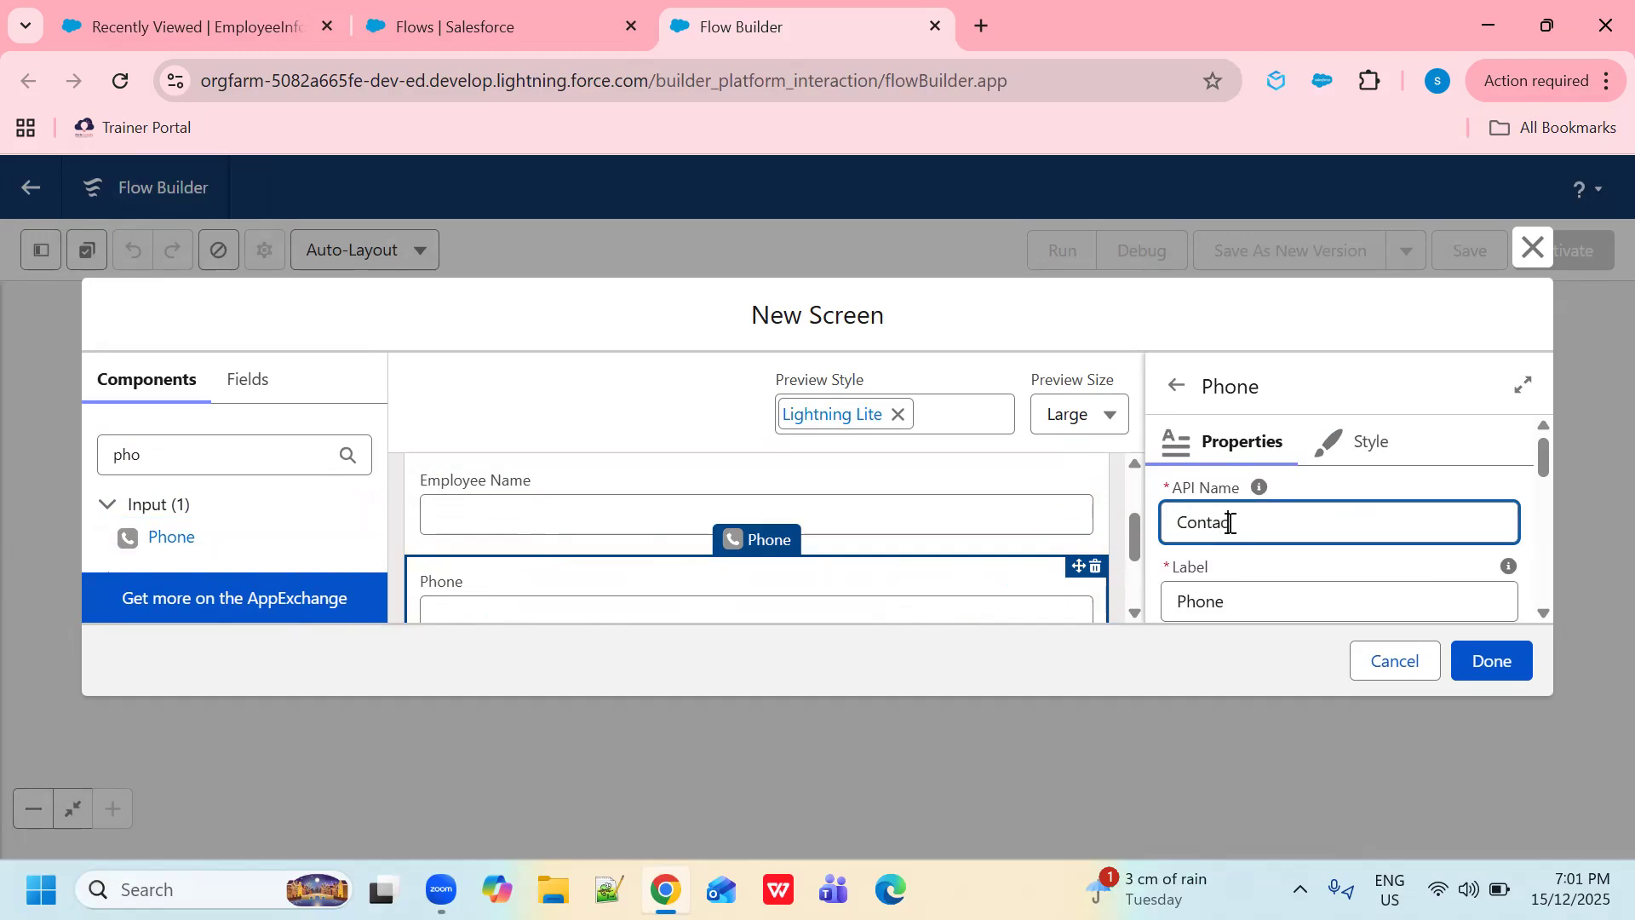
text(t)
click(1307, 608)
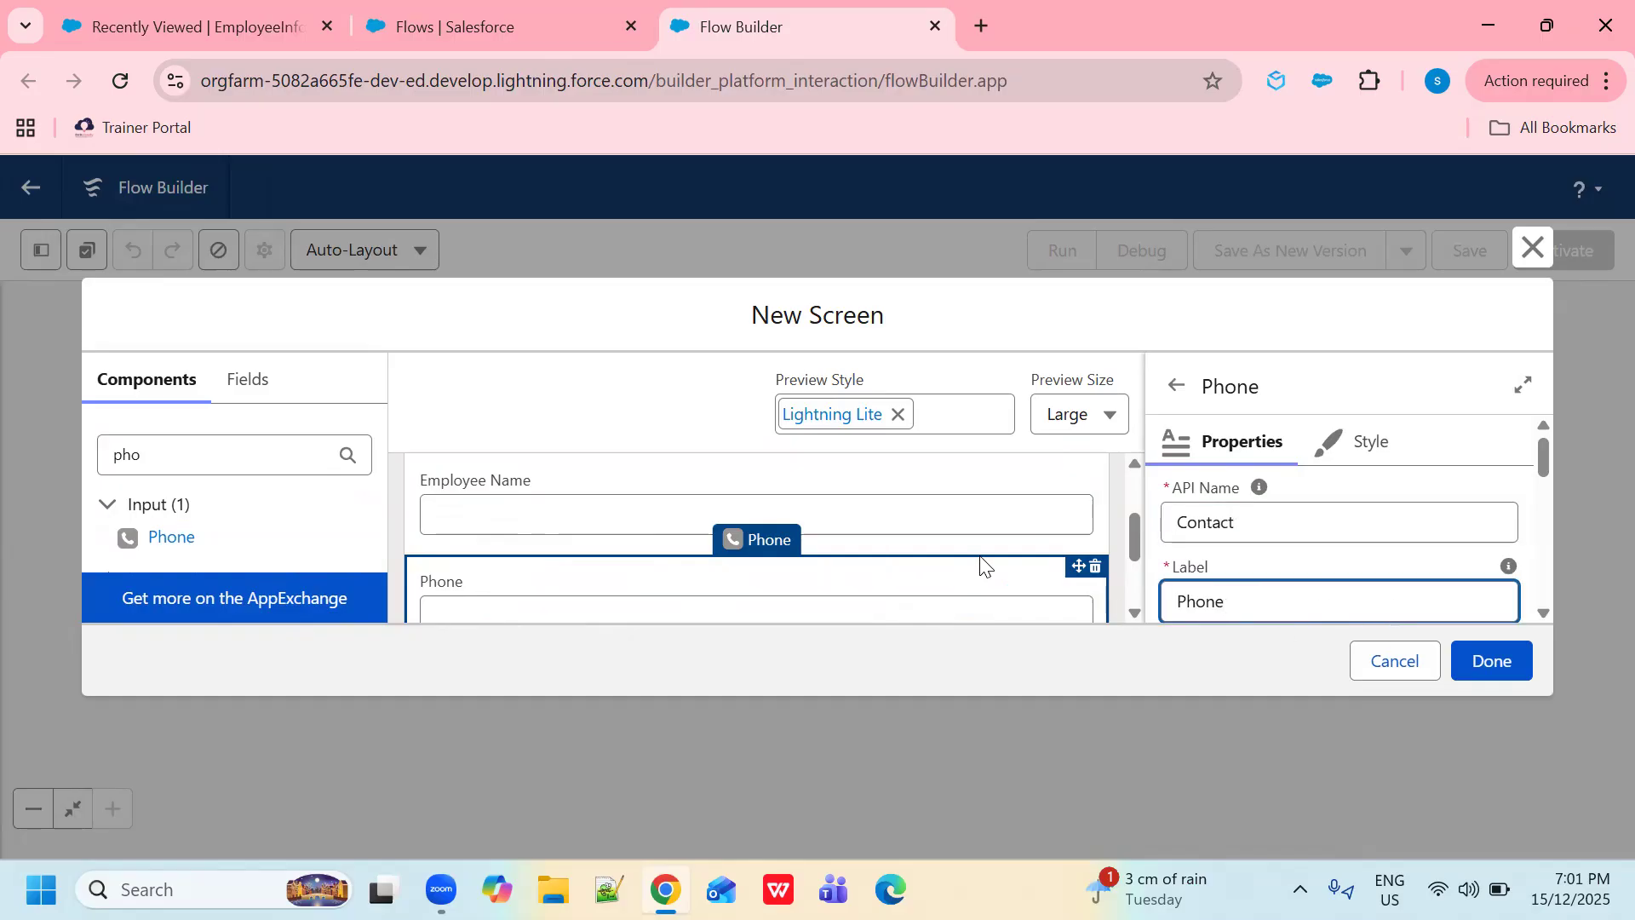
drag(1263, 524, 1140, 523)
text(P)
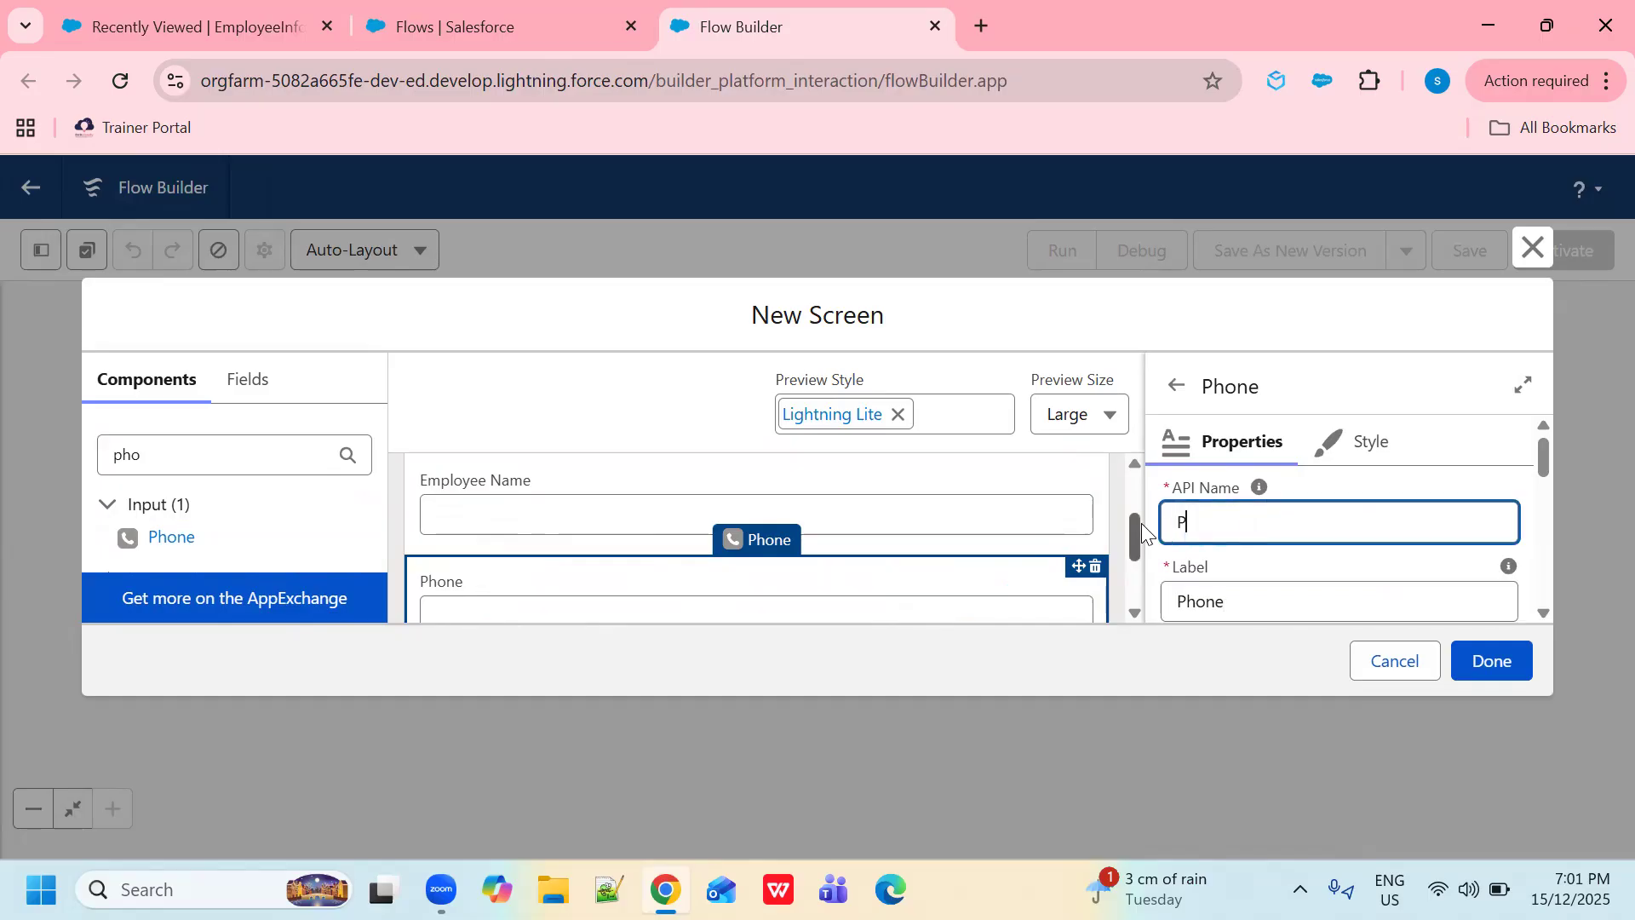
text(hone)
click(1303, 605)
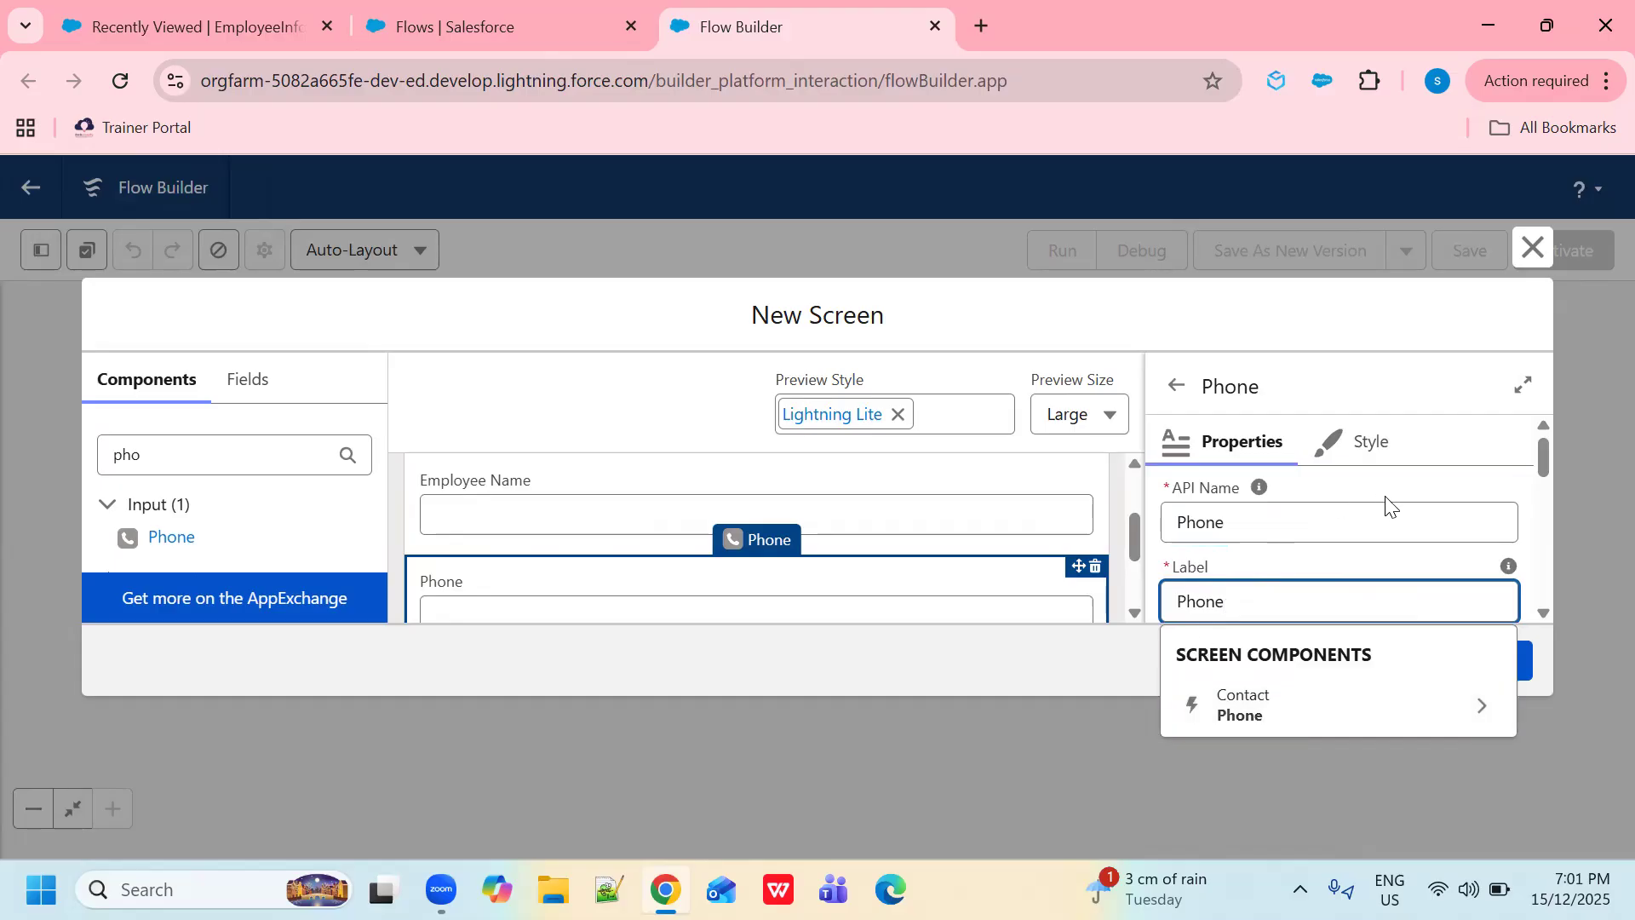
scroll(1541, 559, down, 3)
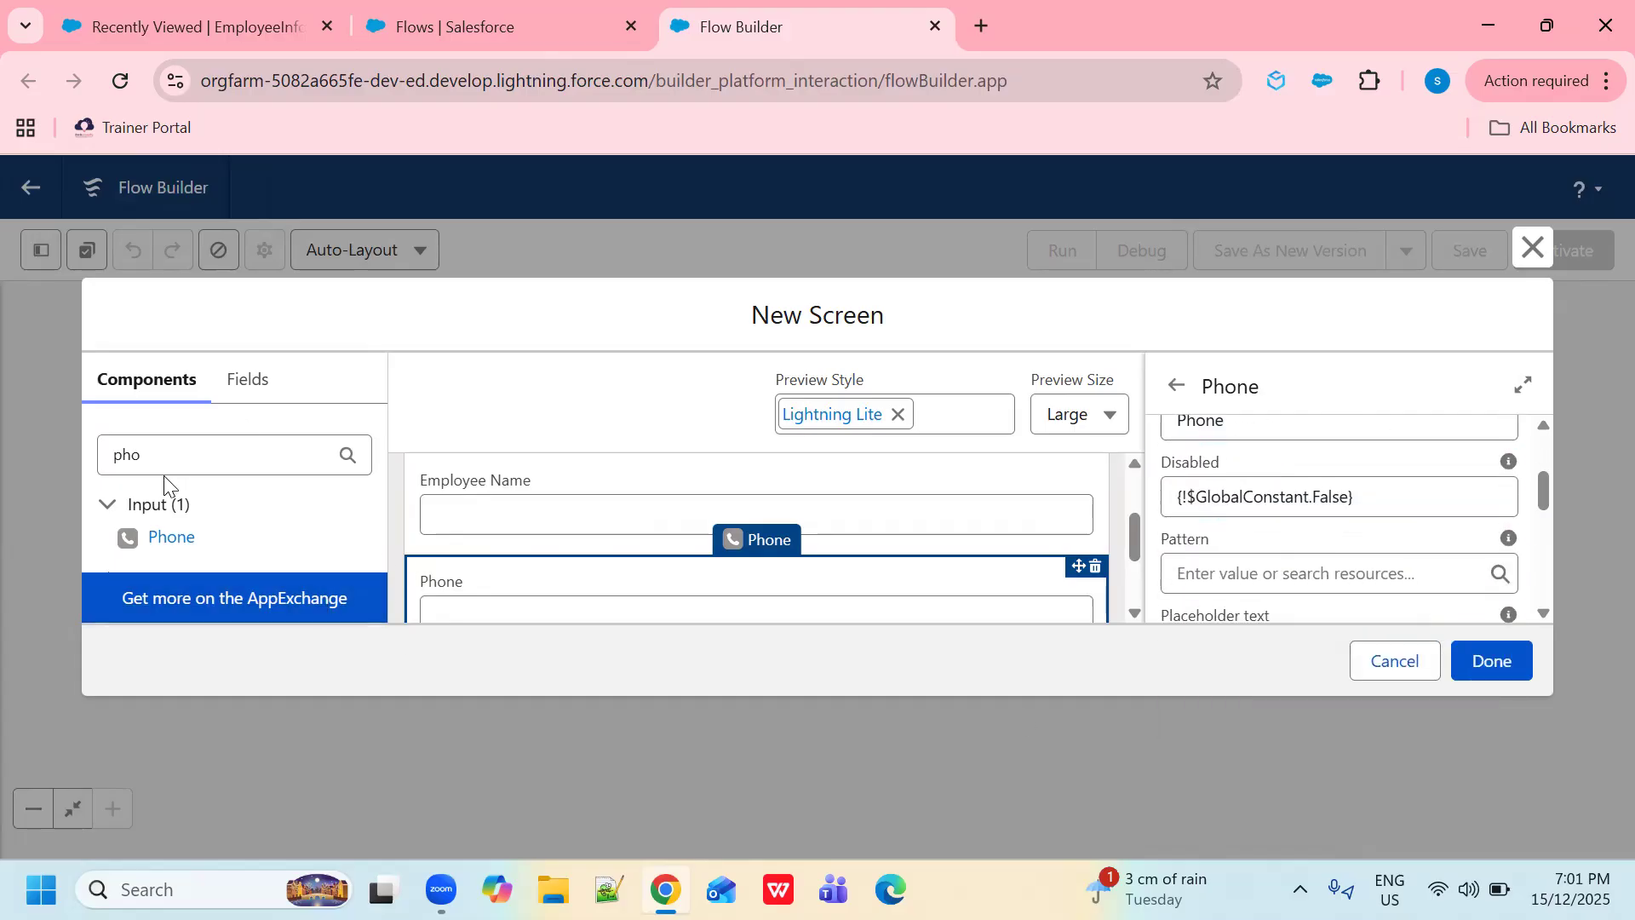
drag(179, 457, 94, 467)
text(emai)
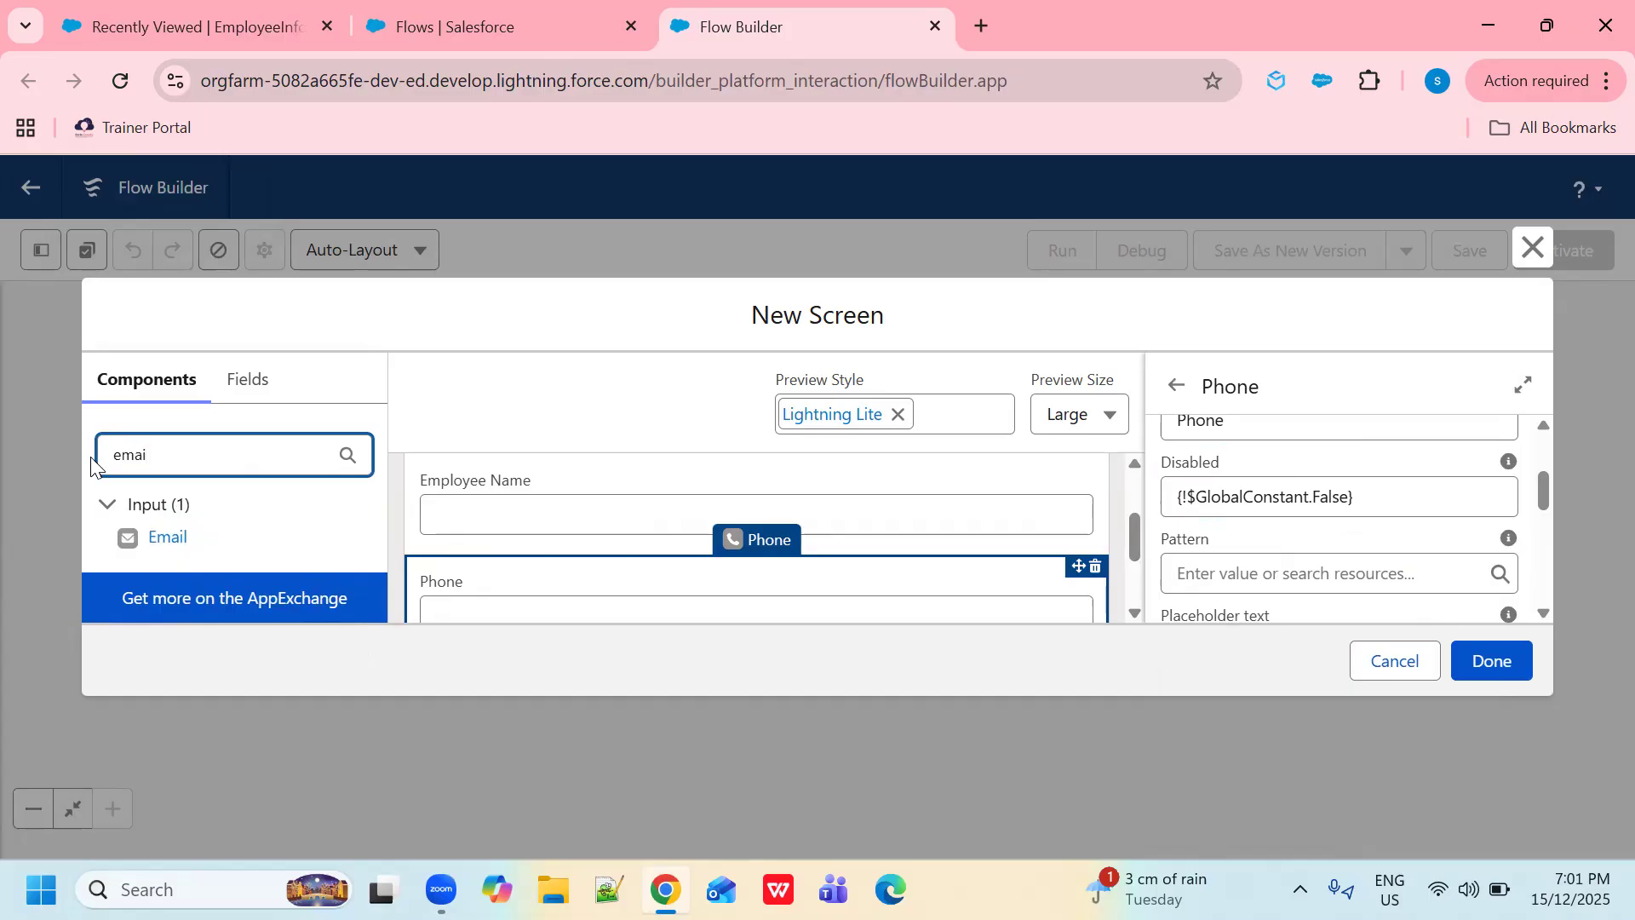
- Place an Email input below Phone with API name Email, then finish the screen
scroll(511, 529, down, 2)
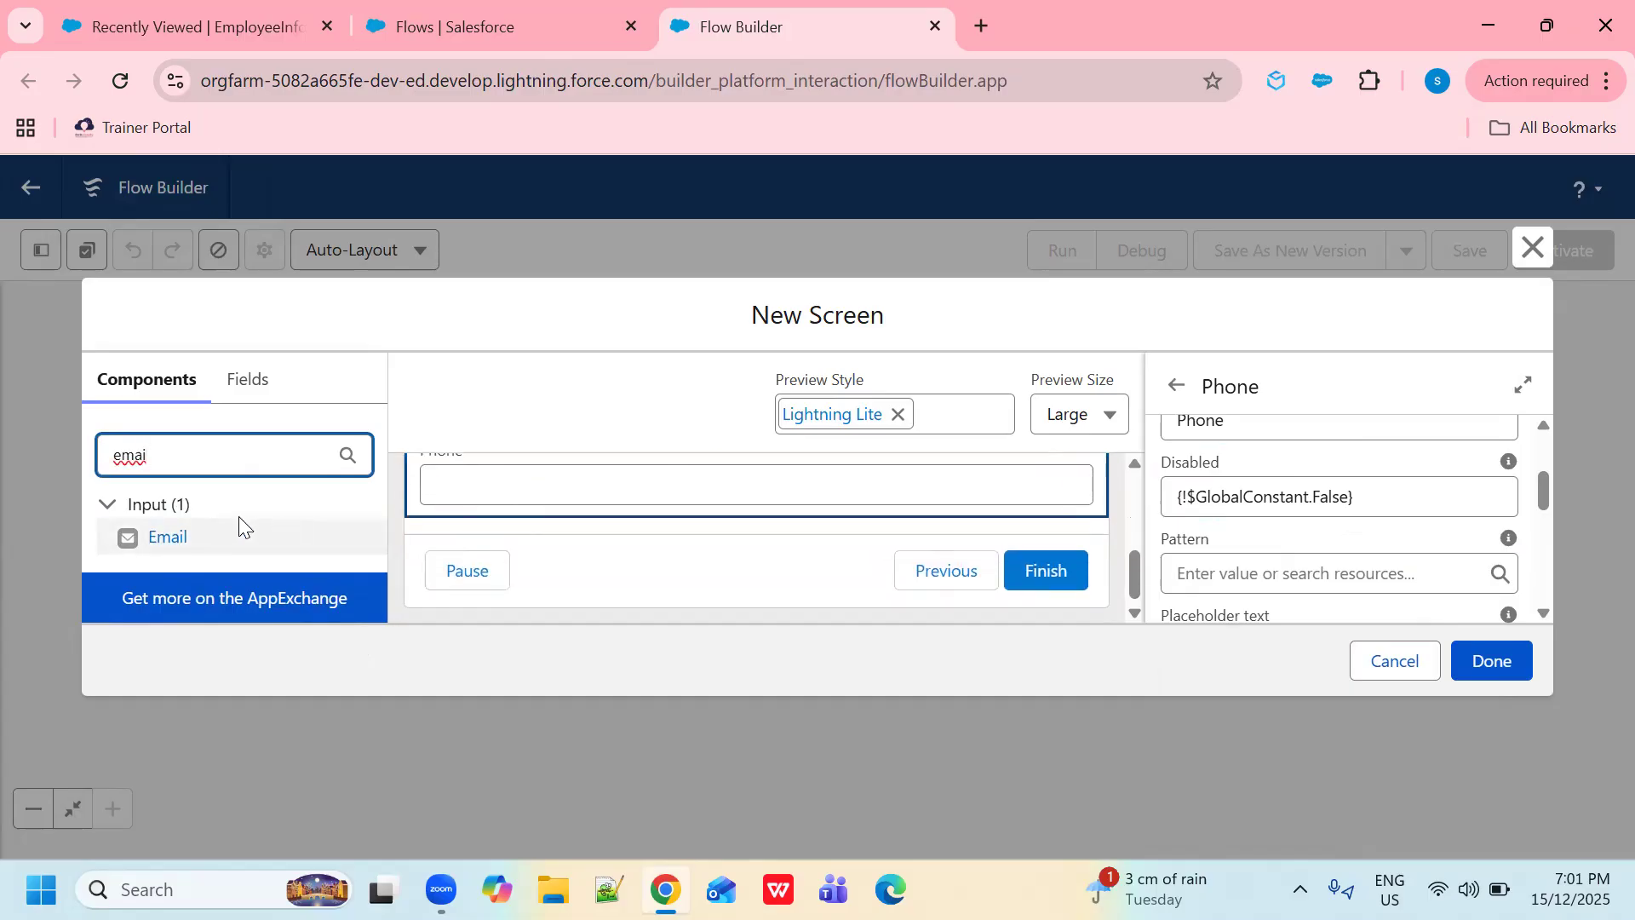
drag(166, 536, 477, 524)
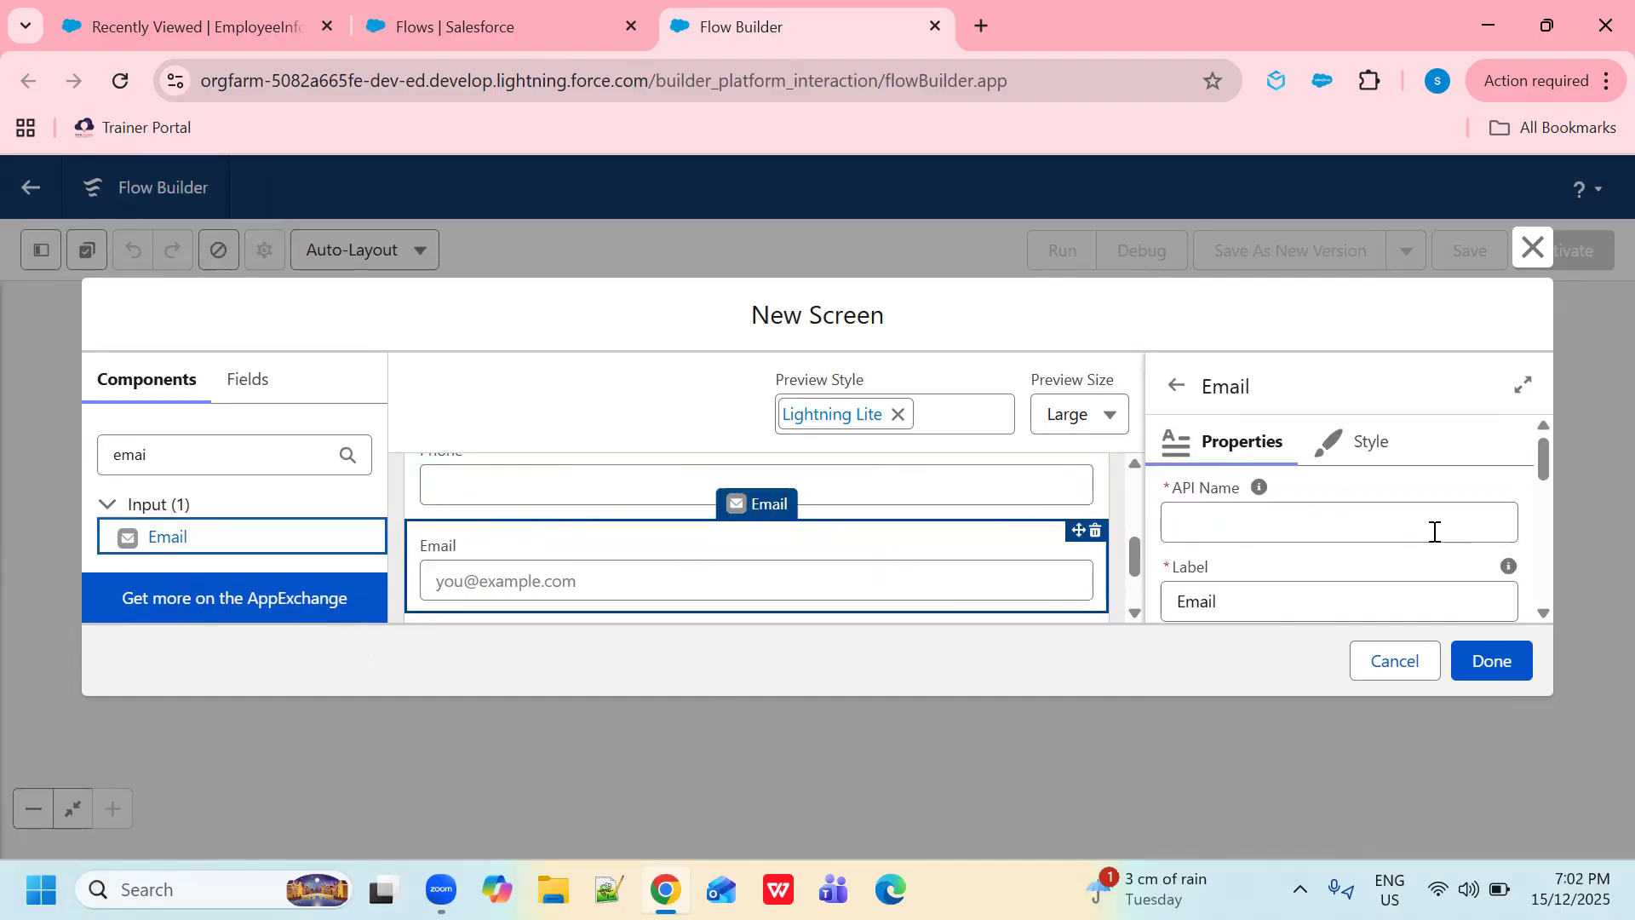
click(1345, 521)
text(Email)
click(1398, 602)
scroll(1460, 573, down, 5)
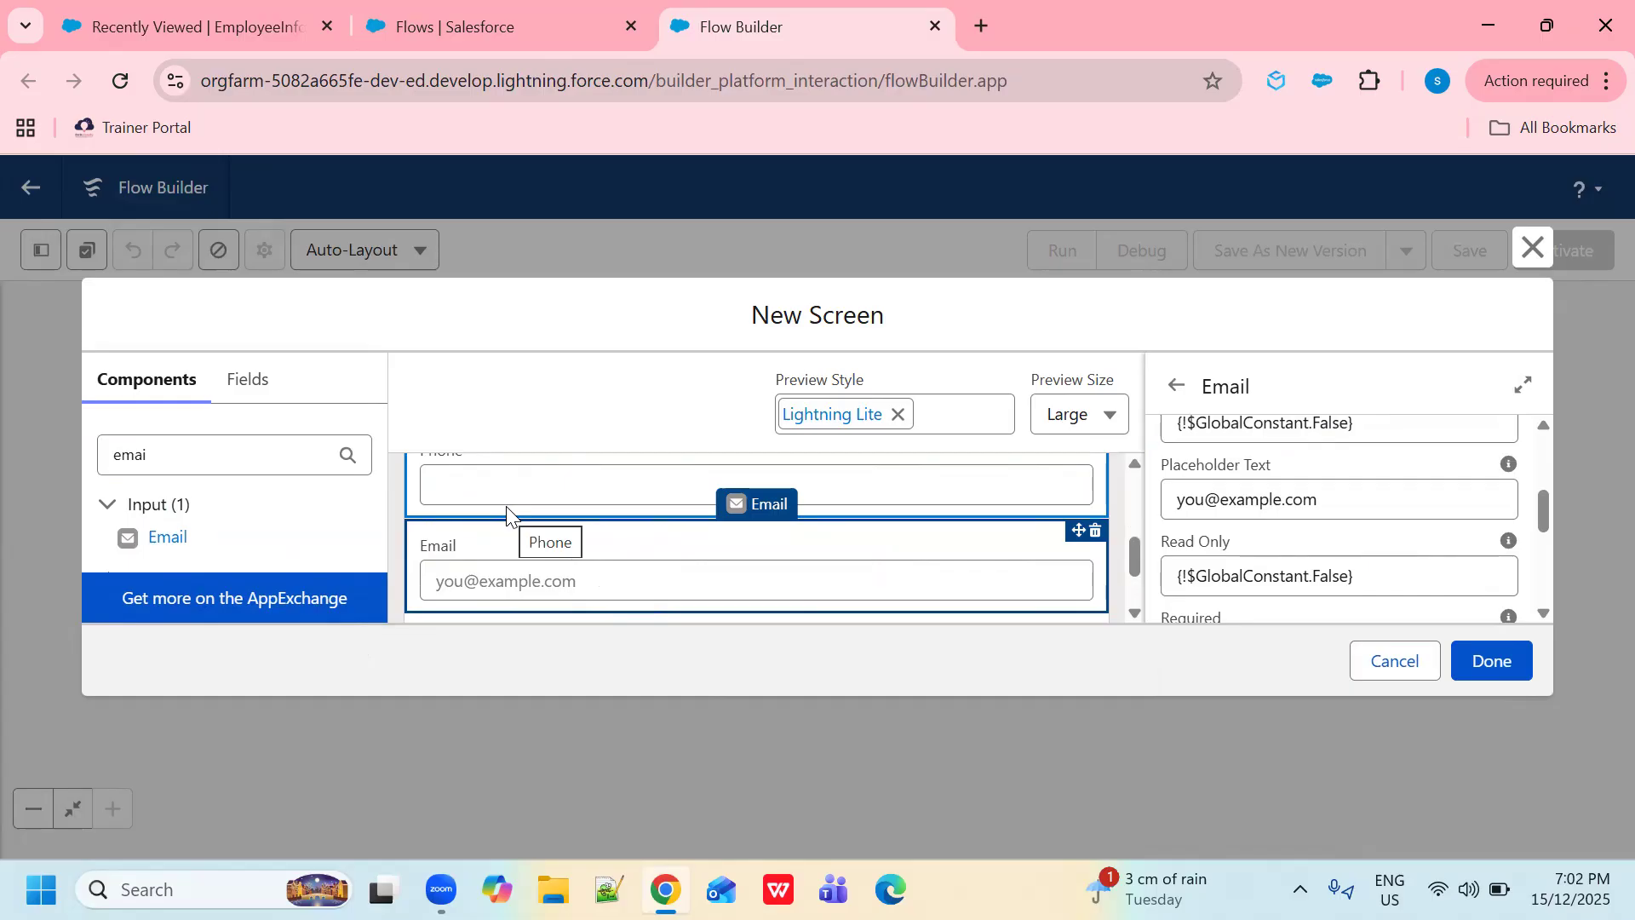
click(1513, 676)
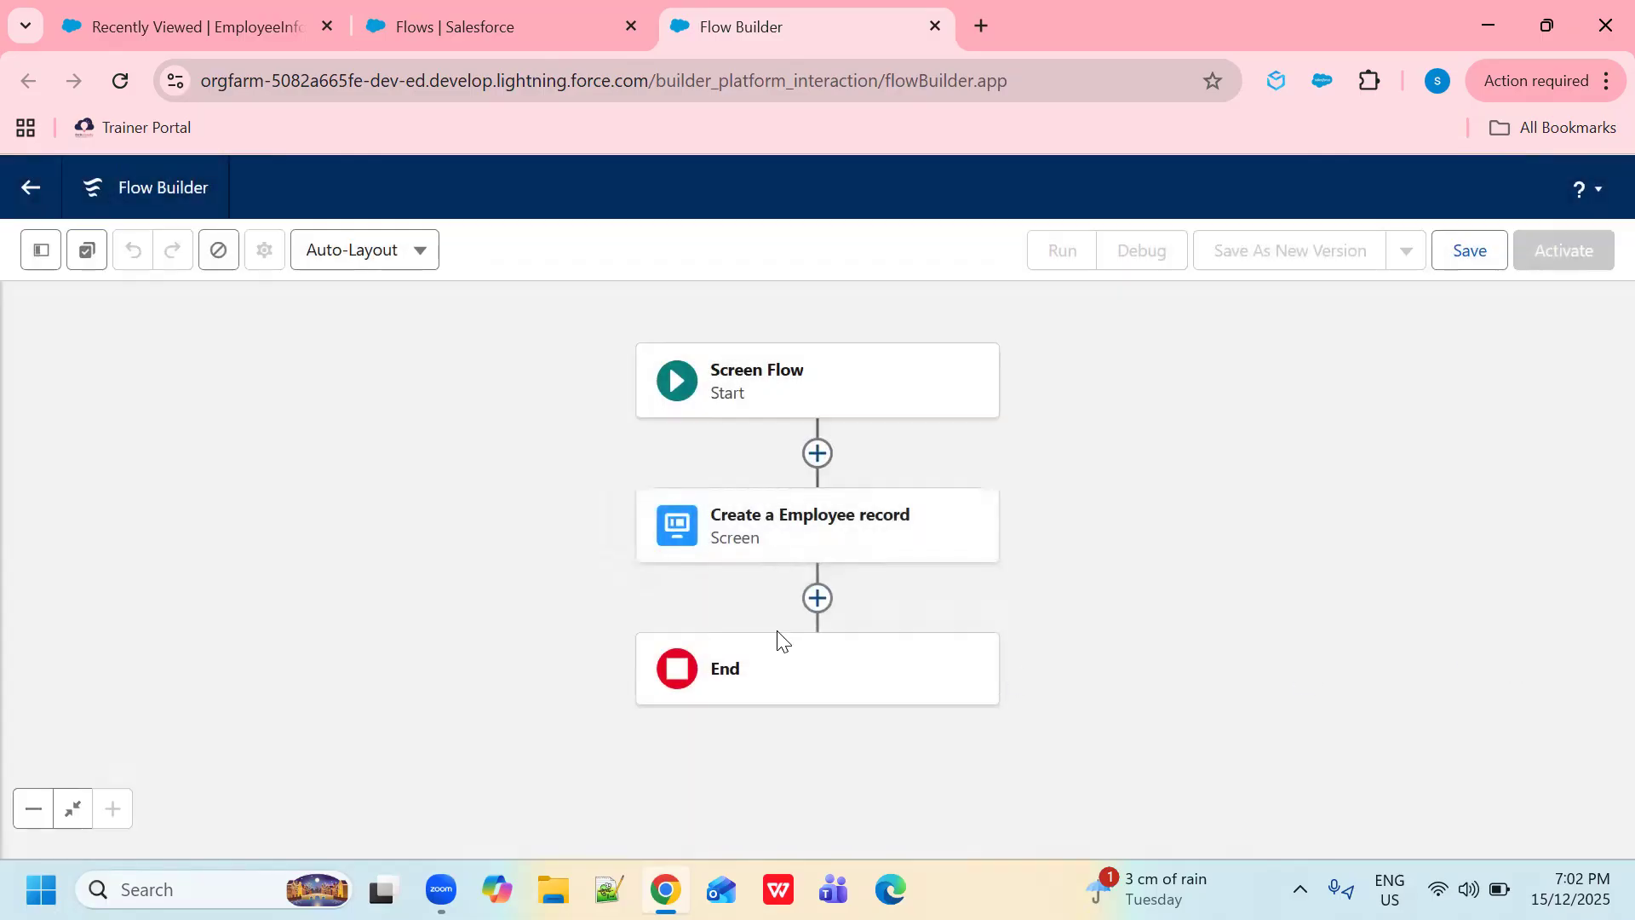
- Add a Create Records element 'Create a employee record' with API name Create_a_employee_record1
click(819, 601)
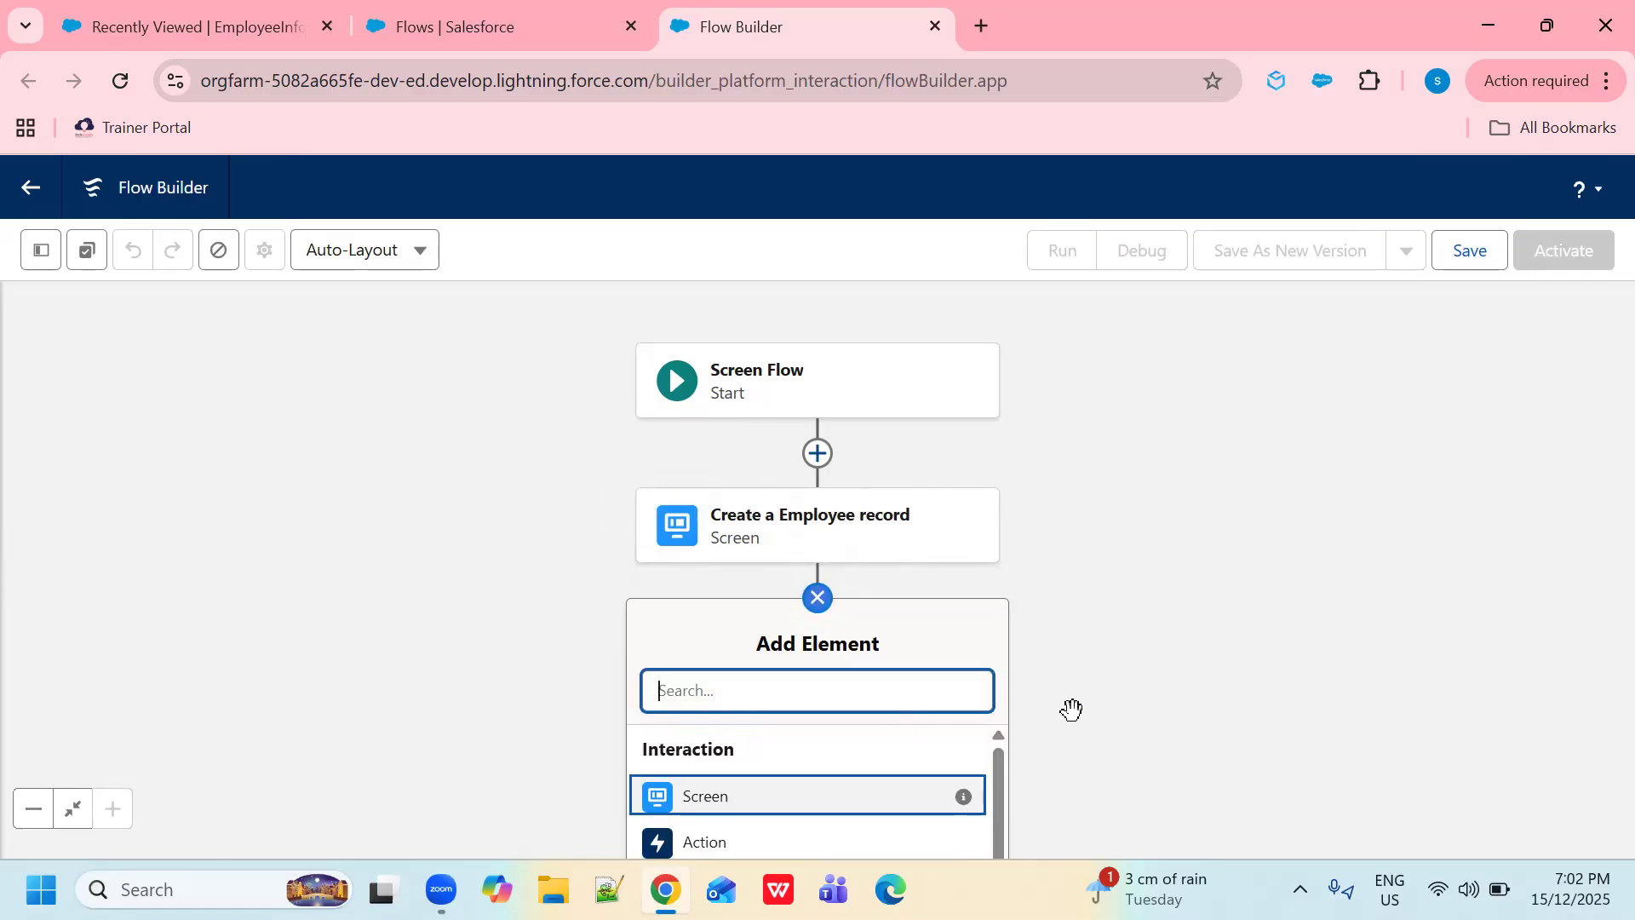
scroll(830, 771, down, 6)
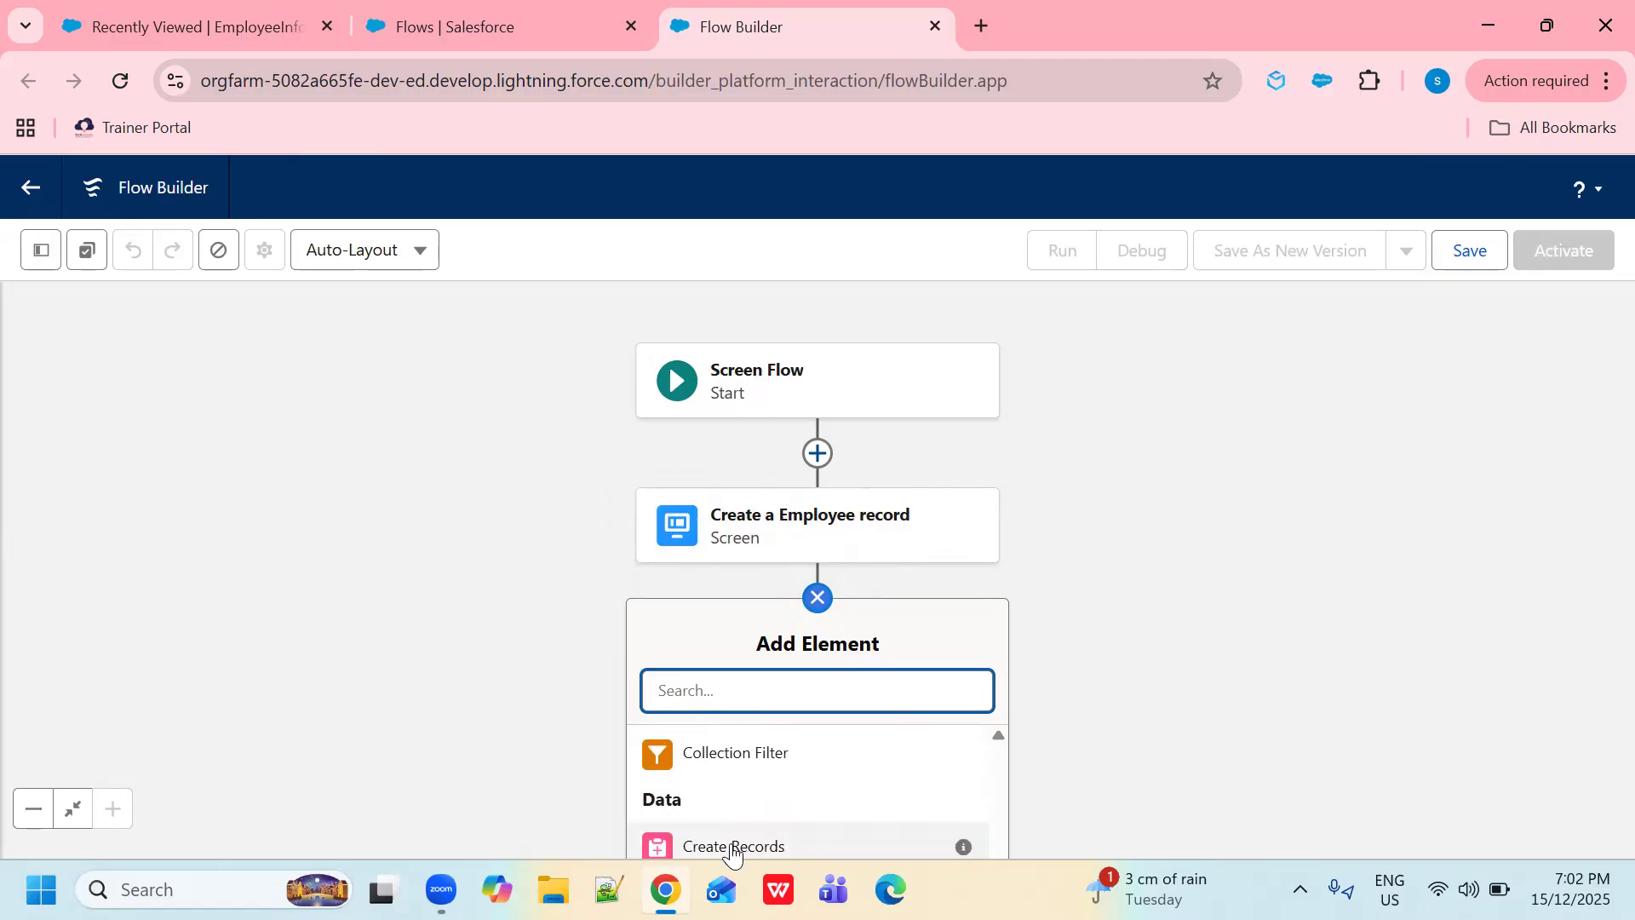
click(733, 847)
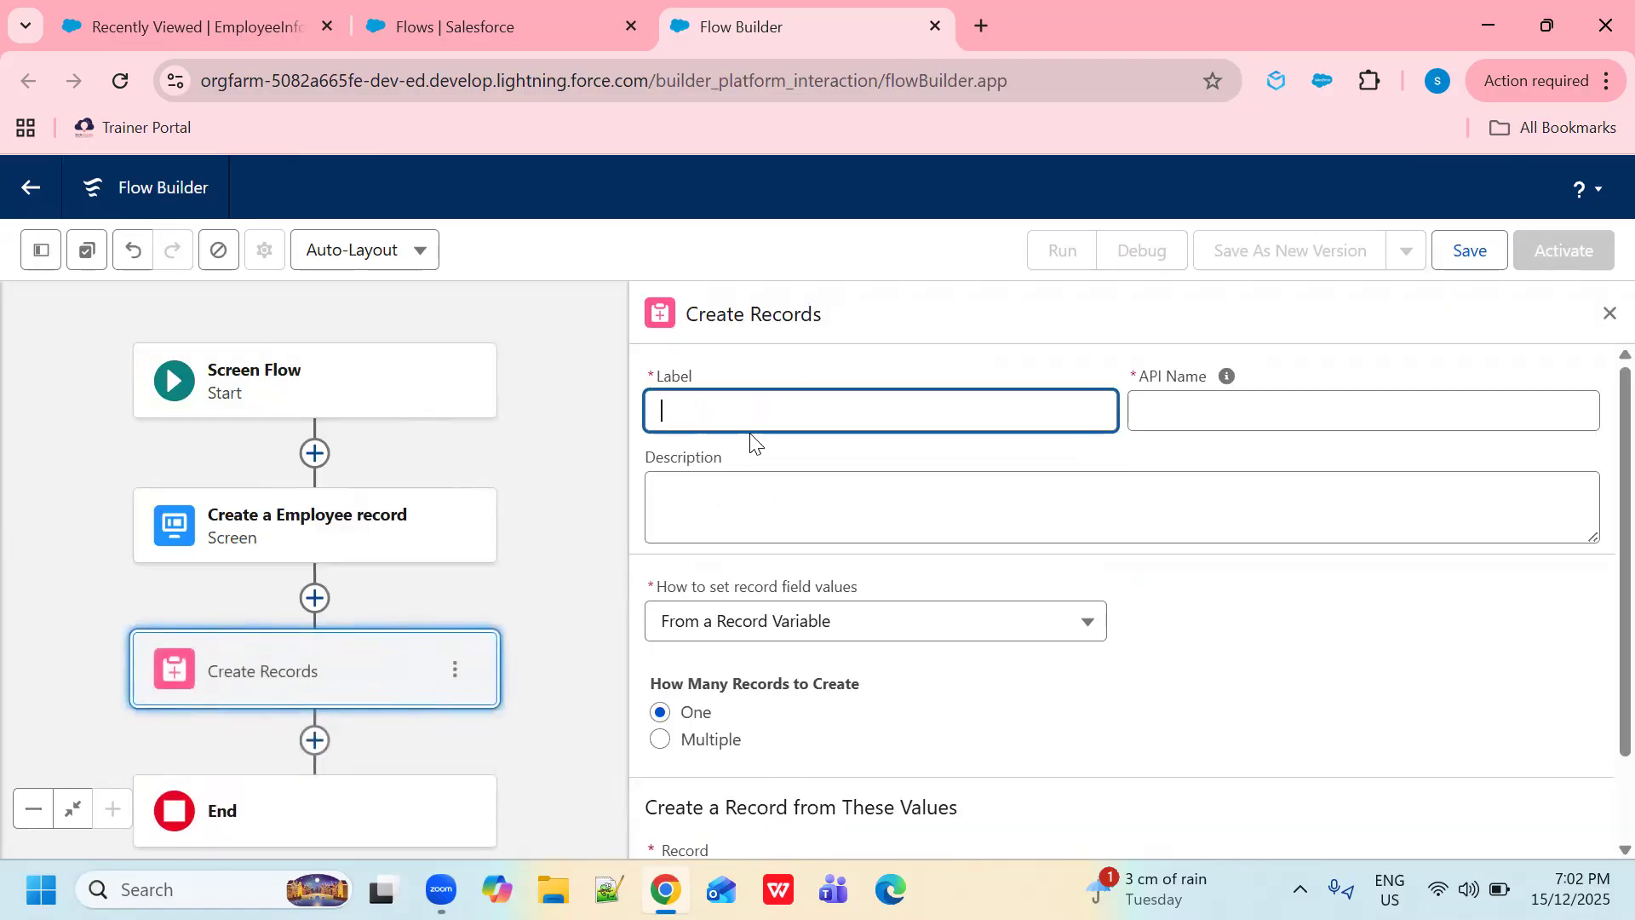
text(Crete)
text(te)
text( a emplou)
text(ee)
text( re)
text(cord)
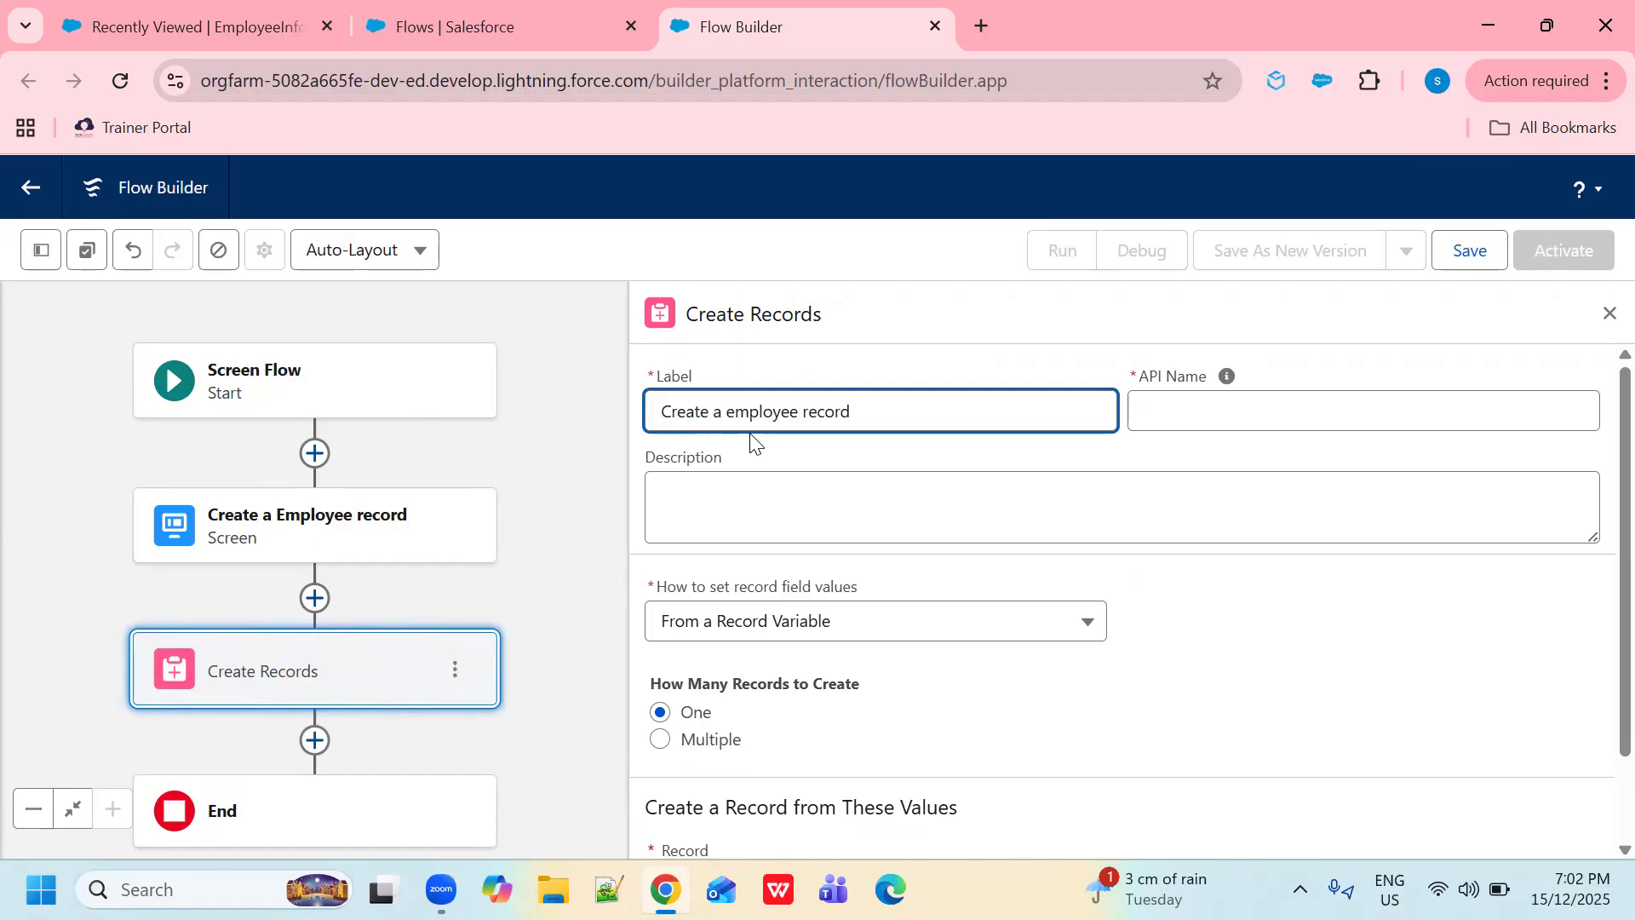
click(1182, 424)
click(1380, 415)
text(1)
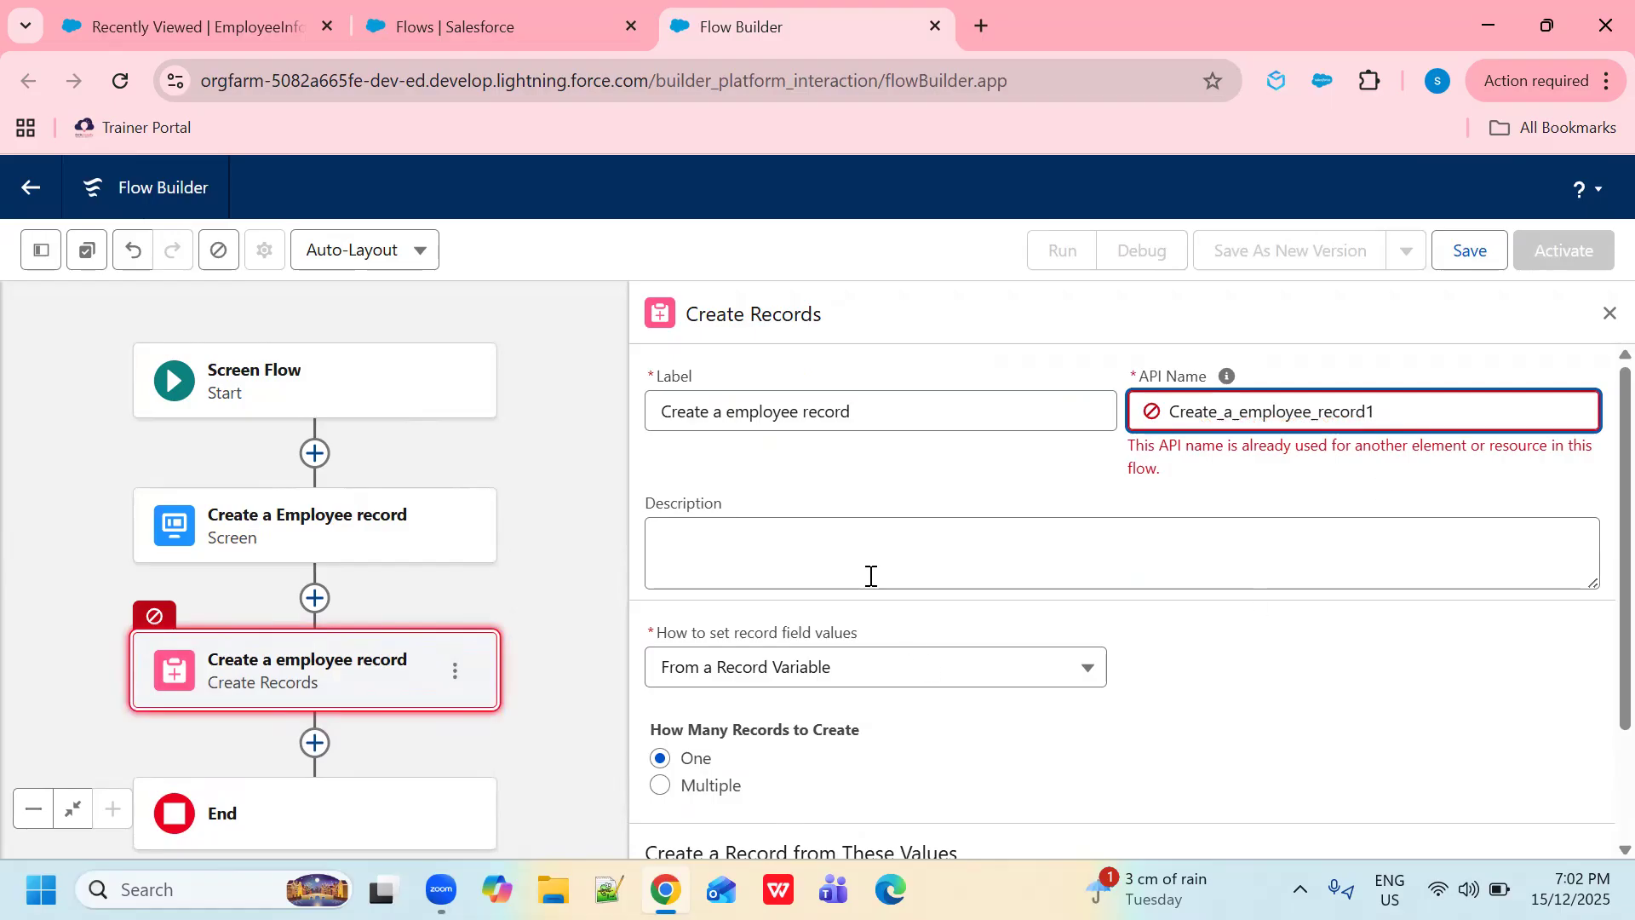
click(903, 662)
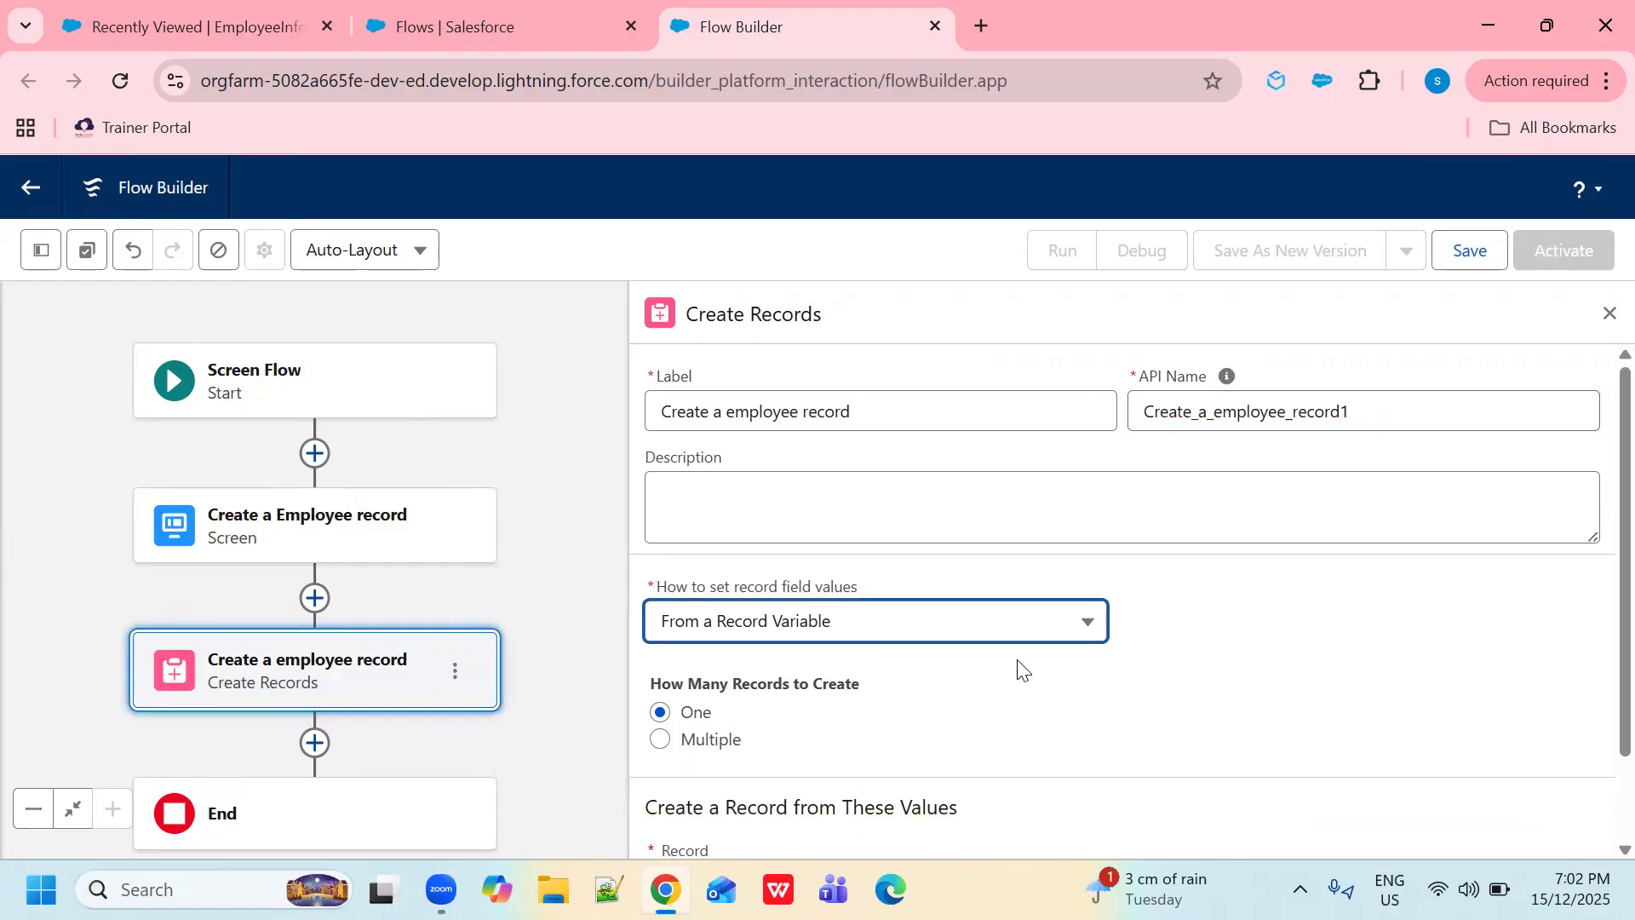
- Set record field values manually and choose Employee Info as the object to create
scroll(851, 588, down, 1)
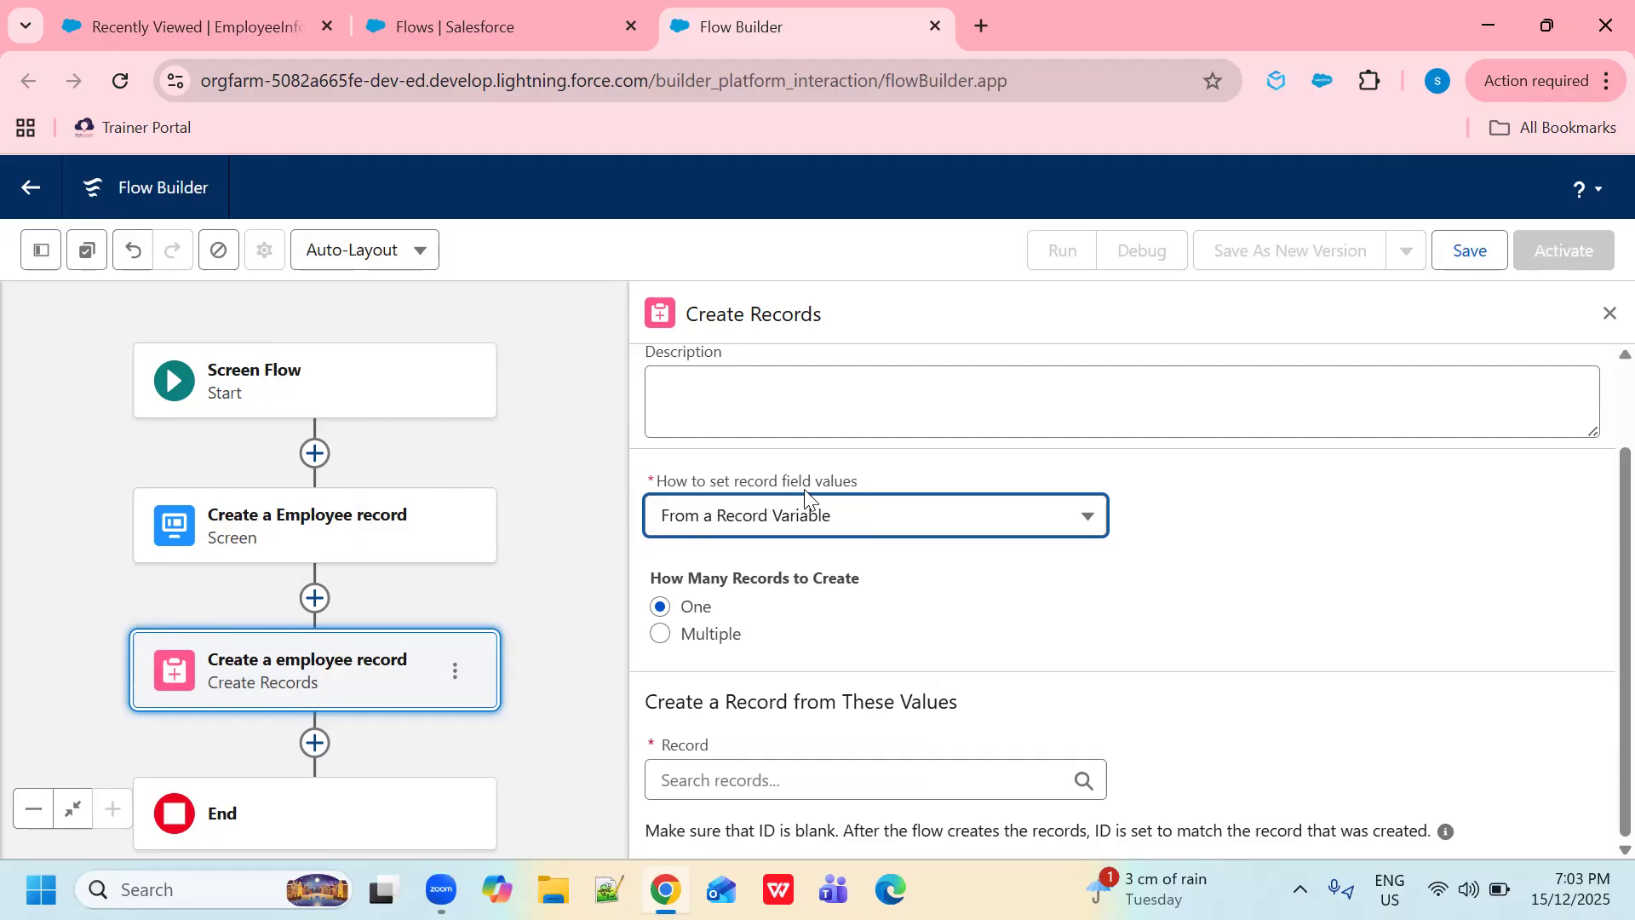
click(1092, 527)
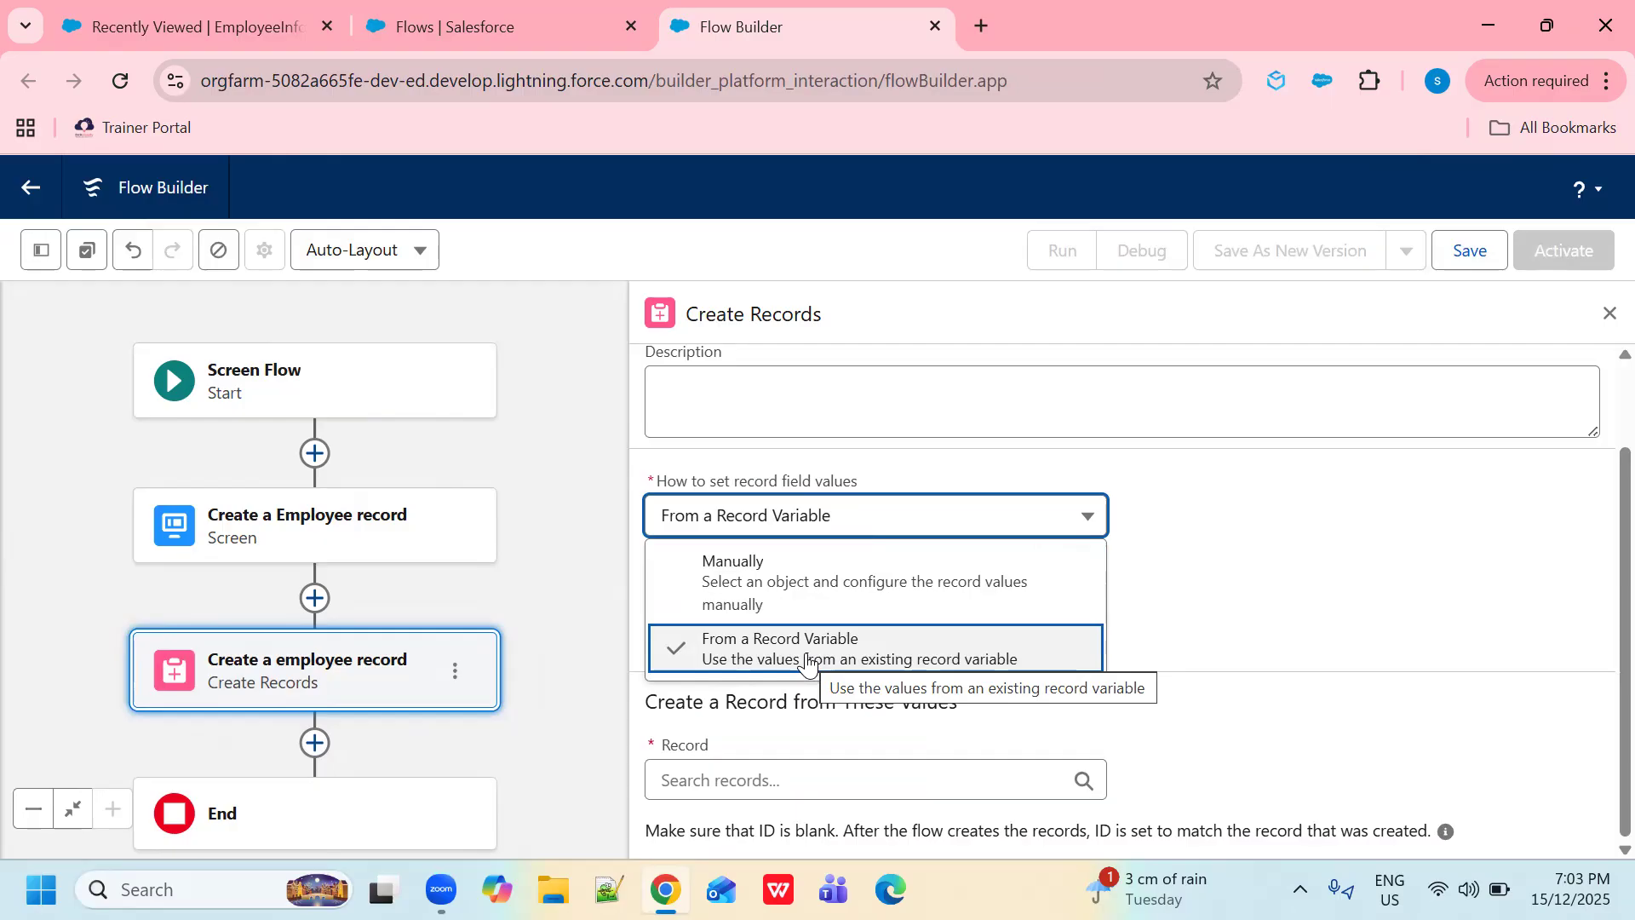
click(770, 587)
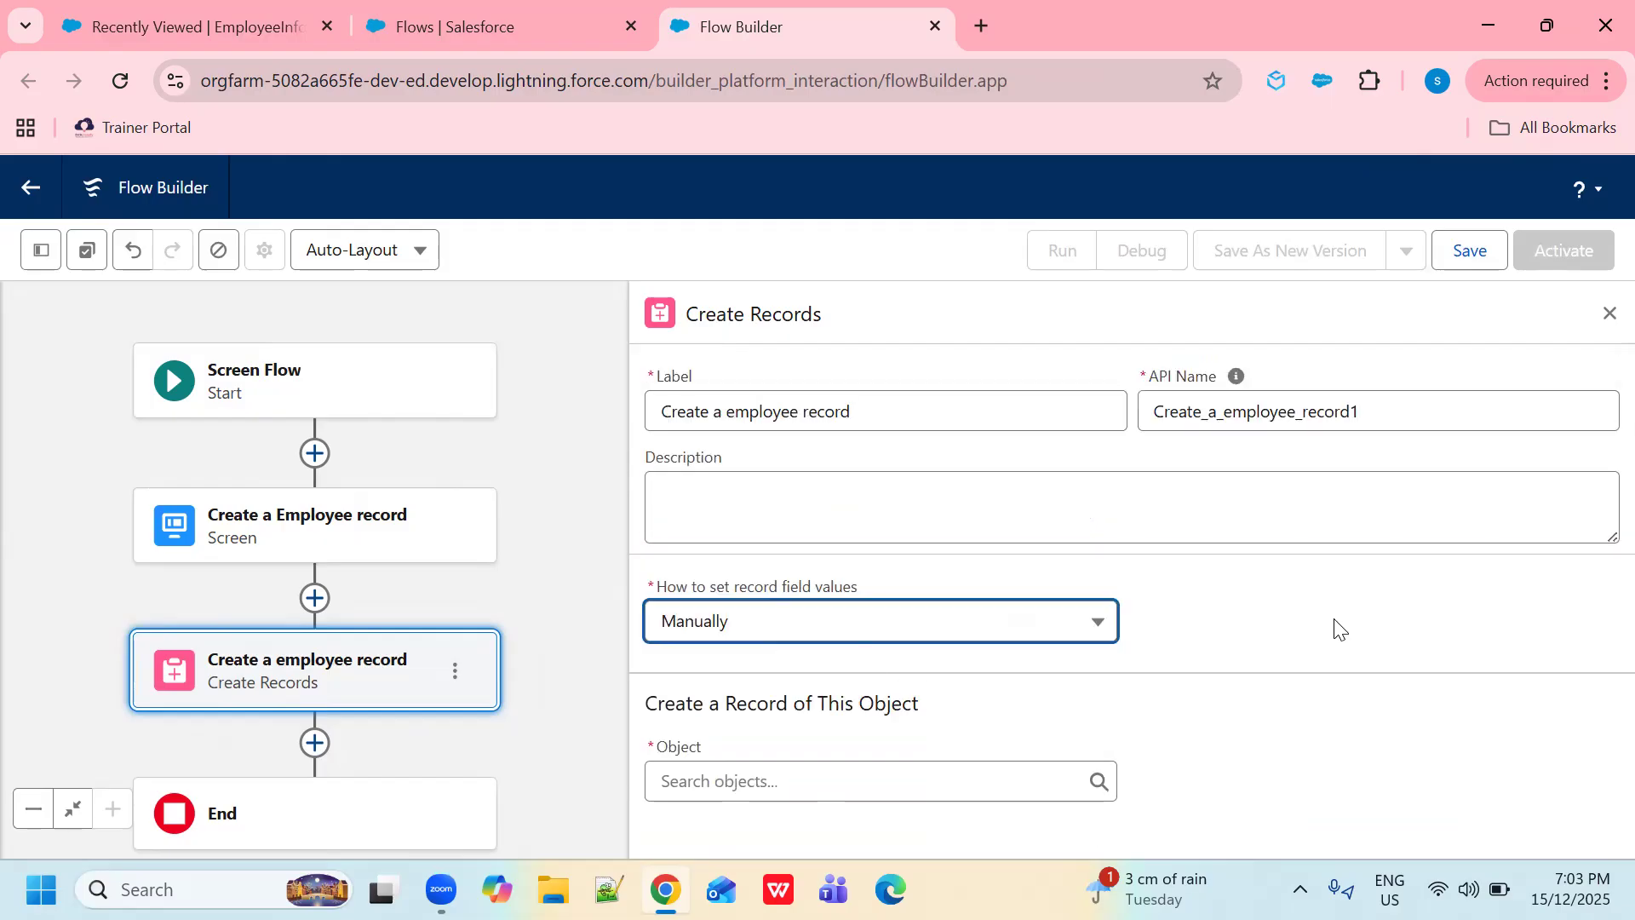
click(792, 783)
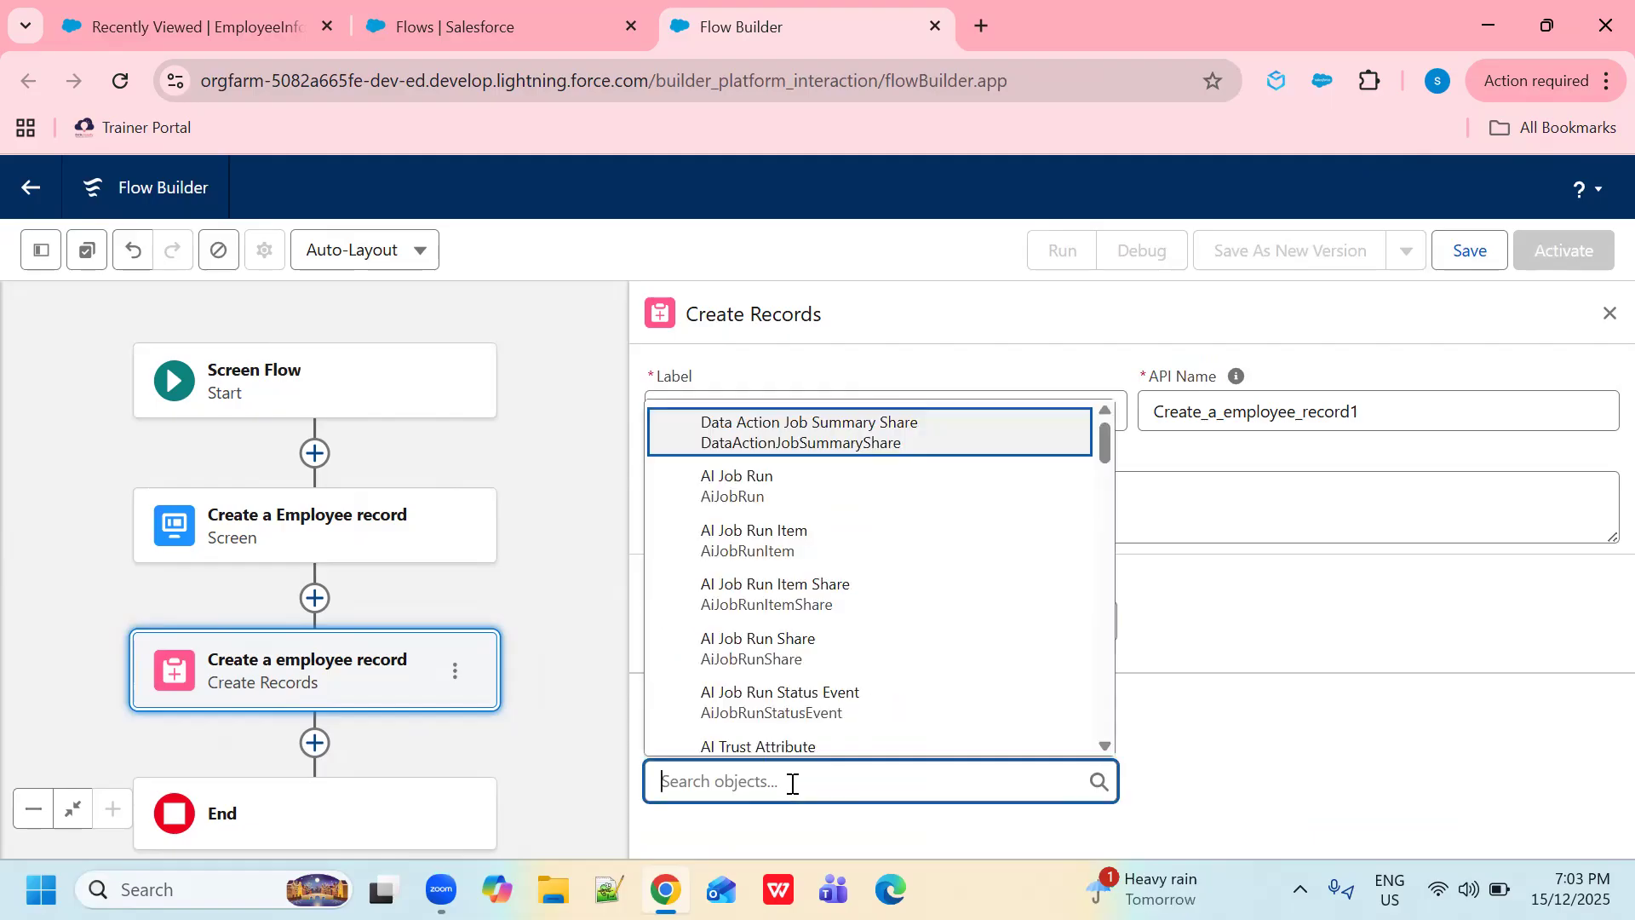
text(emp)
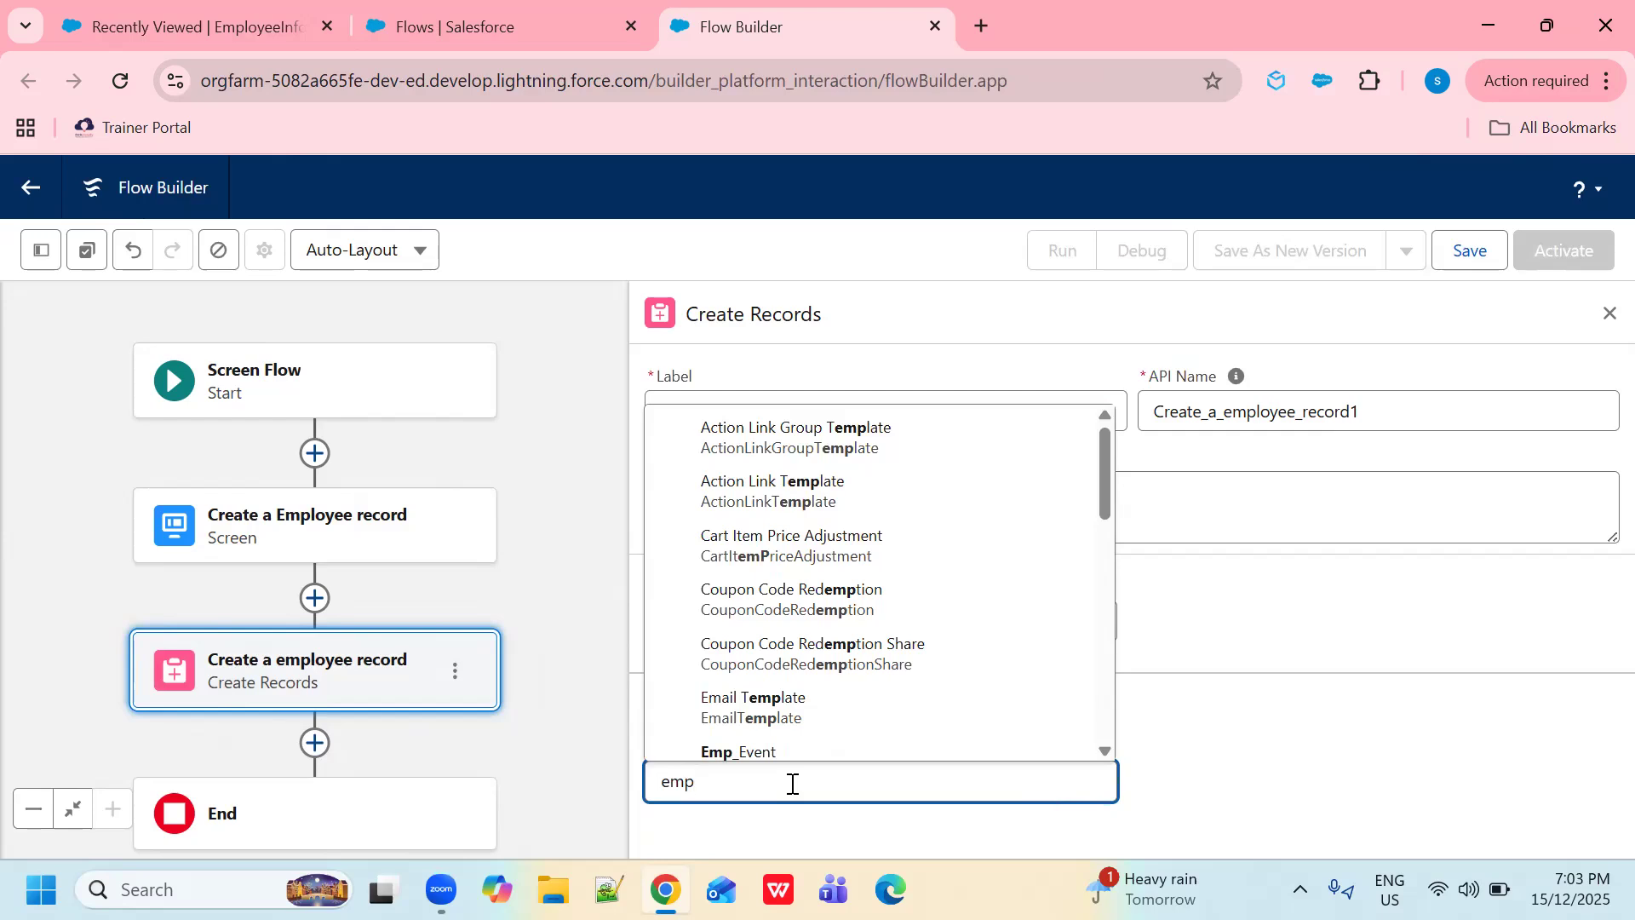
scroll(839, 704, down, 2)
click(790, 692)
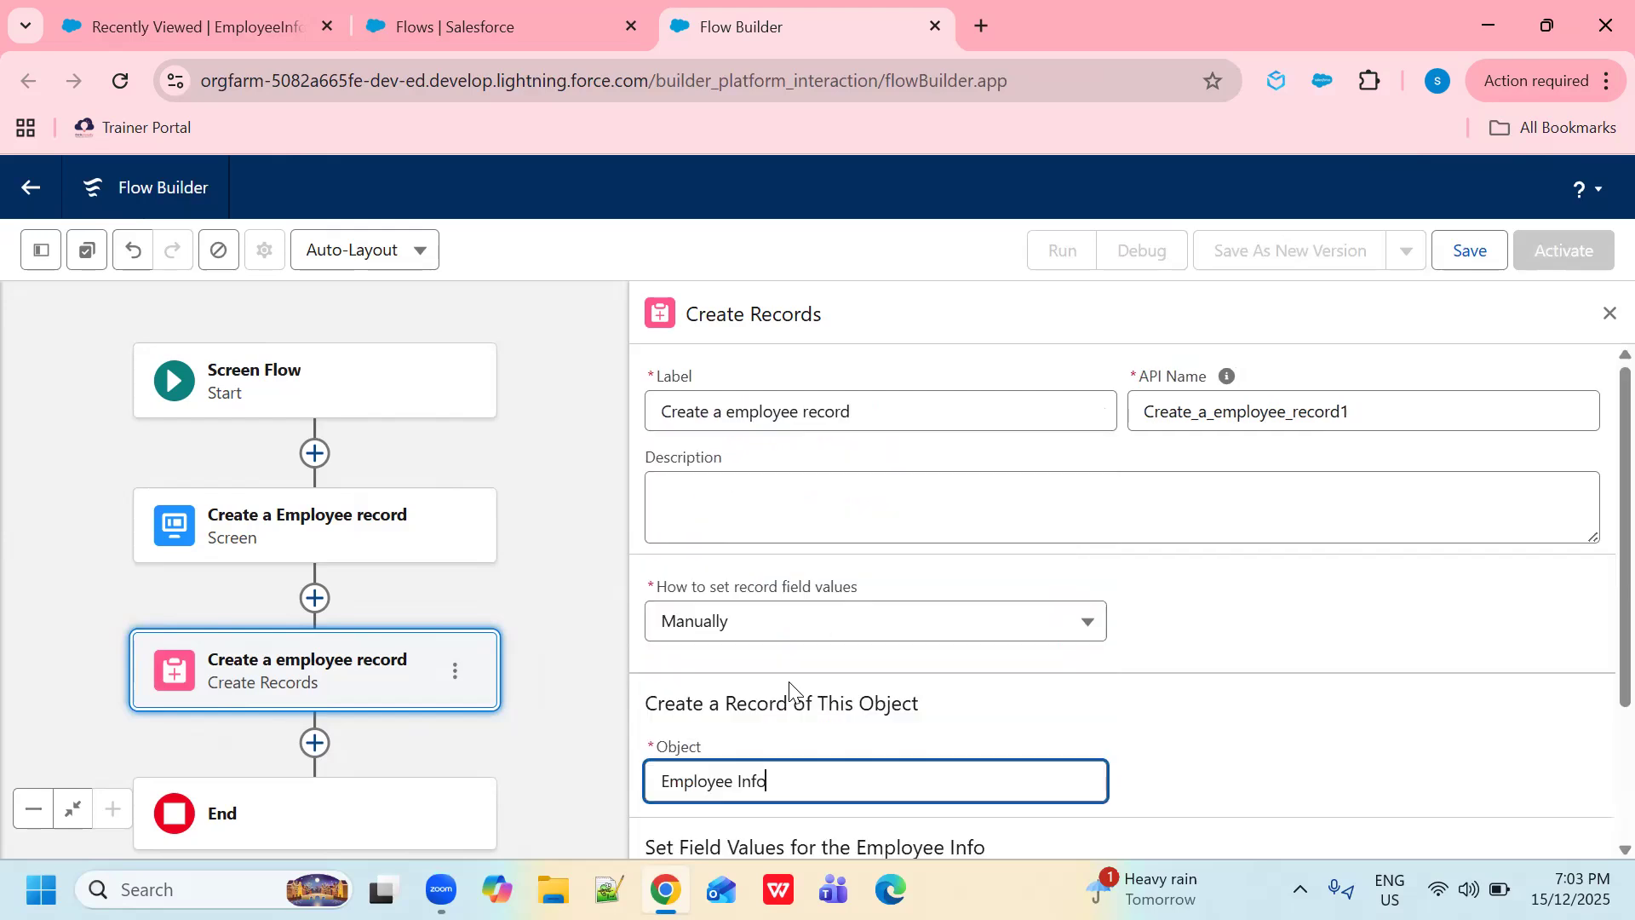
scroll(1339, 723, down, 3)
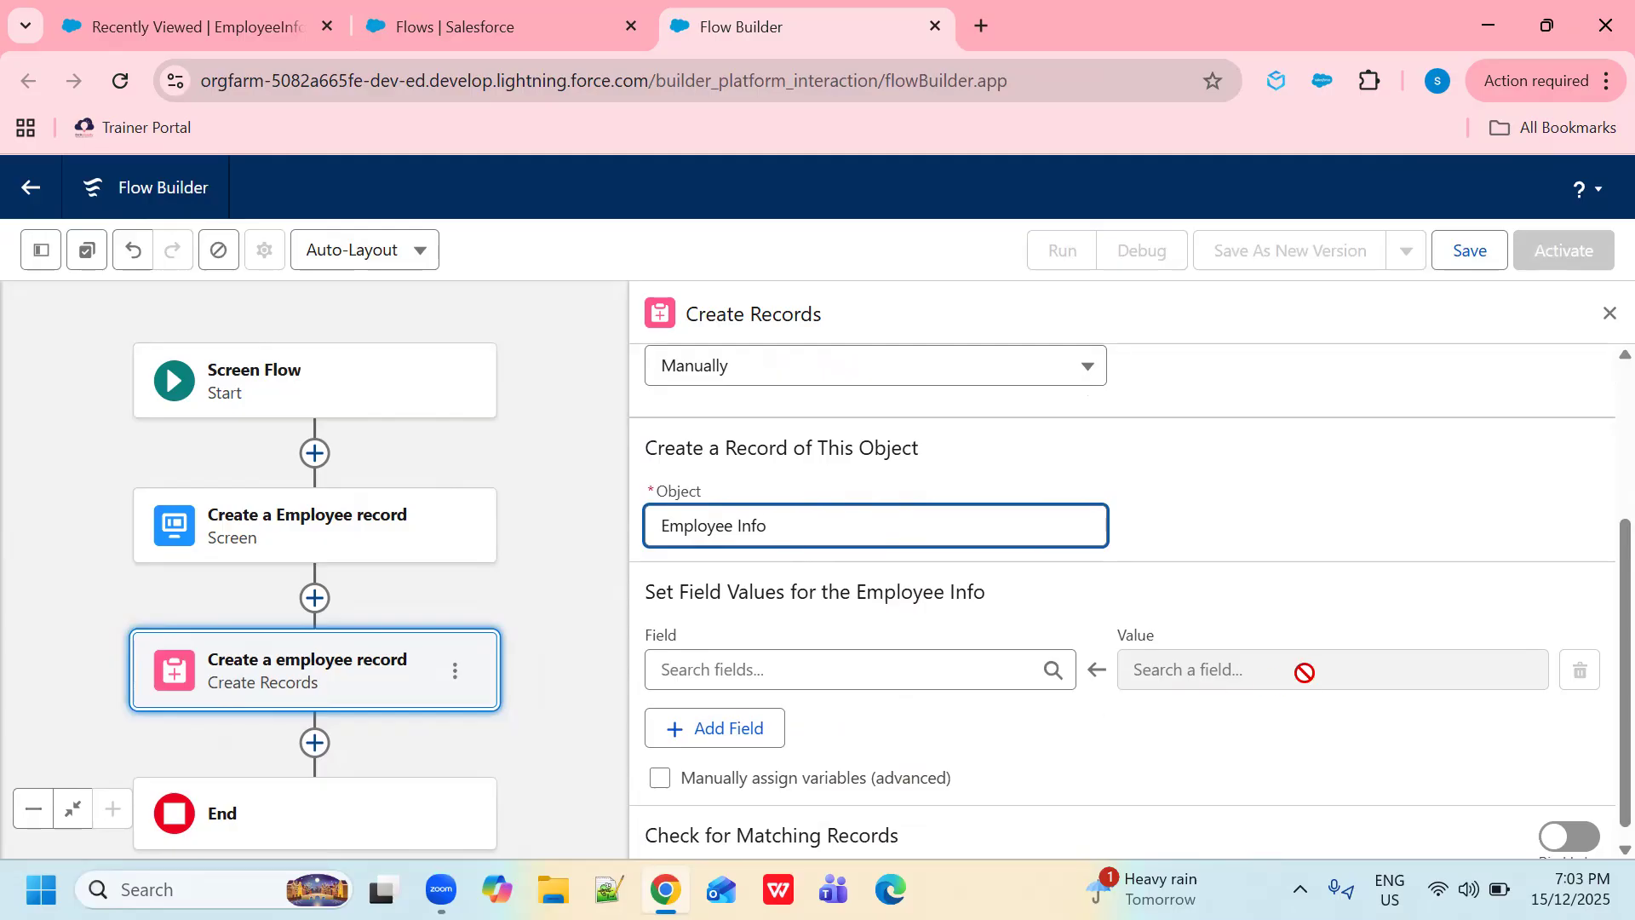
- Map Employee Info Name to the screen's Employee Name value
click(886, 670)
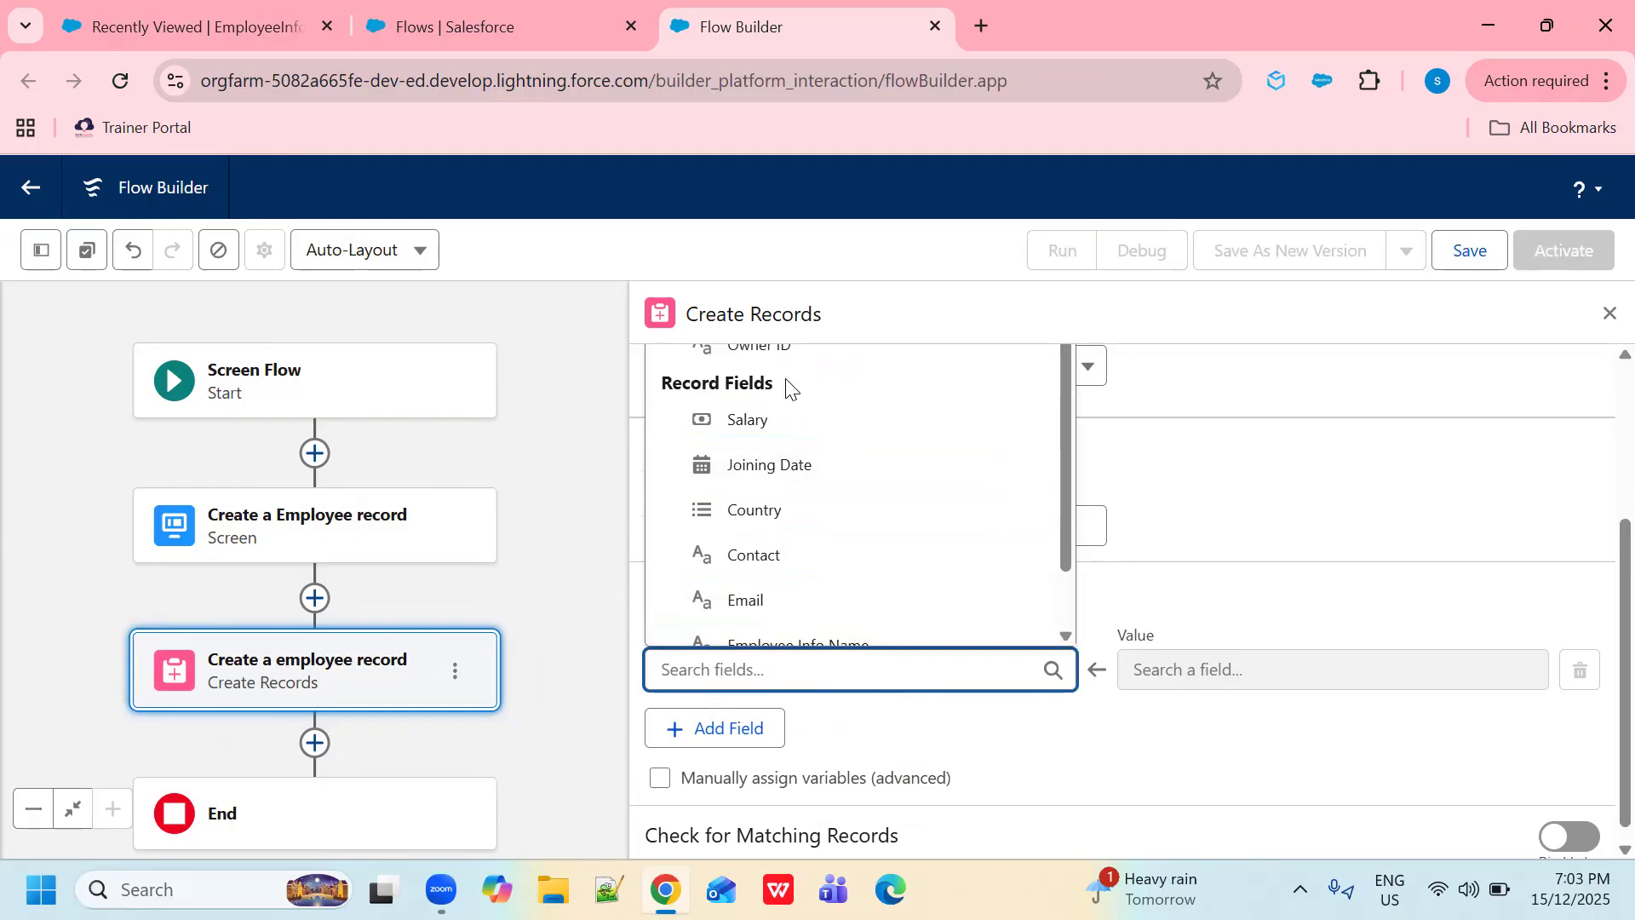
scroll(822, 602, down, 1)
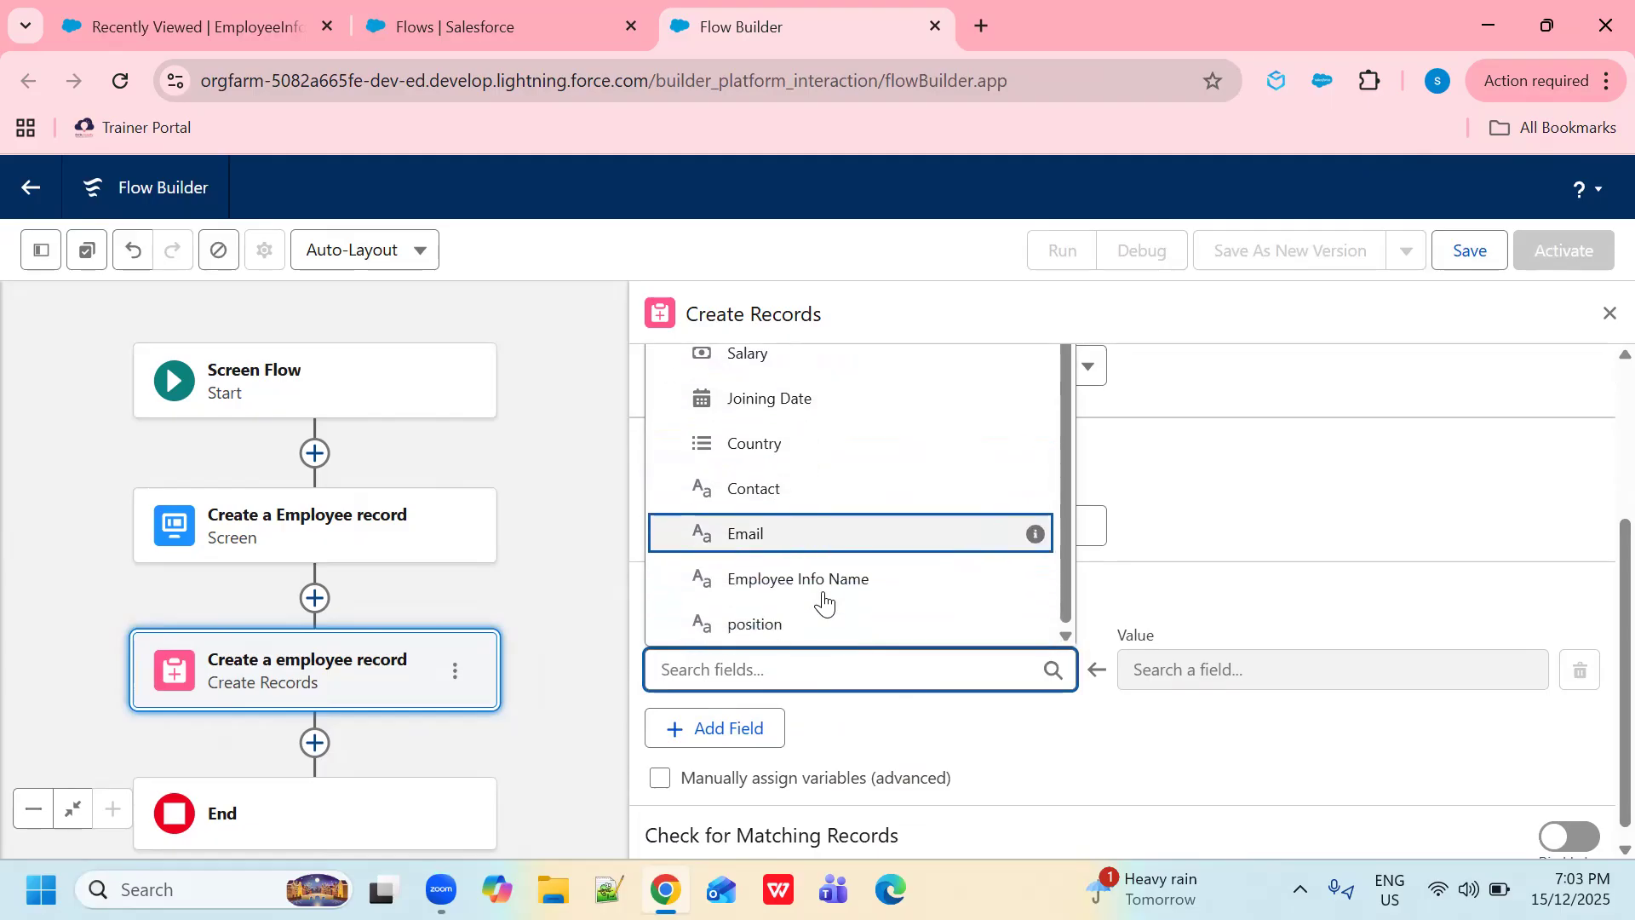
click(814, 581)
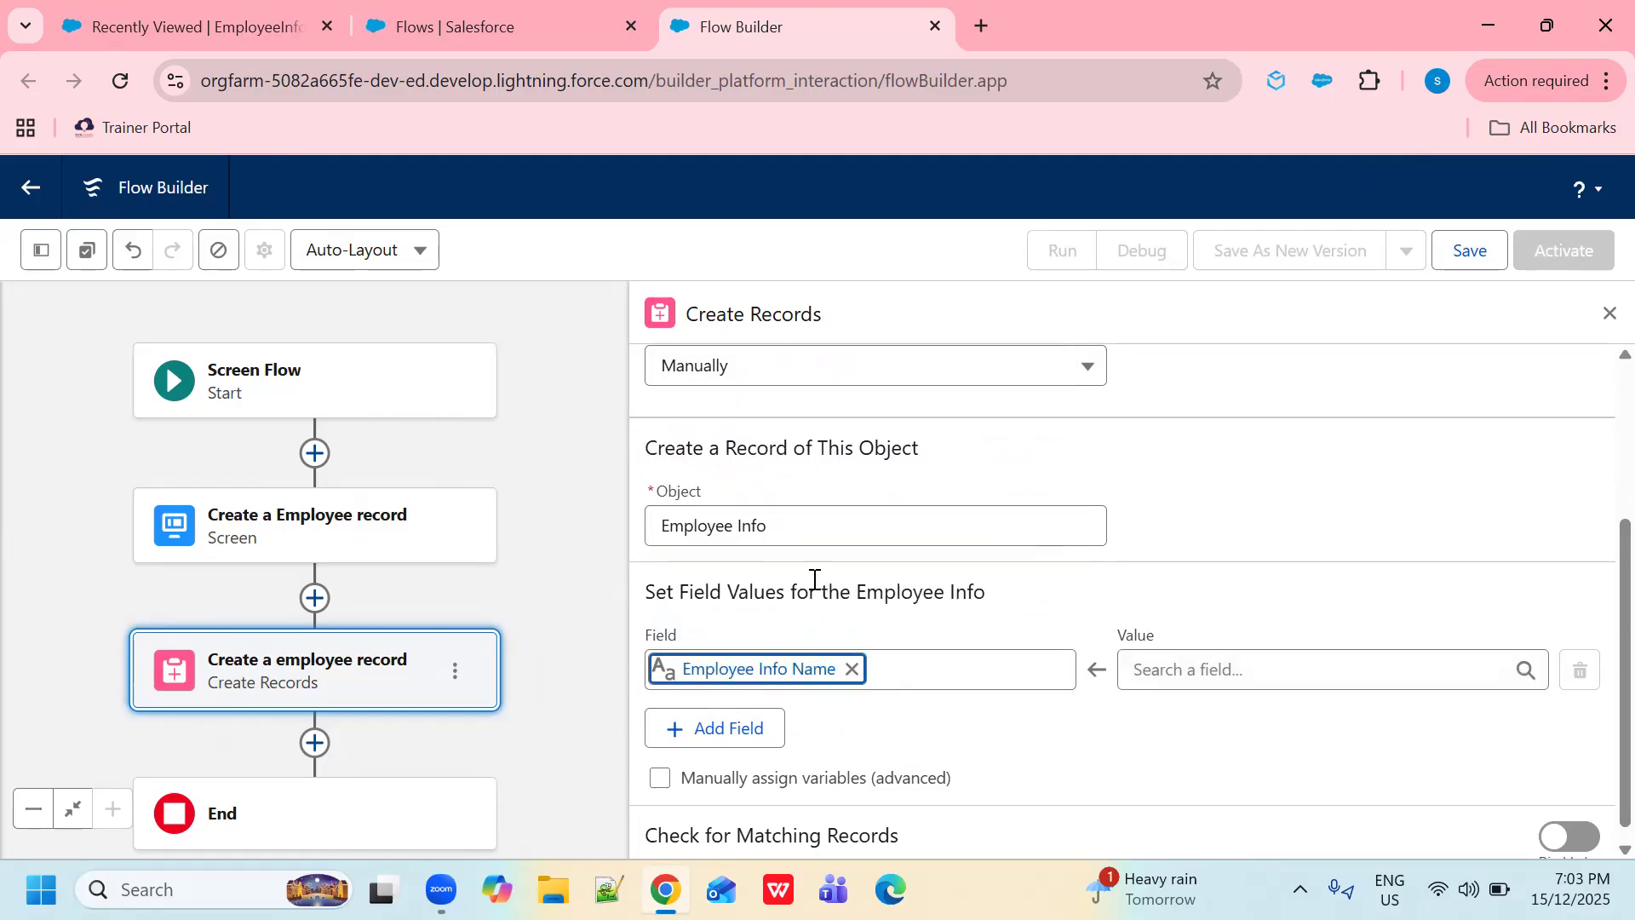
click(1314, 671)
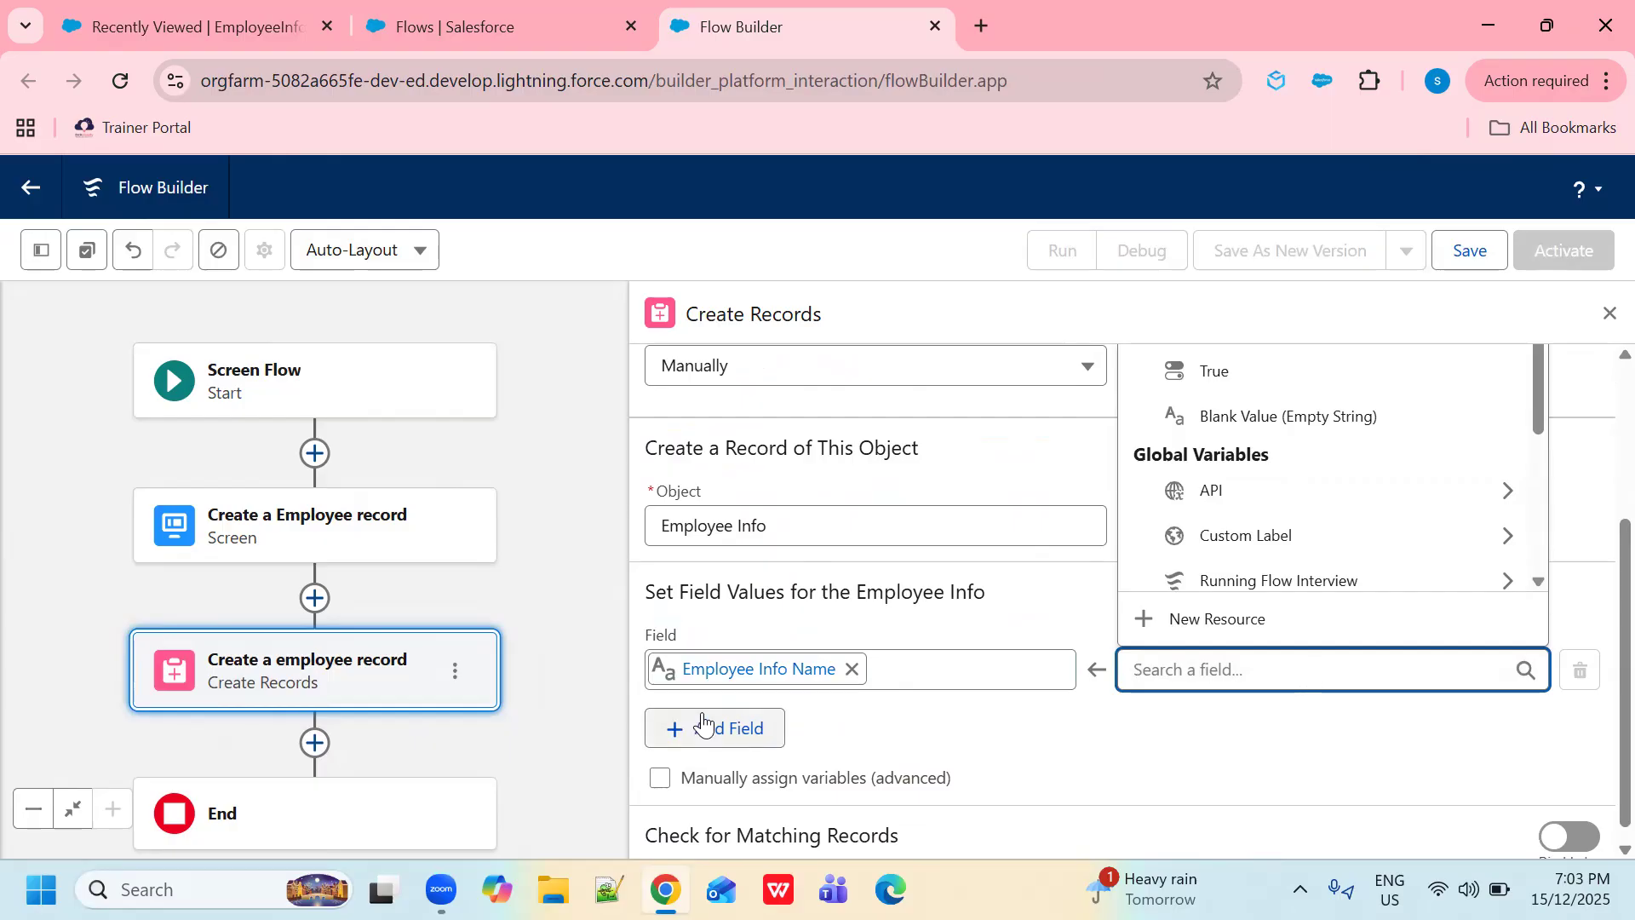
scroll(1268, 557, up, 3)
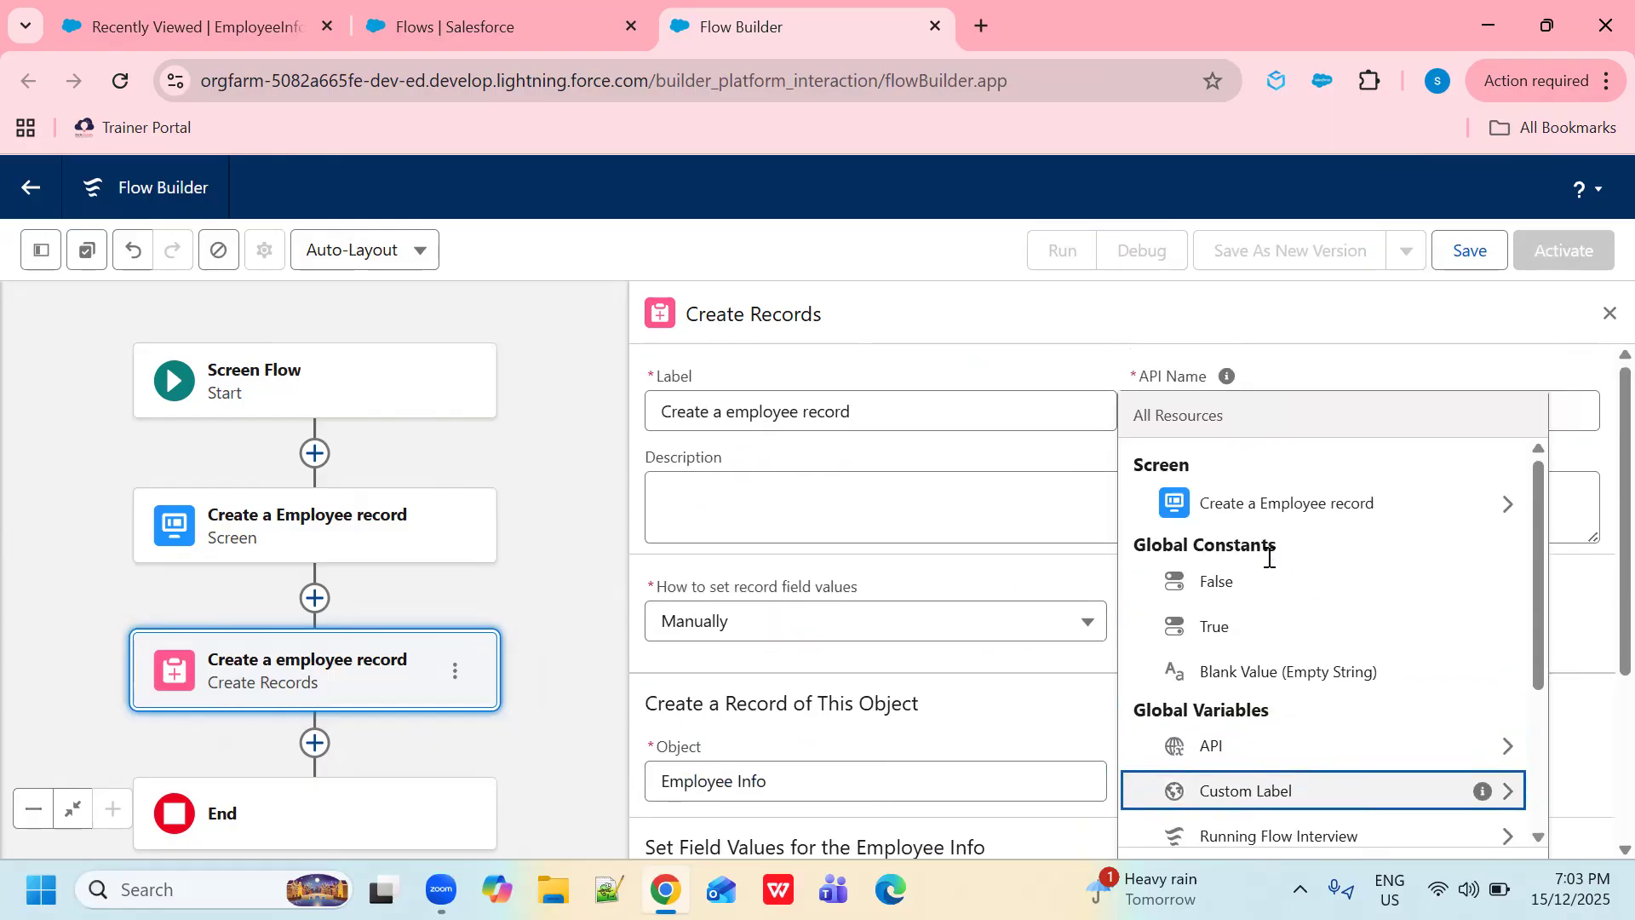
click(1259, 506)
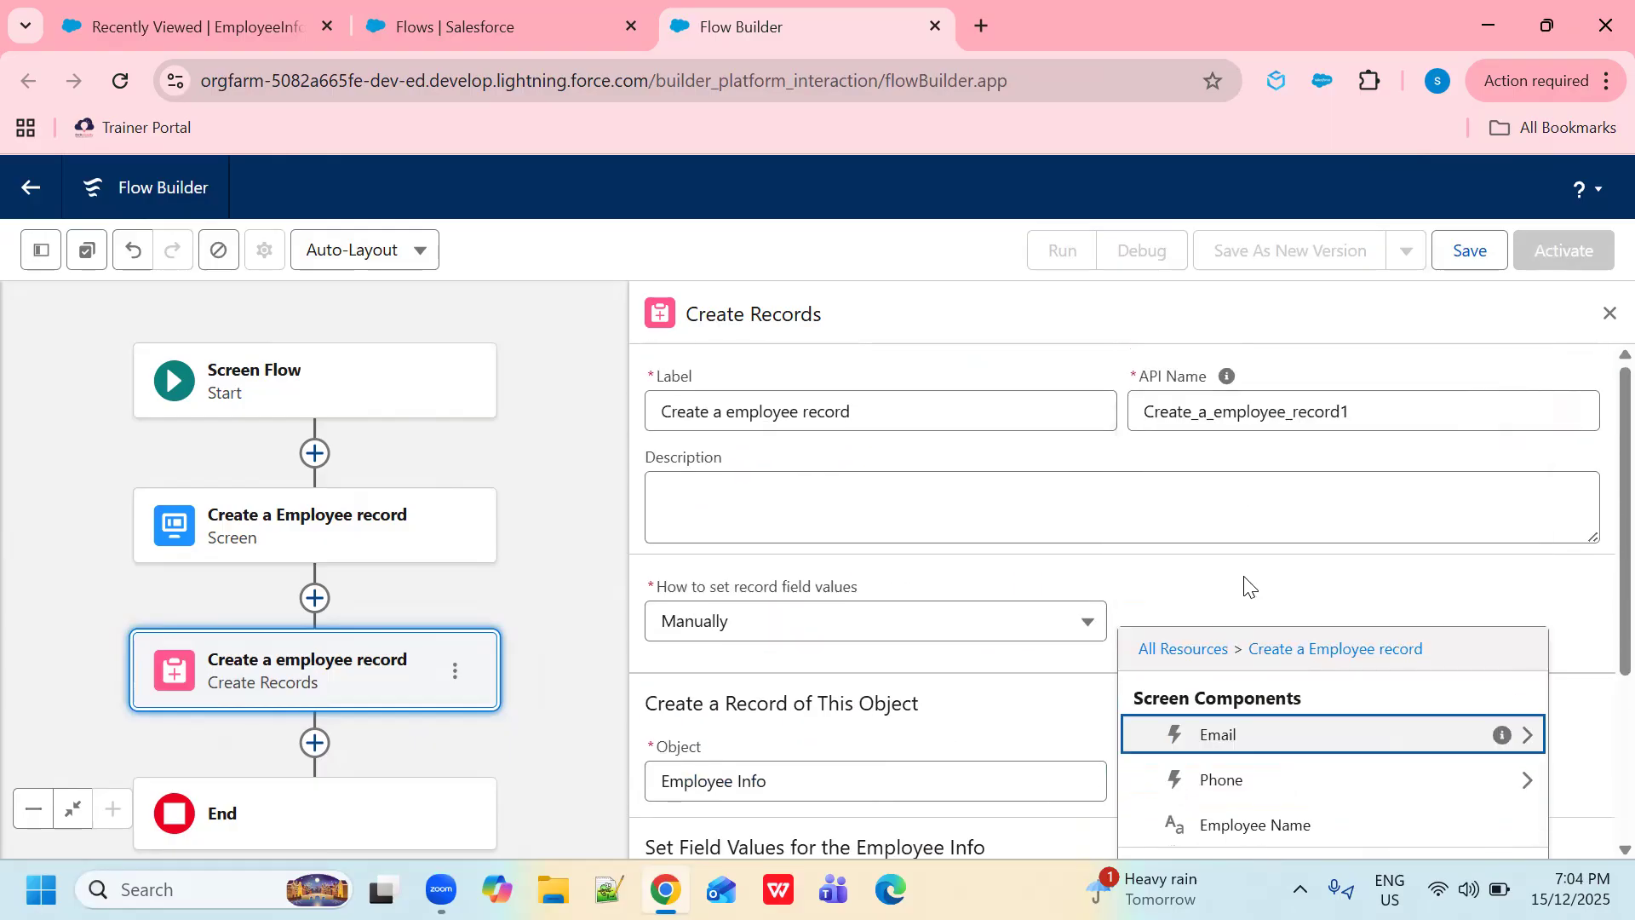
click(1262, 826)
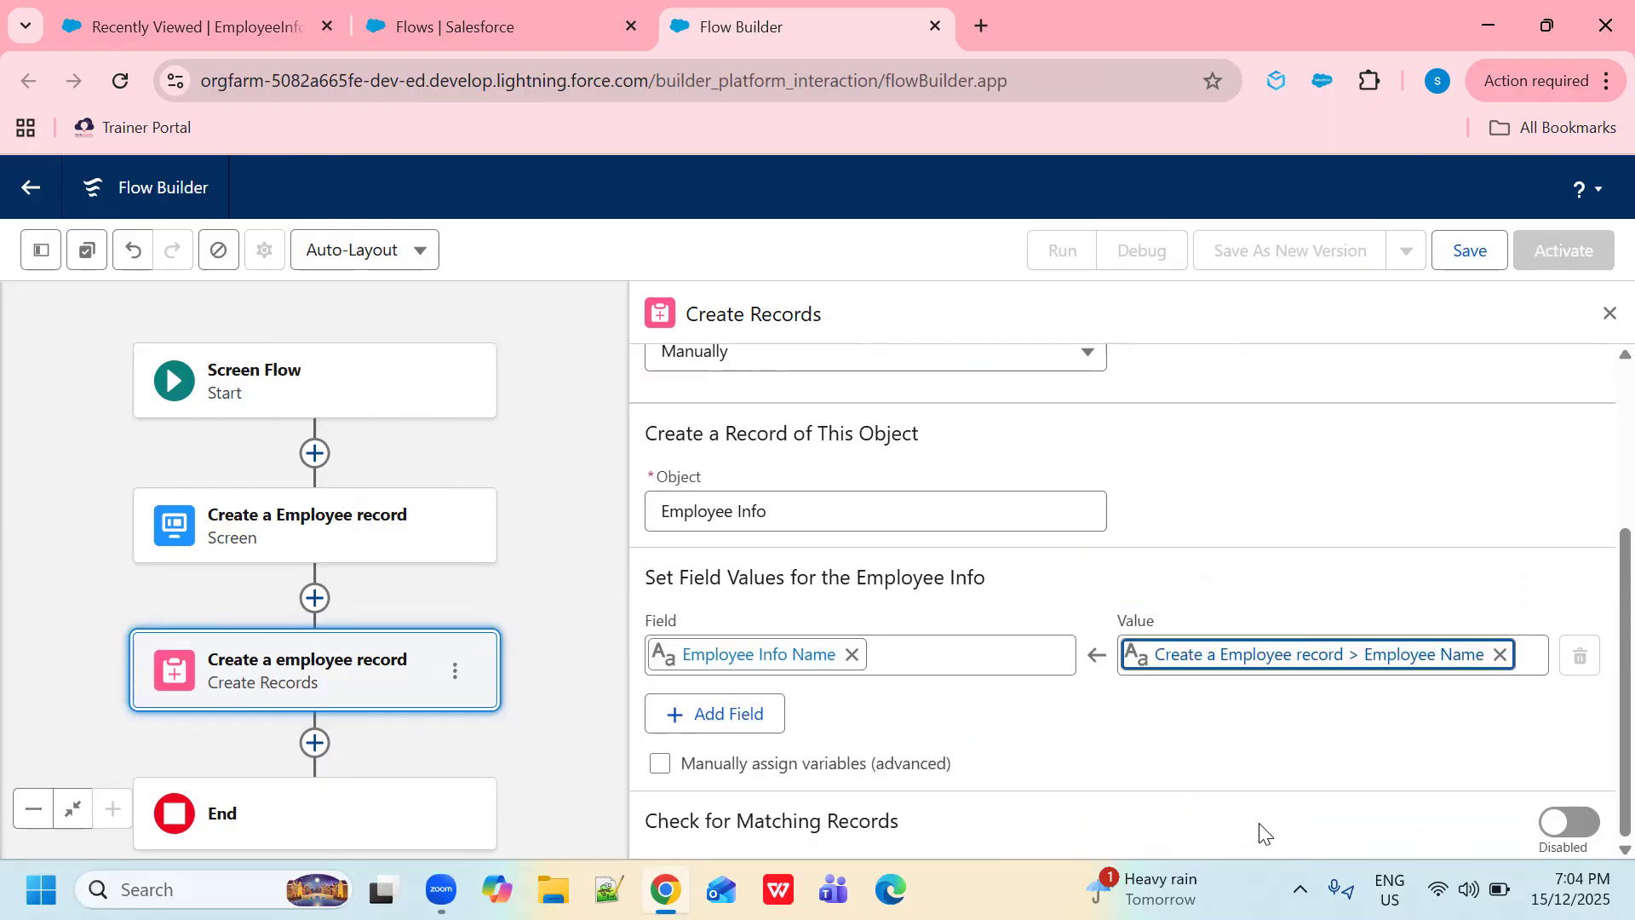
- Add a Contact field row set to the screen's Phone value
click(713, 715)
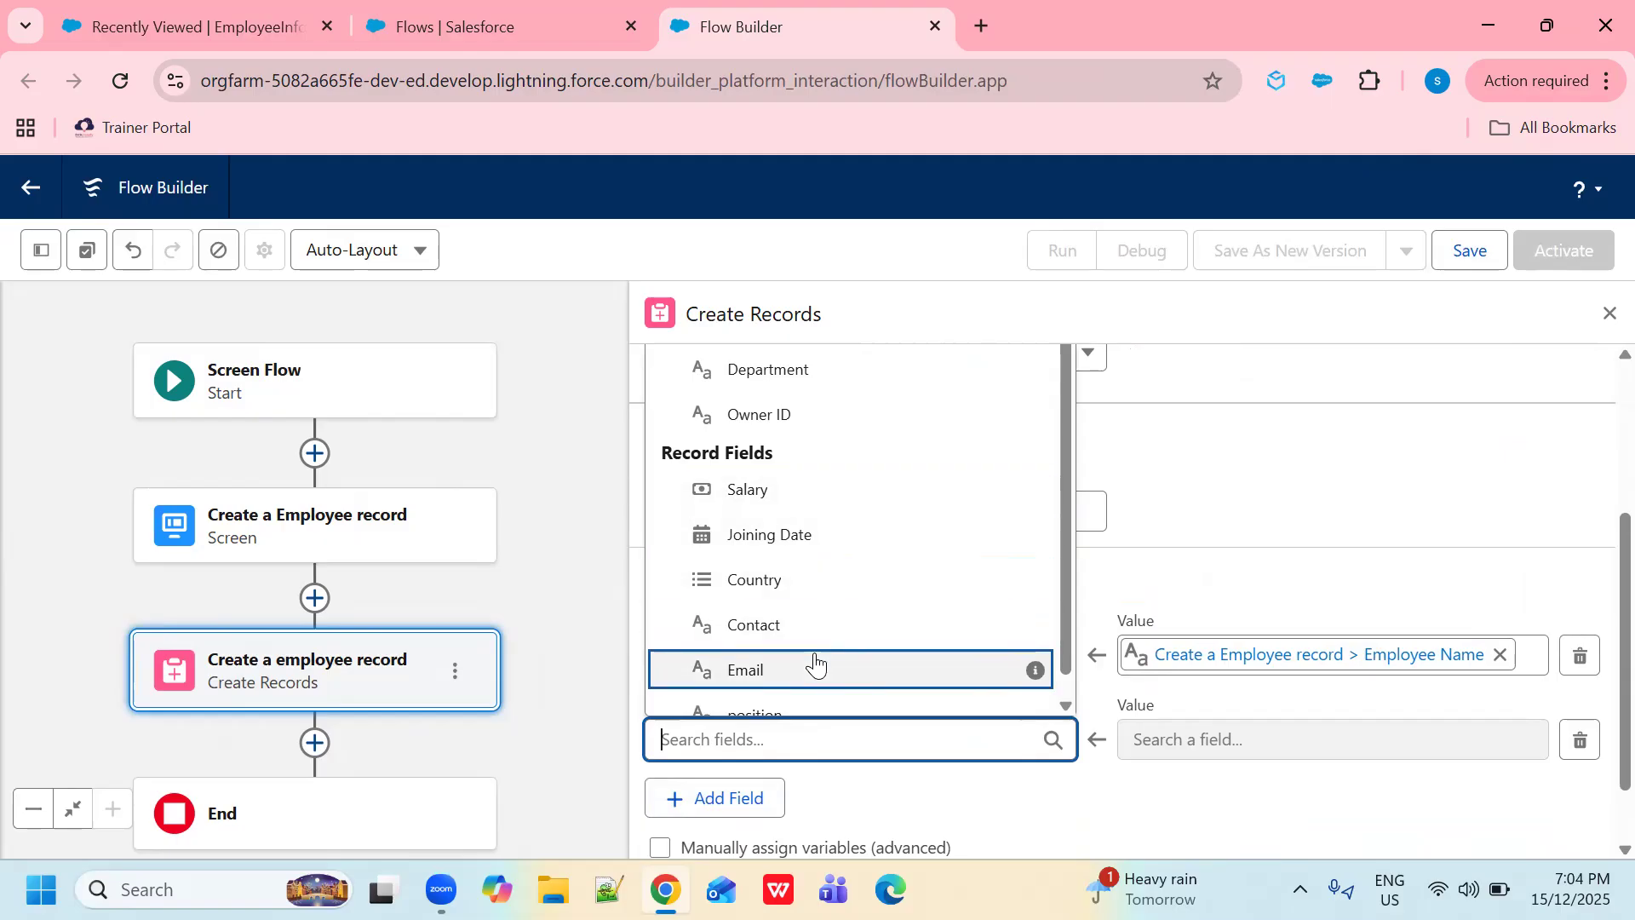
click(795, 626)
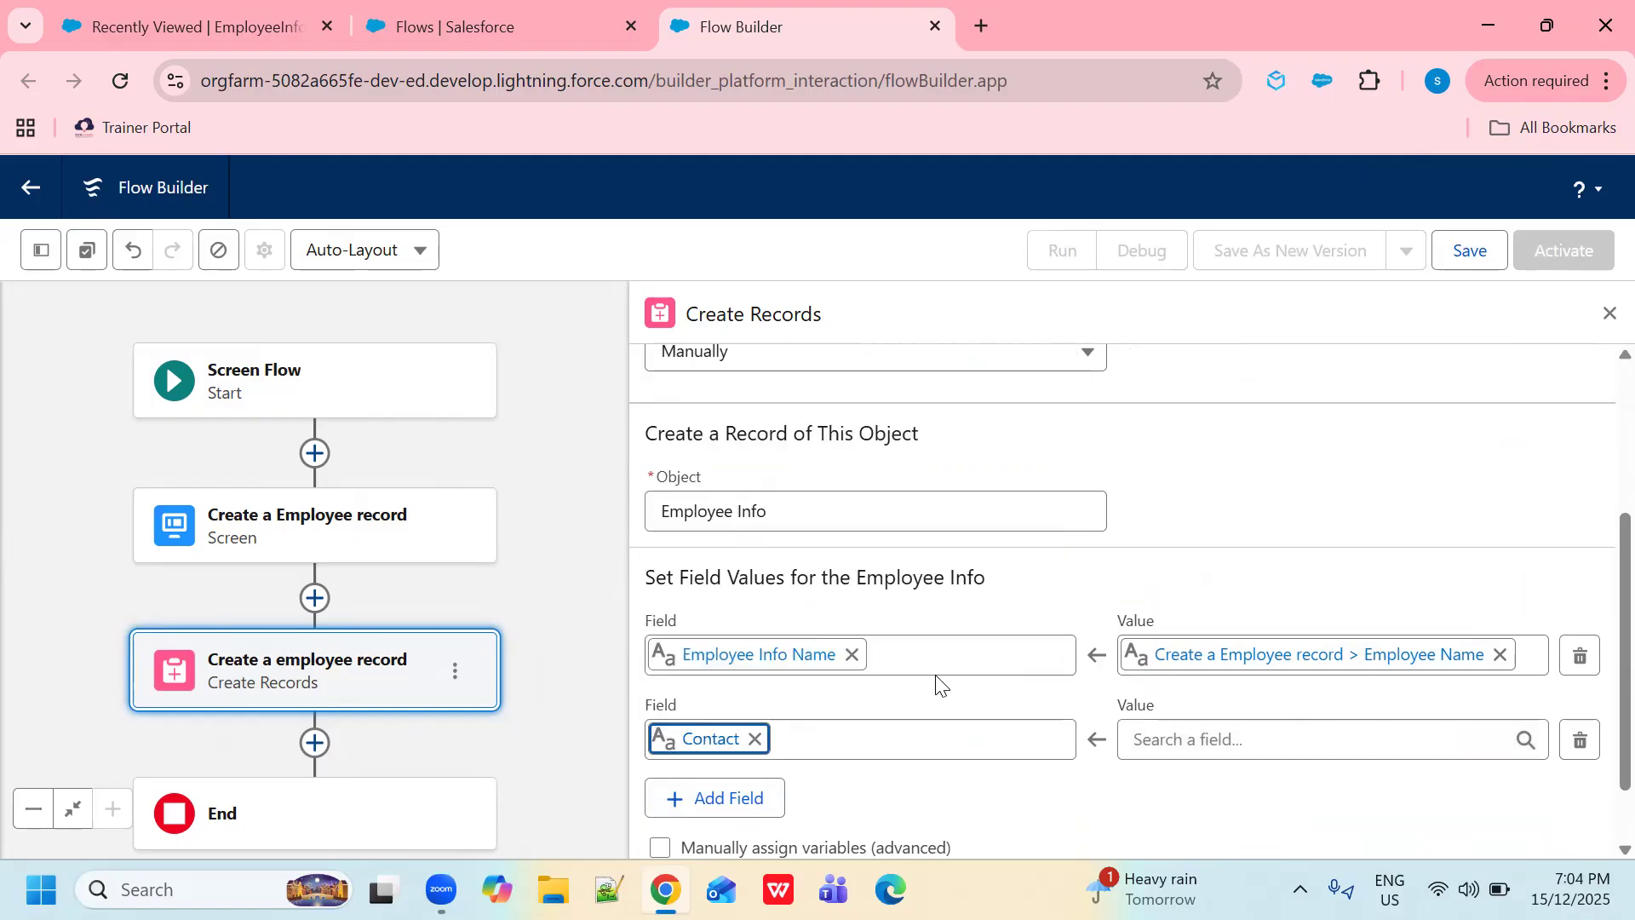
click(1291, 741)
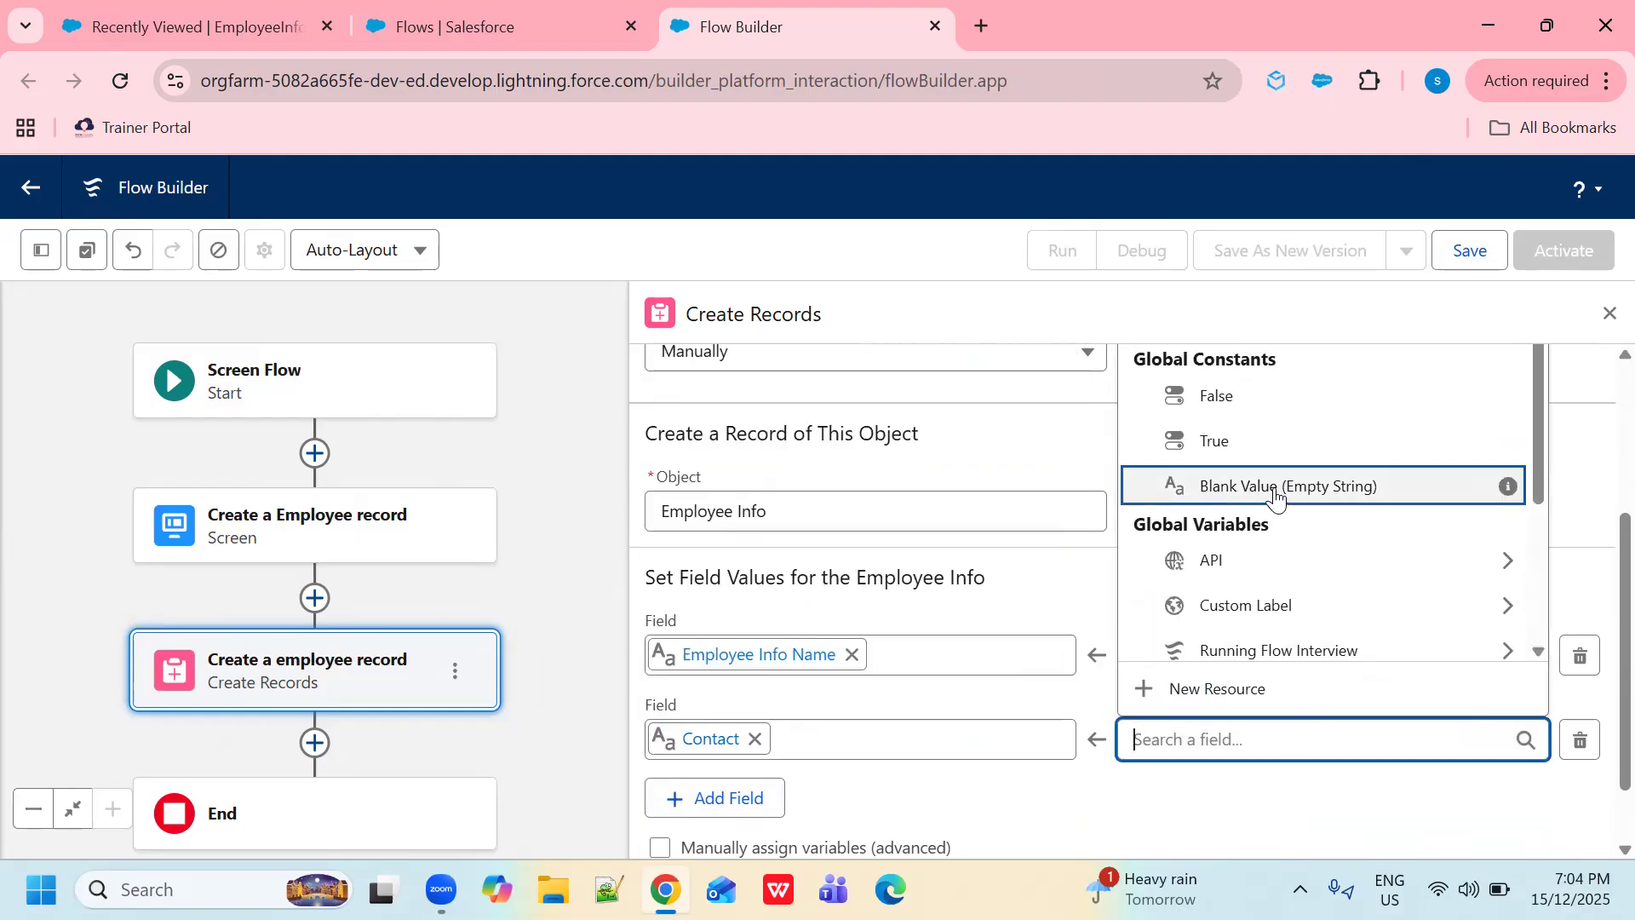
scroll(1270, 601, up, 5)
click(1271, 579)
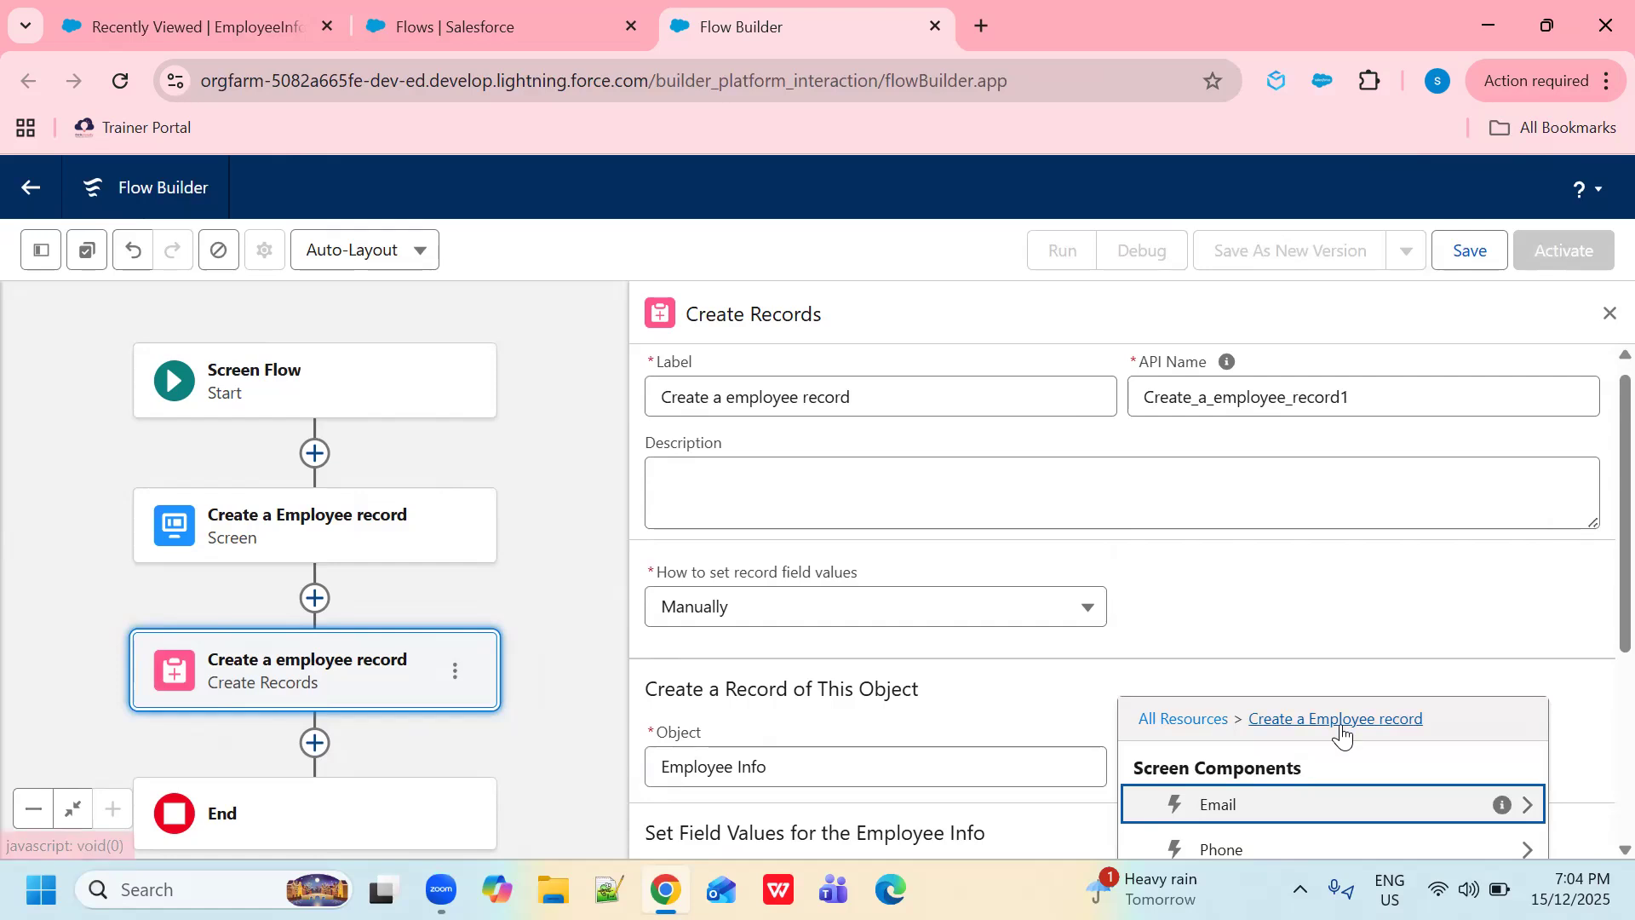
scroll(1335, 738, down, 2)
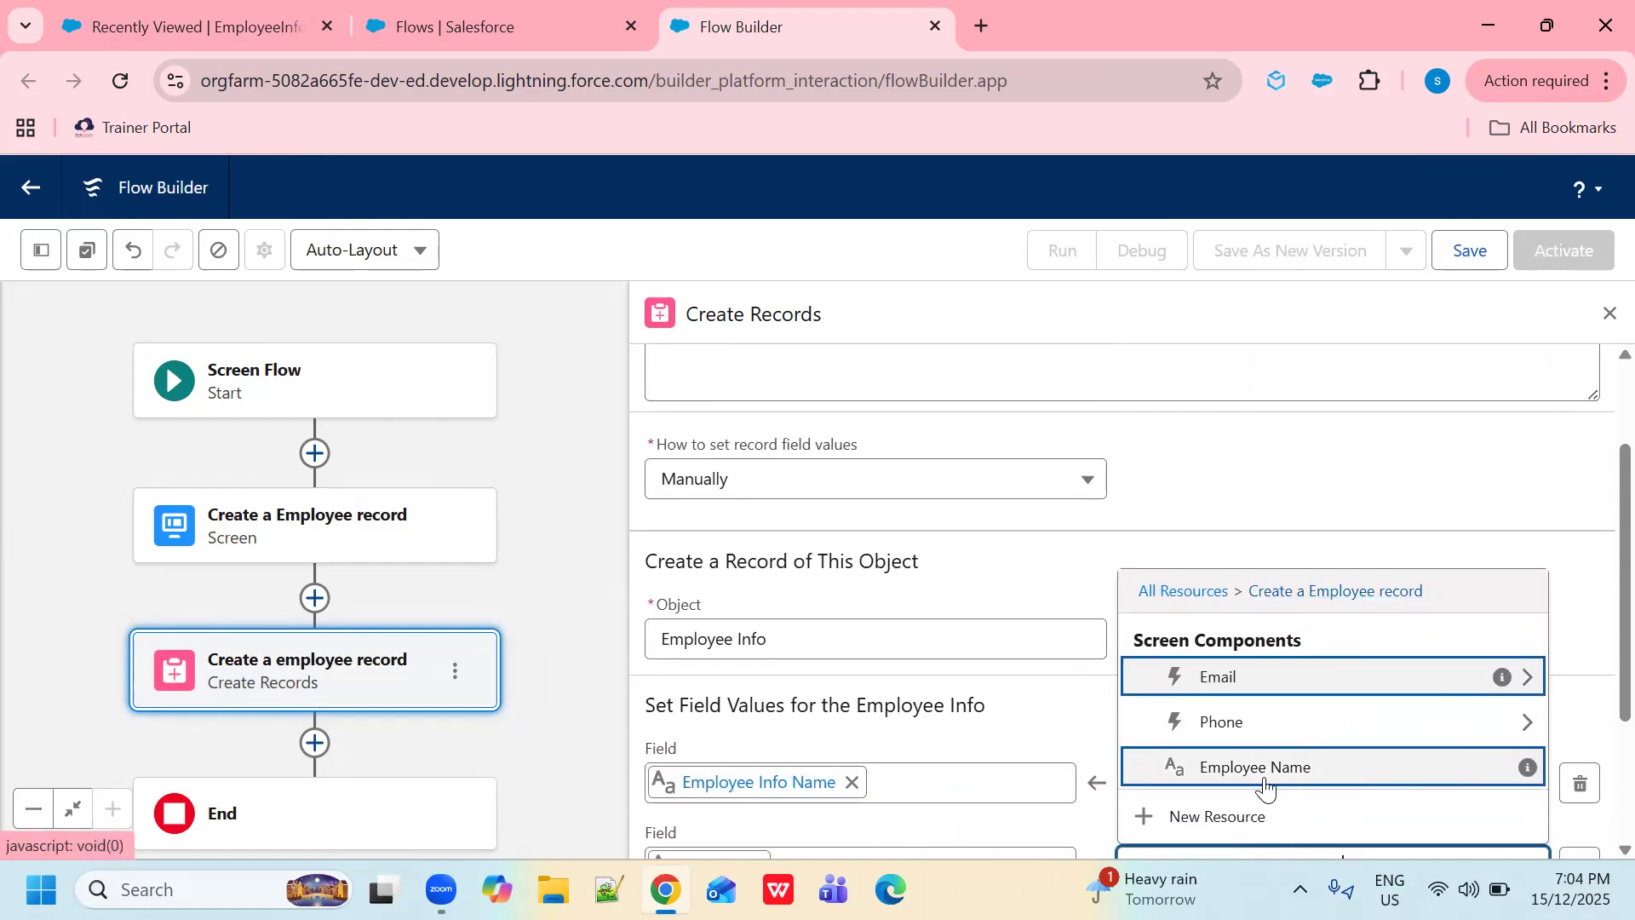
click(1214, 731)
click(1218, 768)
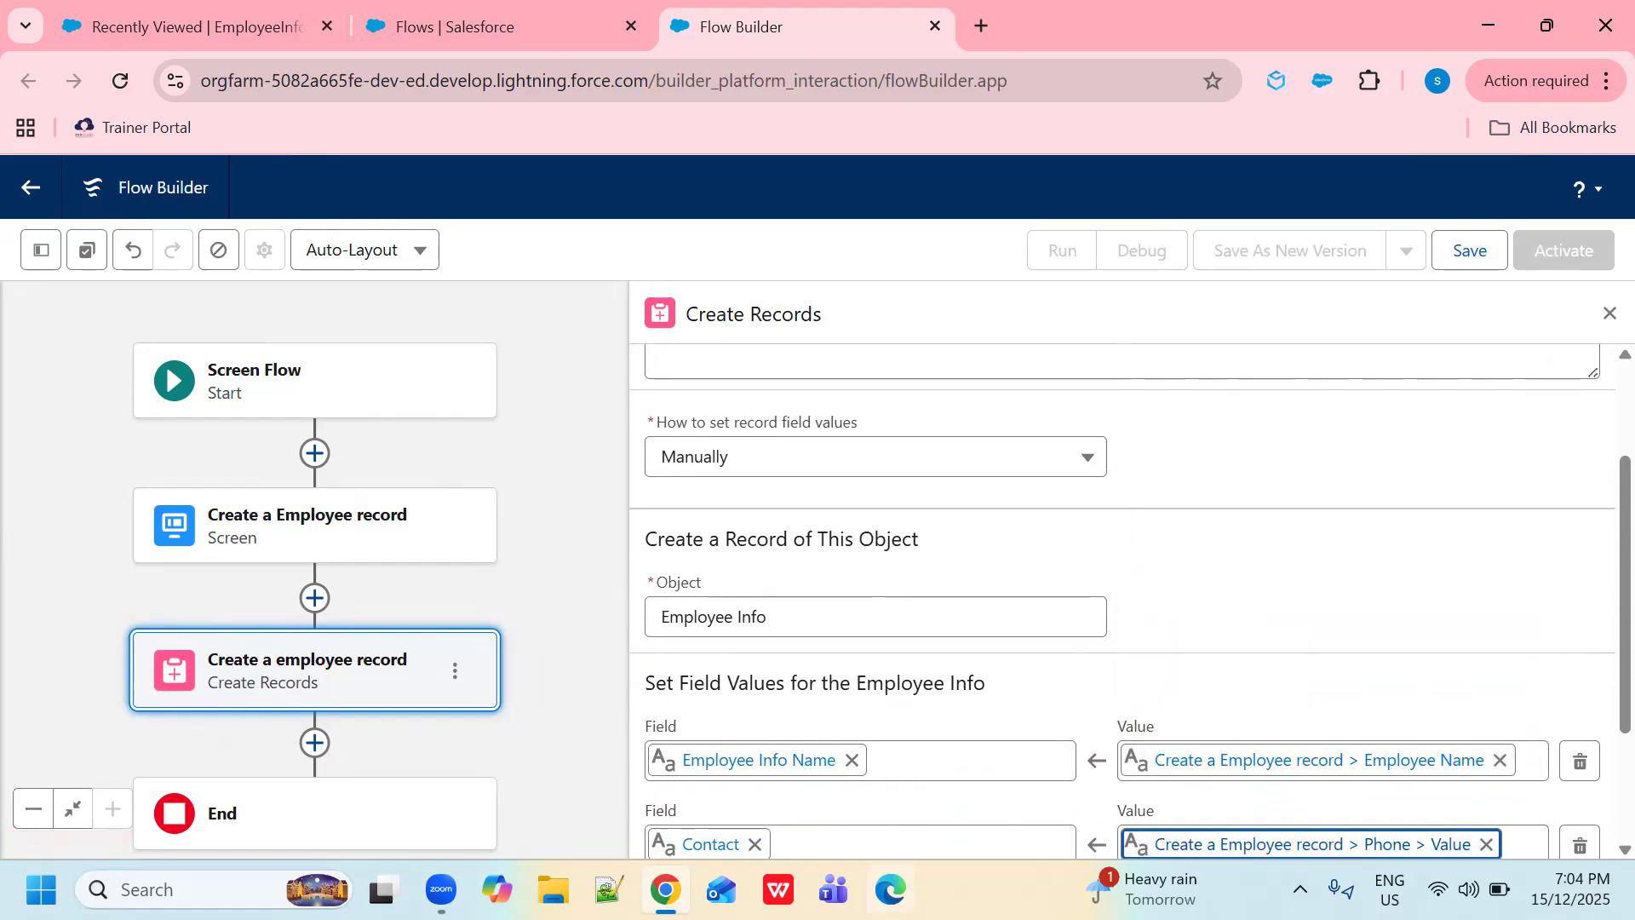
scroll(970, 679, down, 2)
- Add an Email field row set to the screen's Email value
click(748, 714)
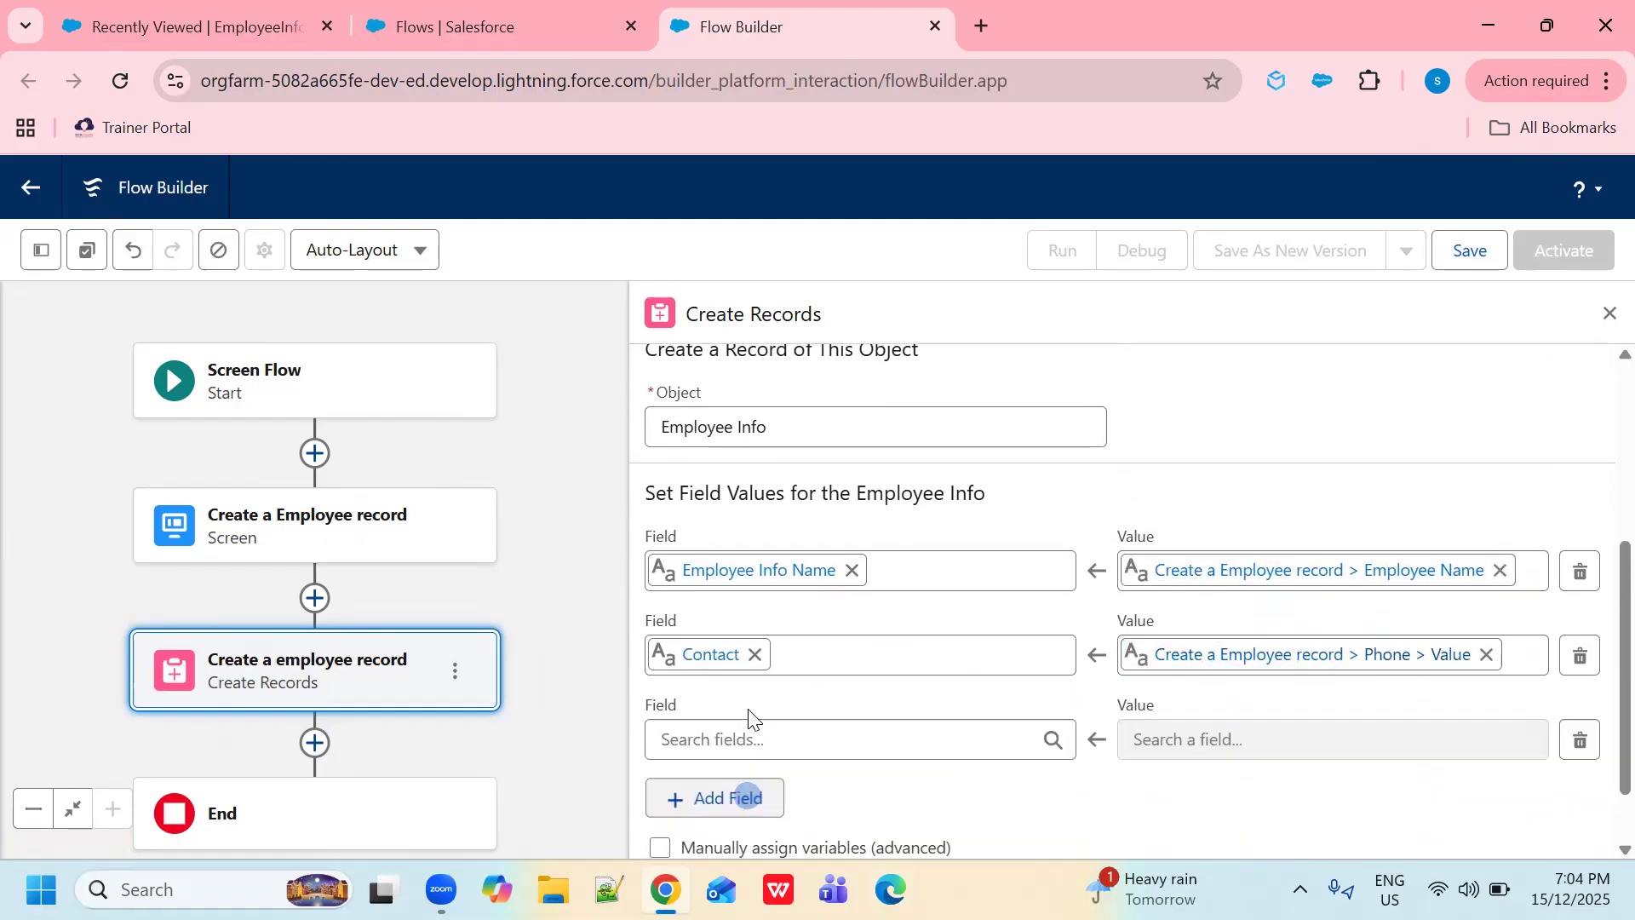
click(819, 724)
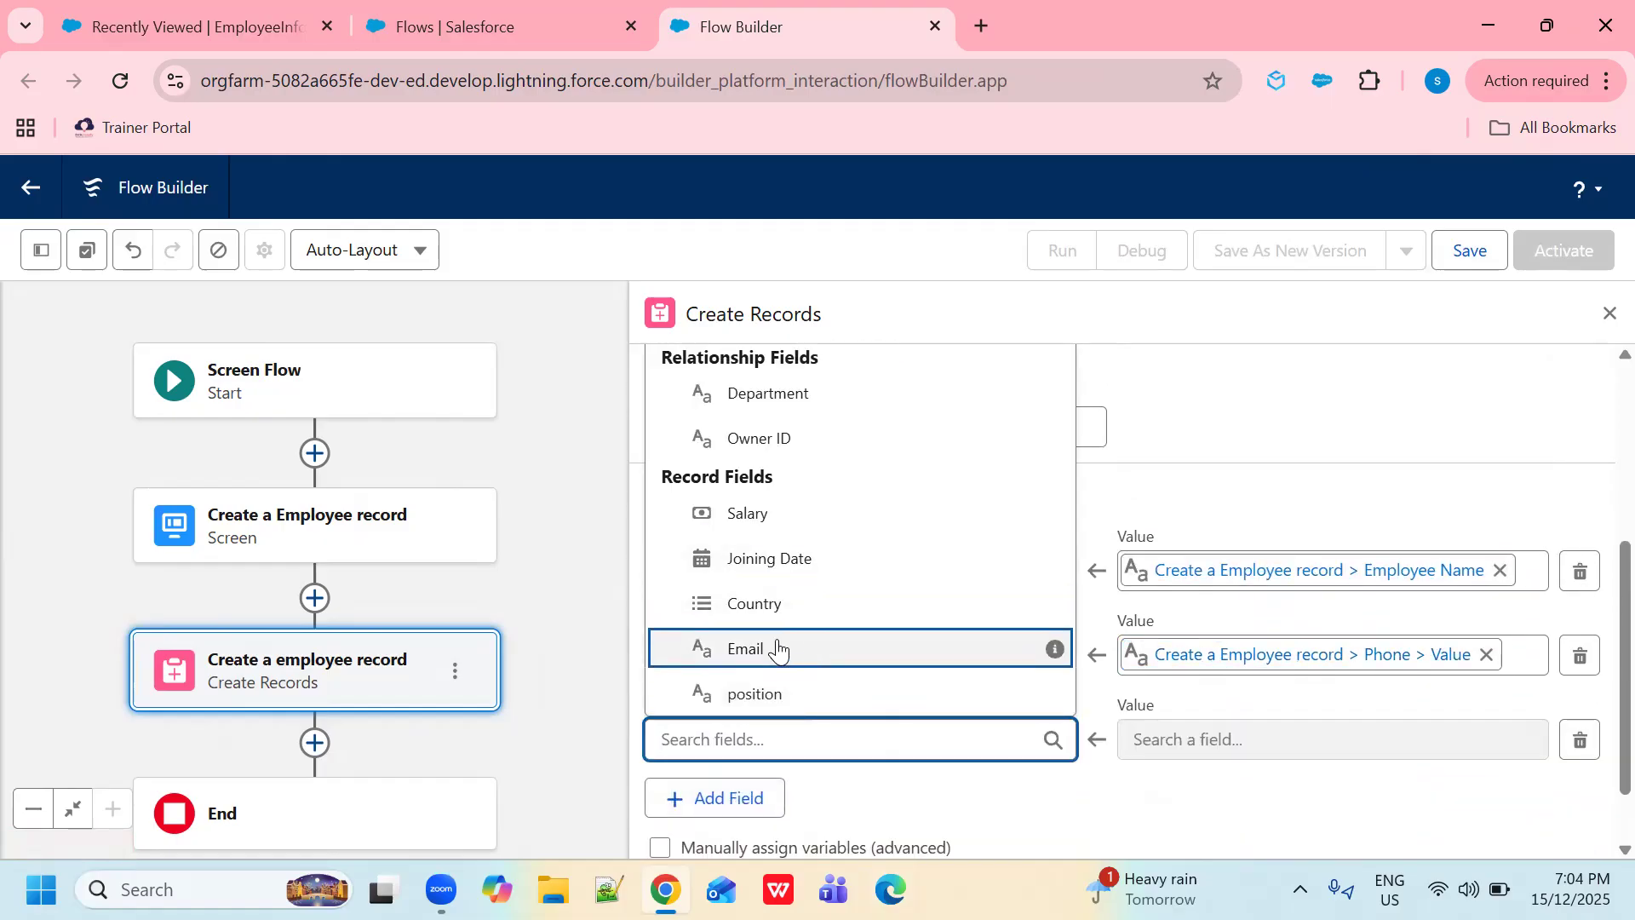
click(777, 649)
click(1397, 739)
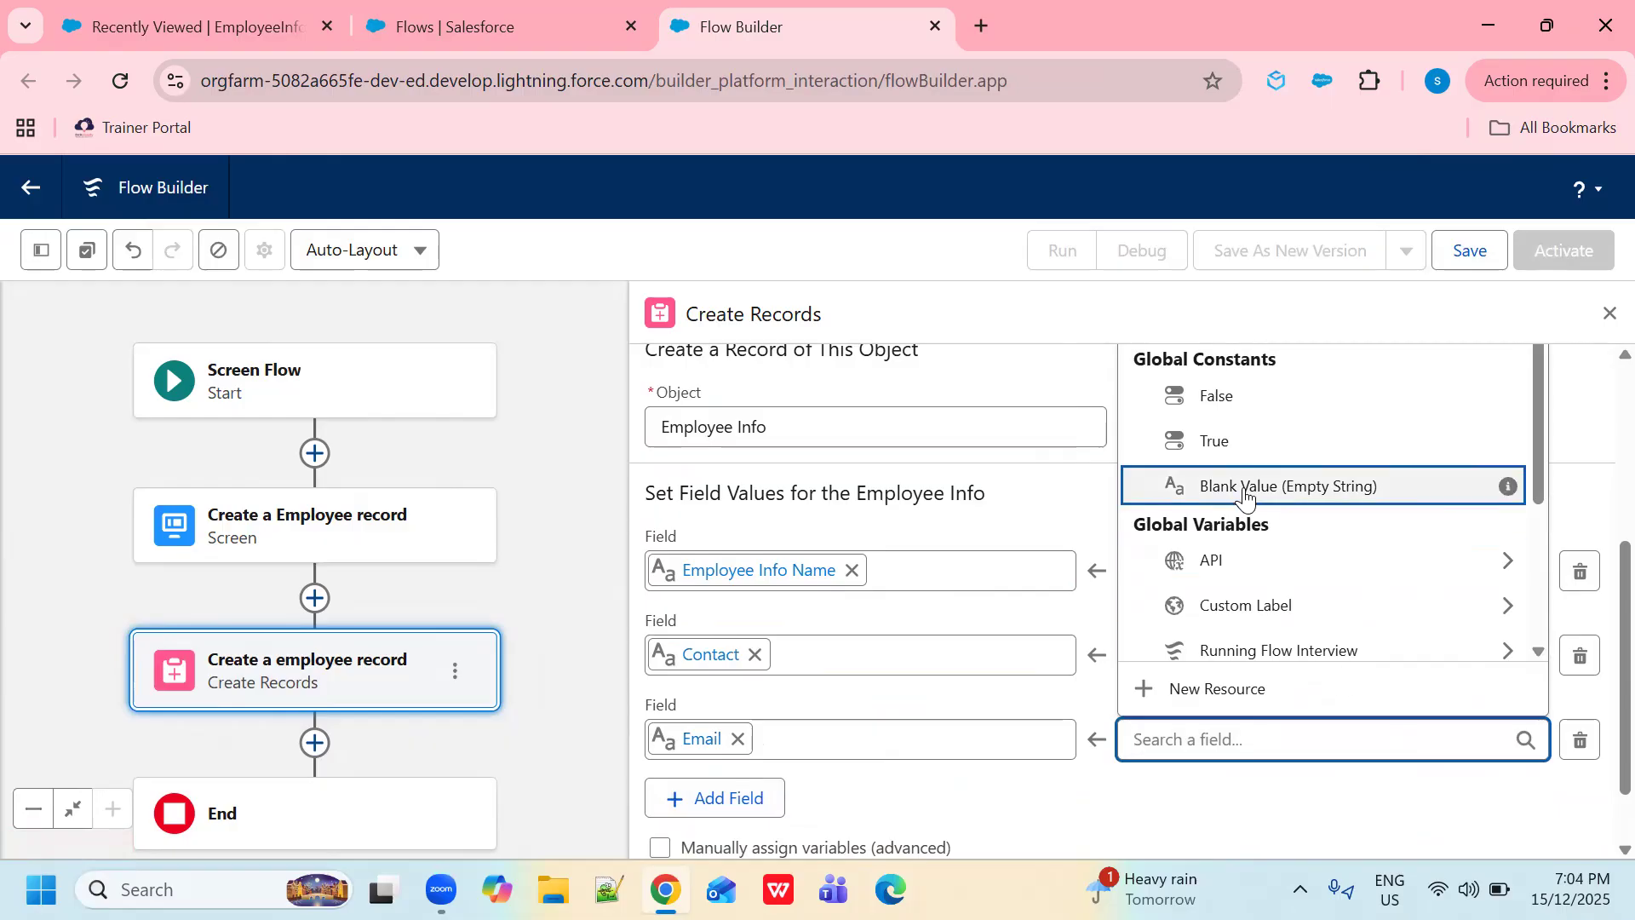
scroll(1244, 496, up, 5)
click(1248, 573)
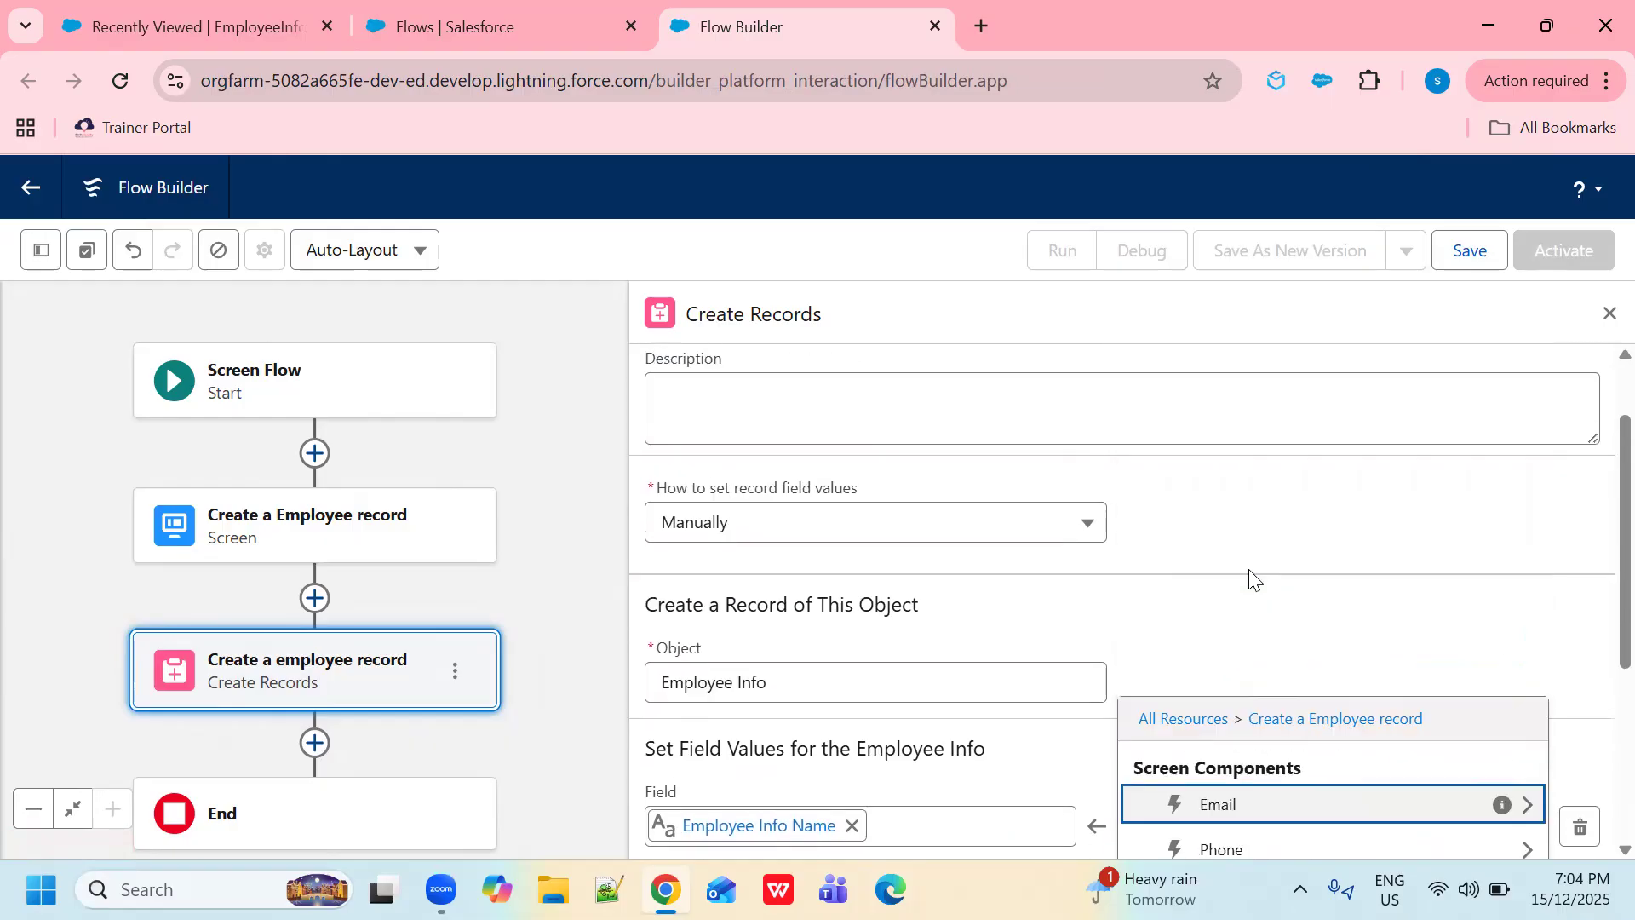
click(1248, 808)
scroll(1328, 766, down, 3)
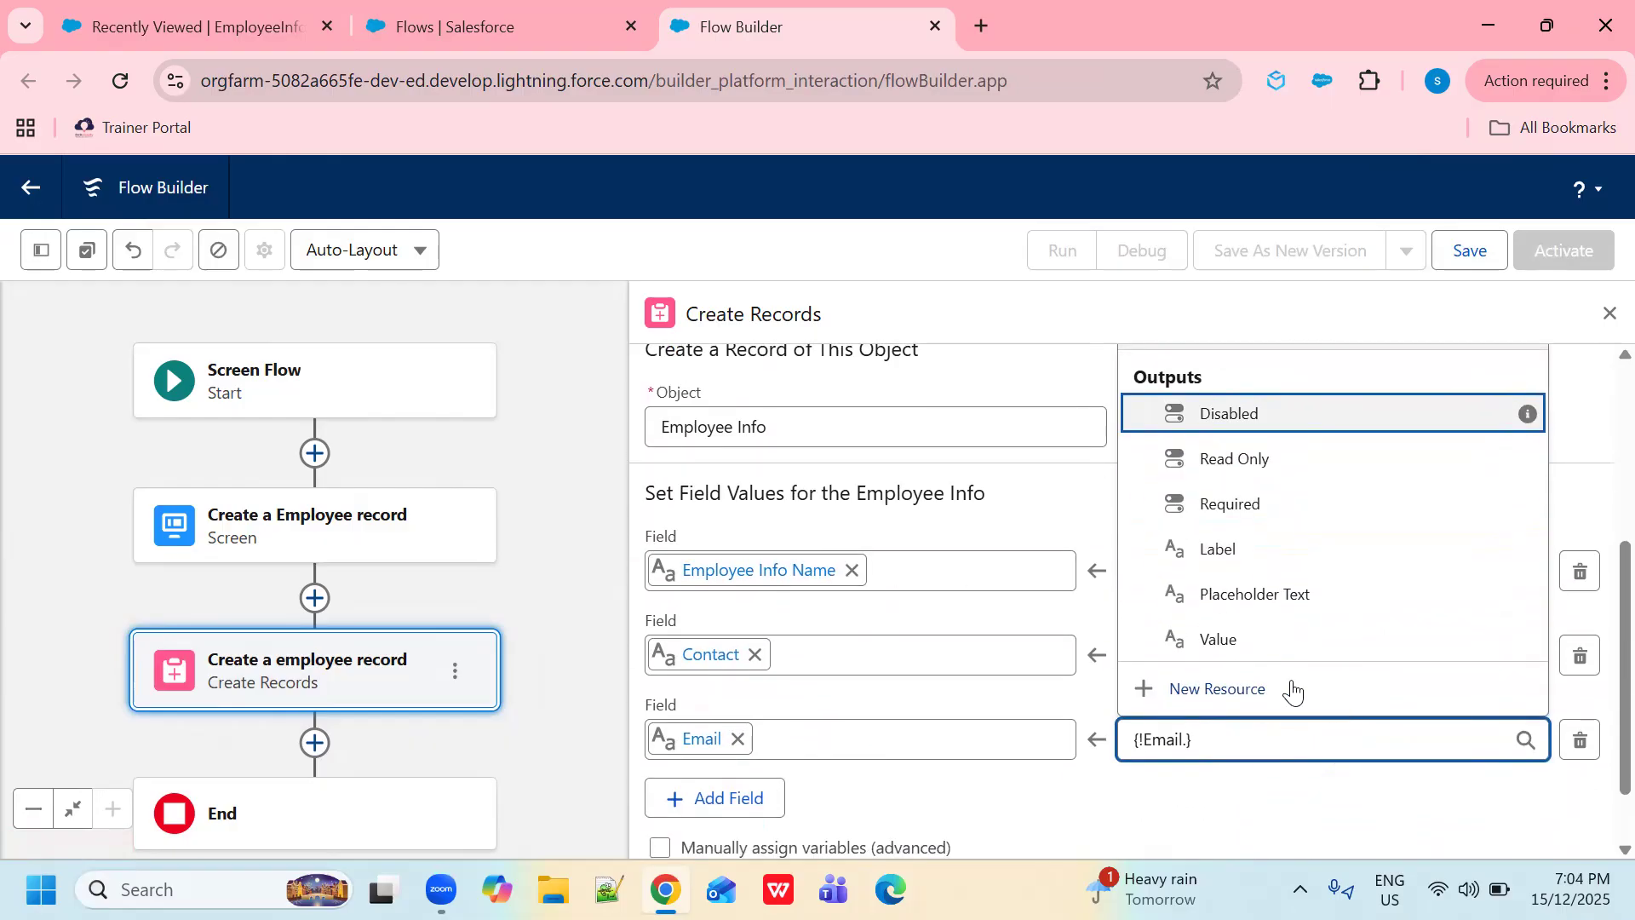
click(1222, 645)
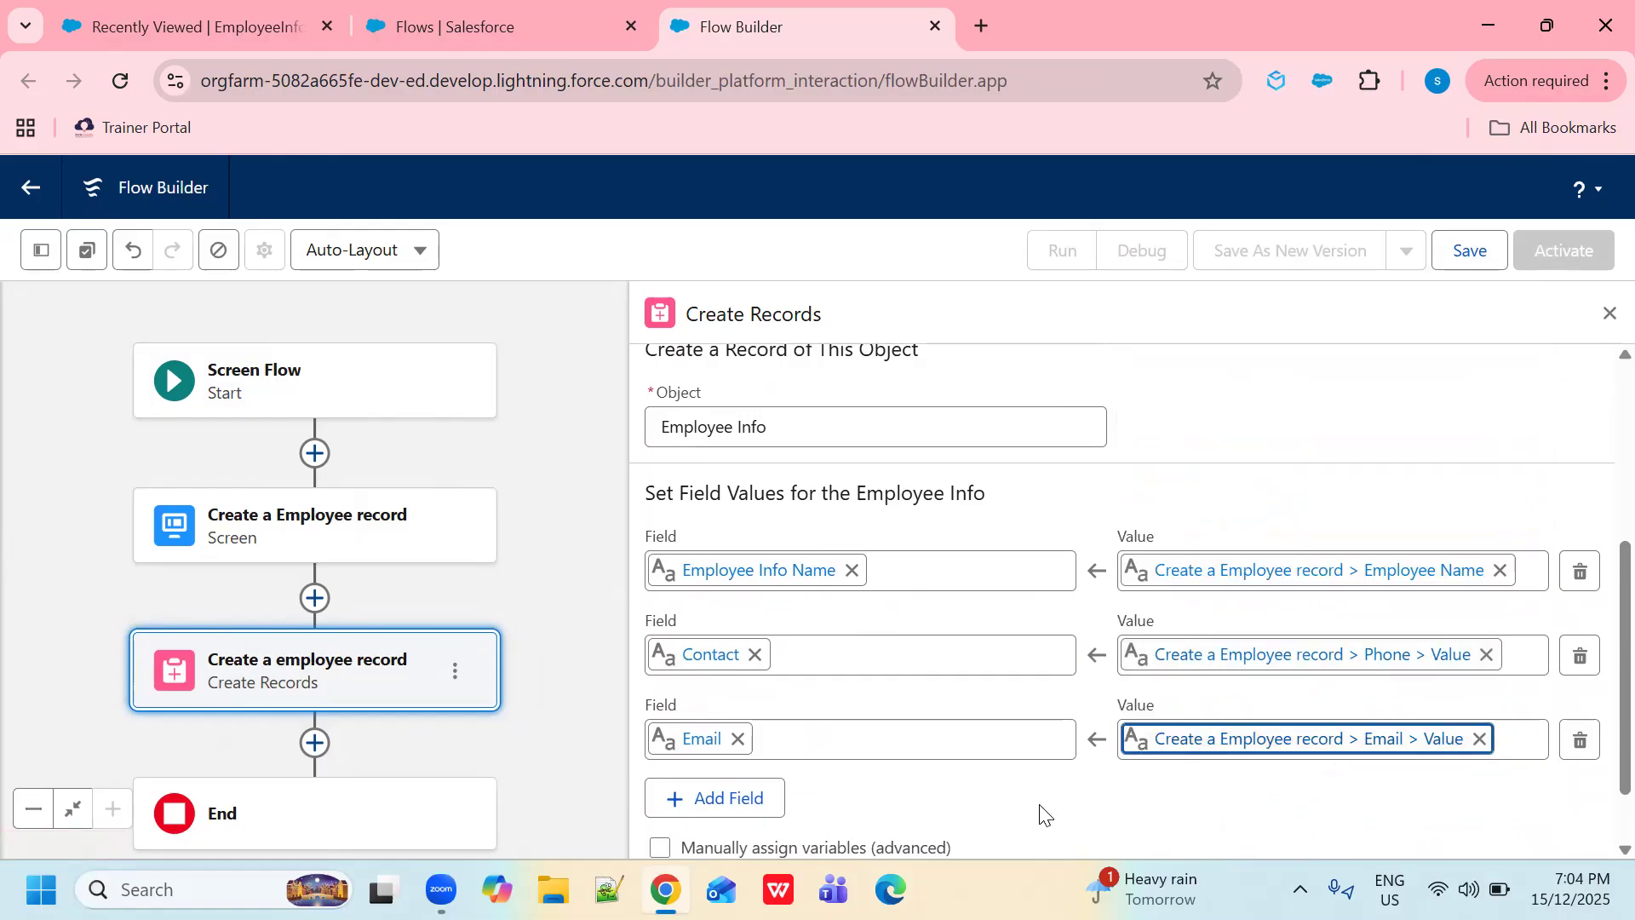
scroll(1043, 702, down, 1)
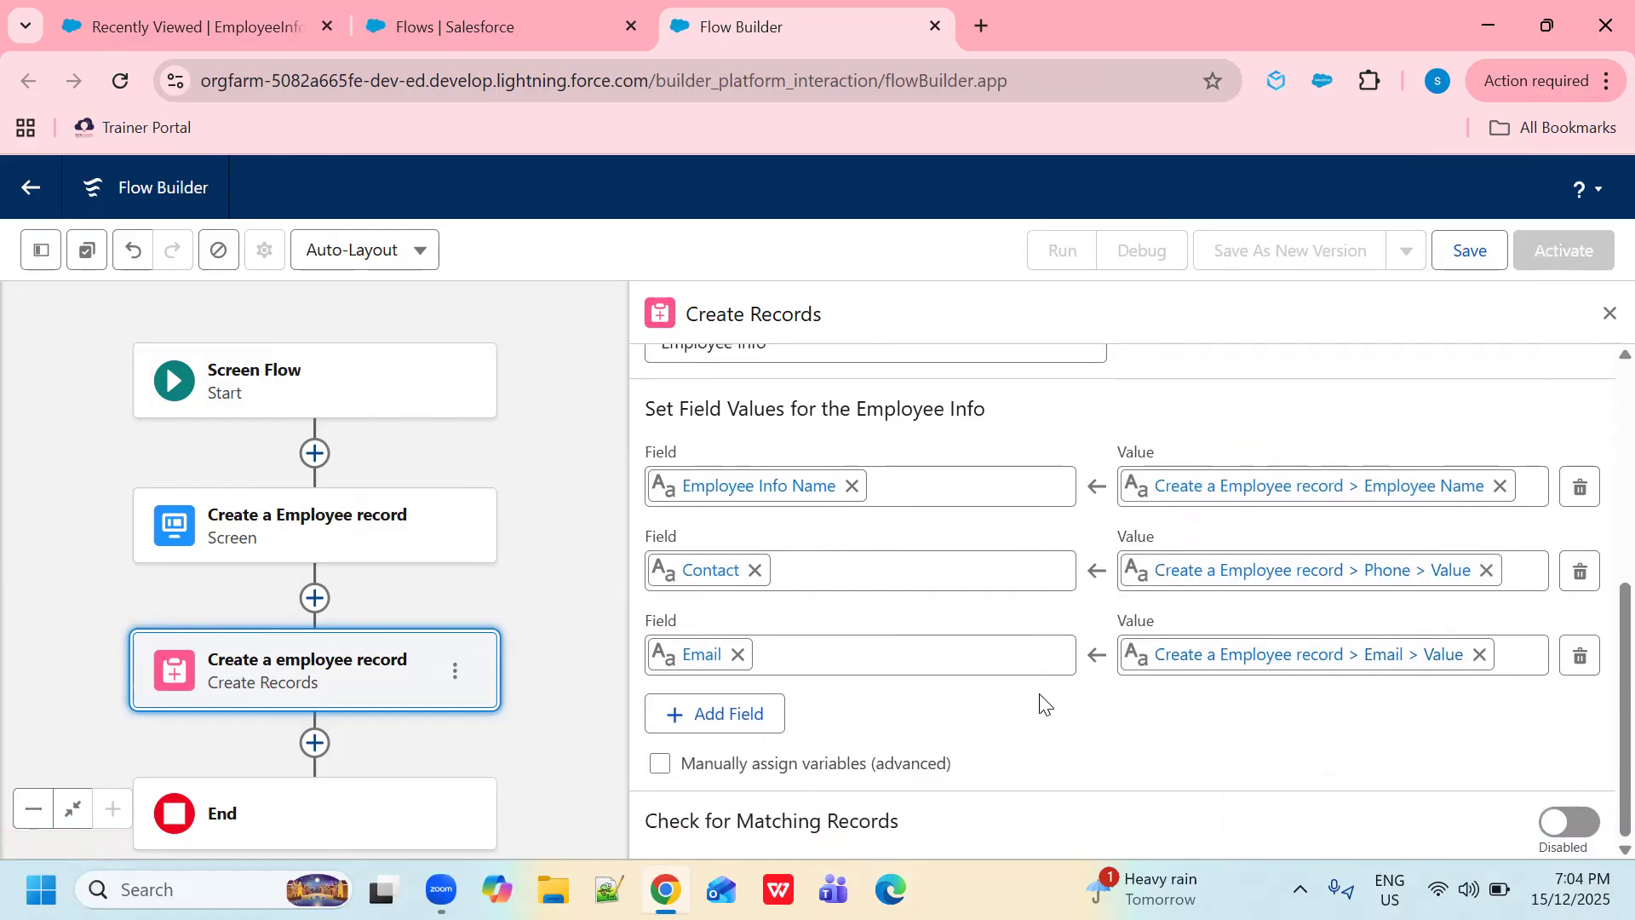
scroll(1373, 687, up, 5)
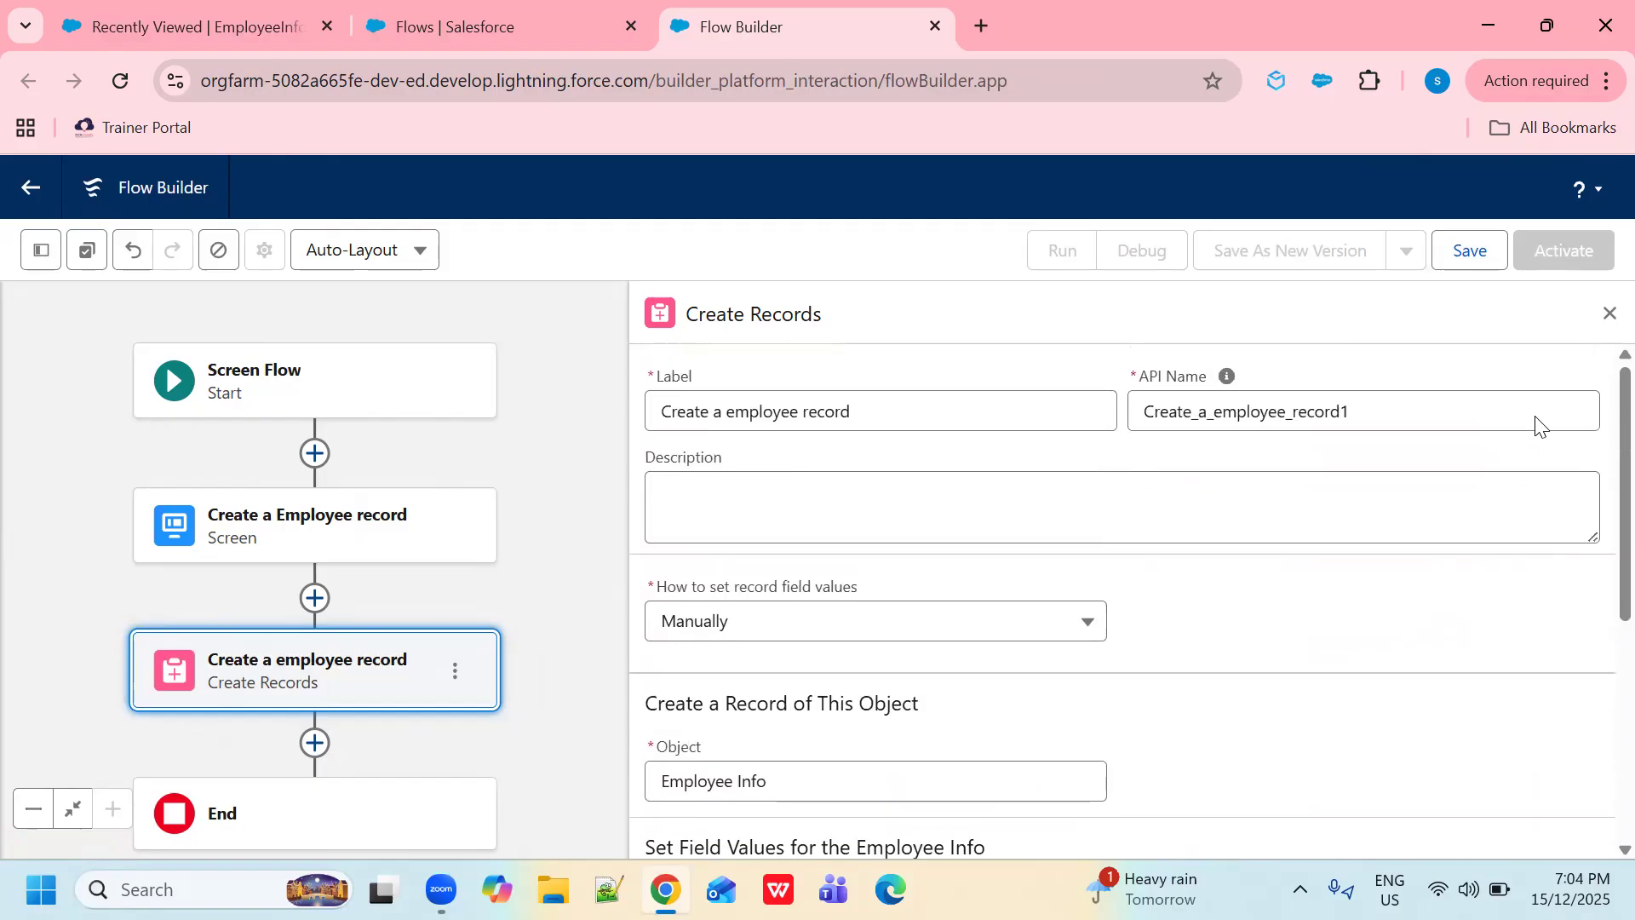
- Save the flow with label 'Flow to create a employee record' and an auto-filled API name
click(1471, 263)
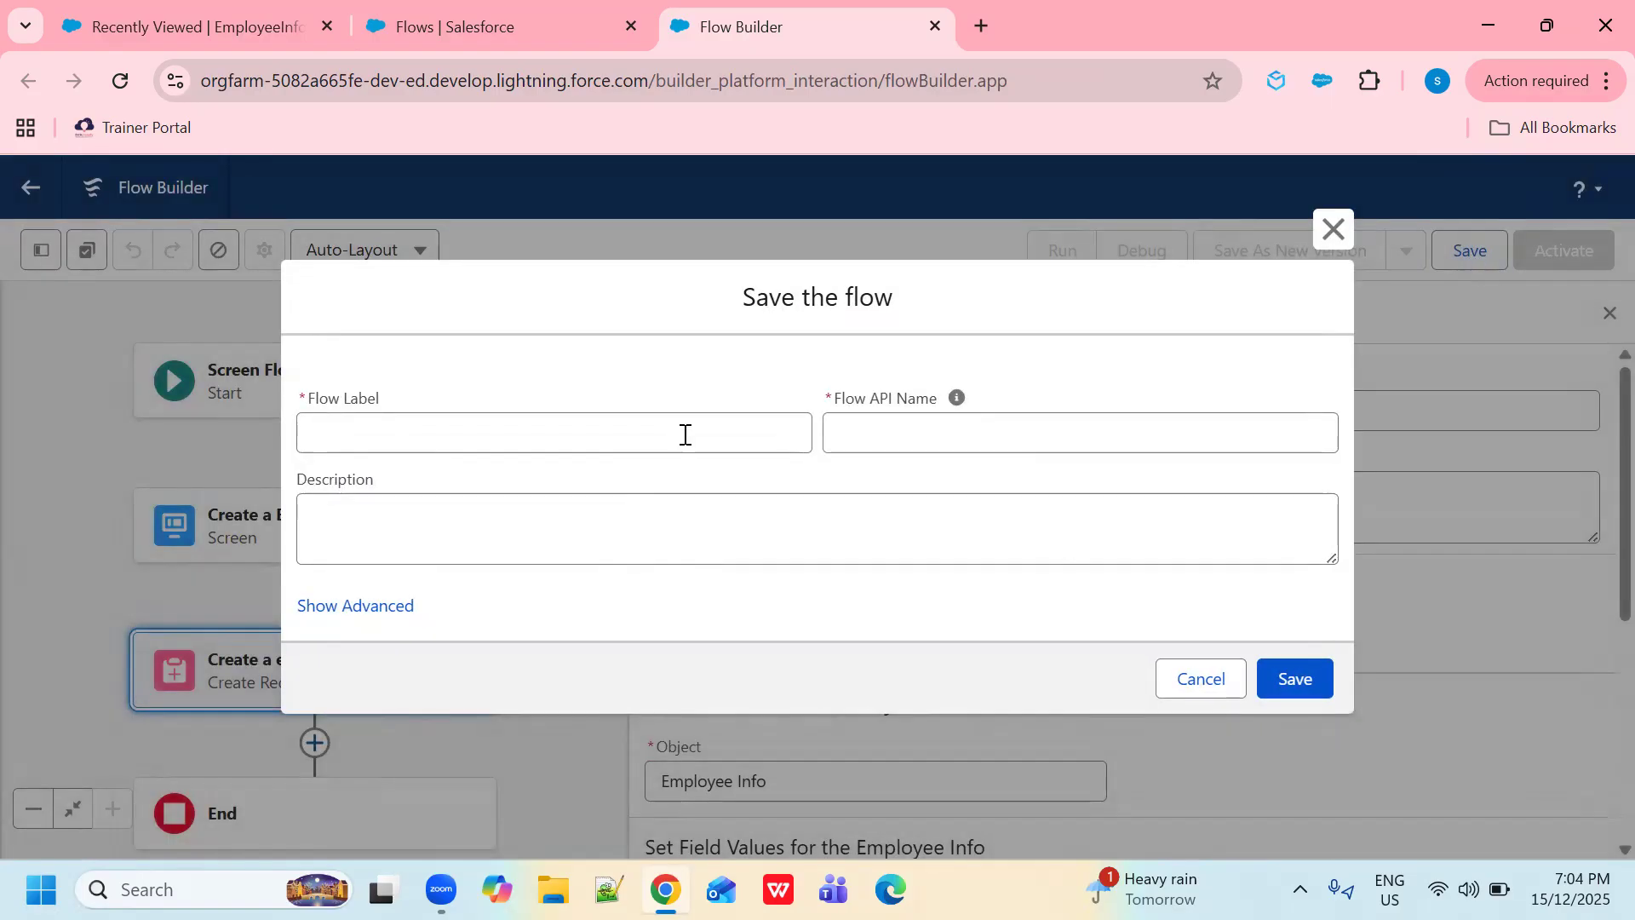
click(684, 434)
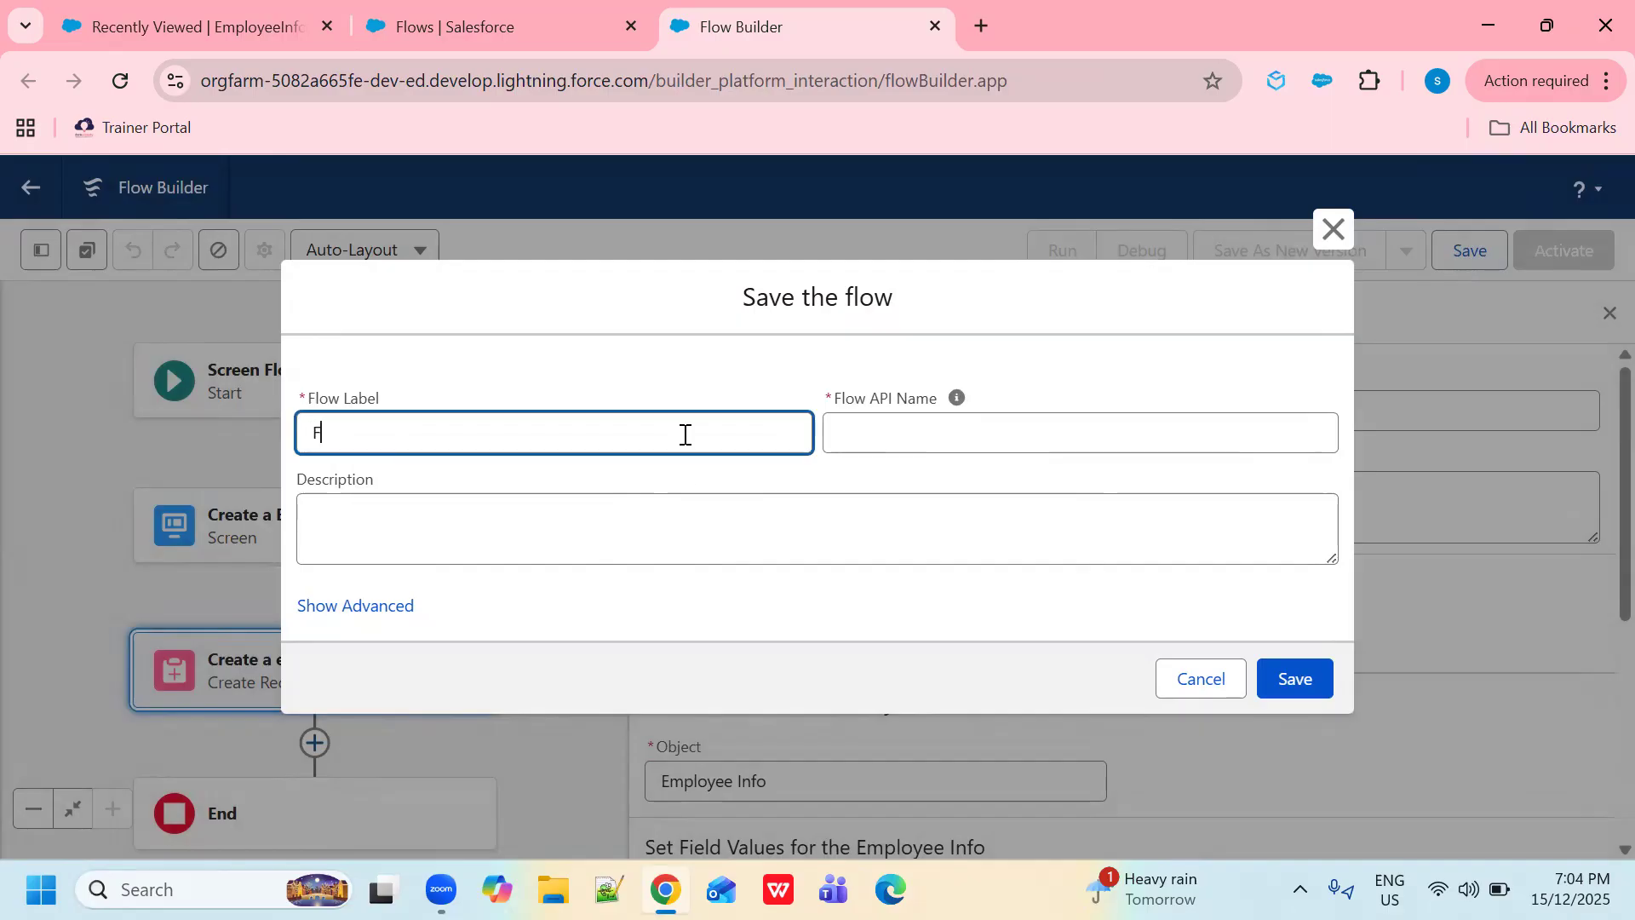
text(Flow to cretea)
key(BackSpace)
key(BackSpace)
key(BackSpace)
text(ate a emplo)
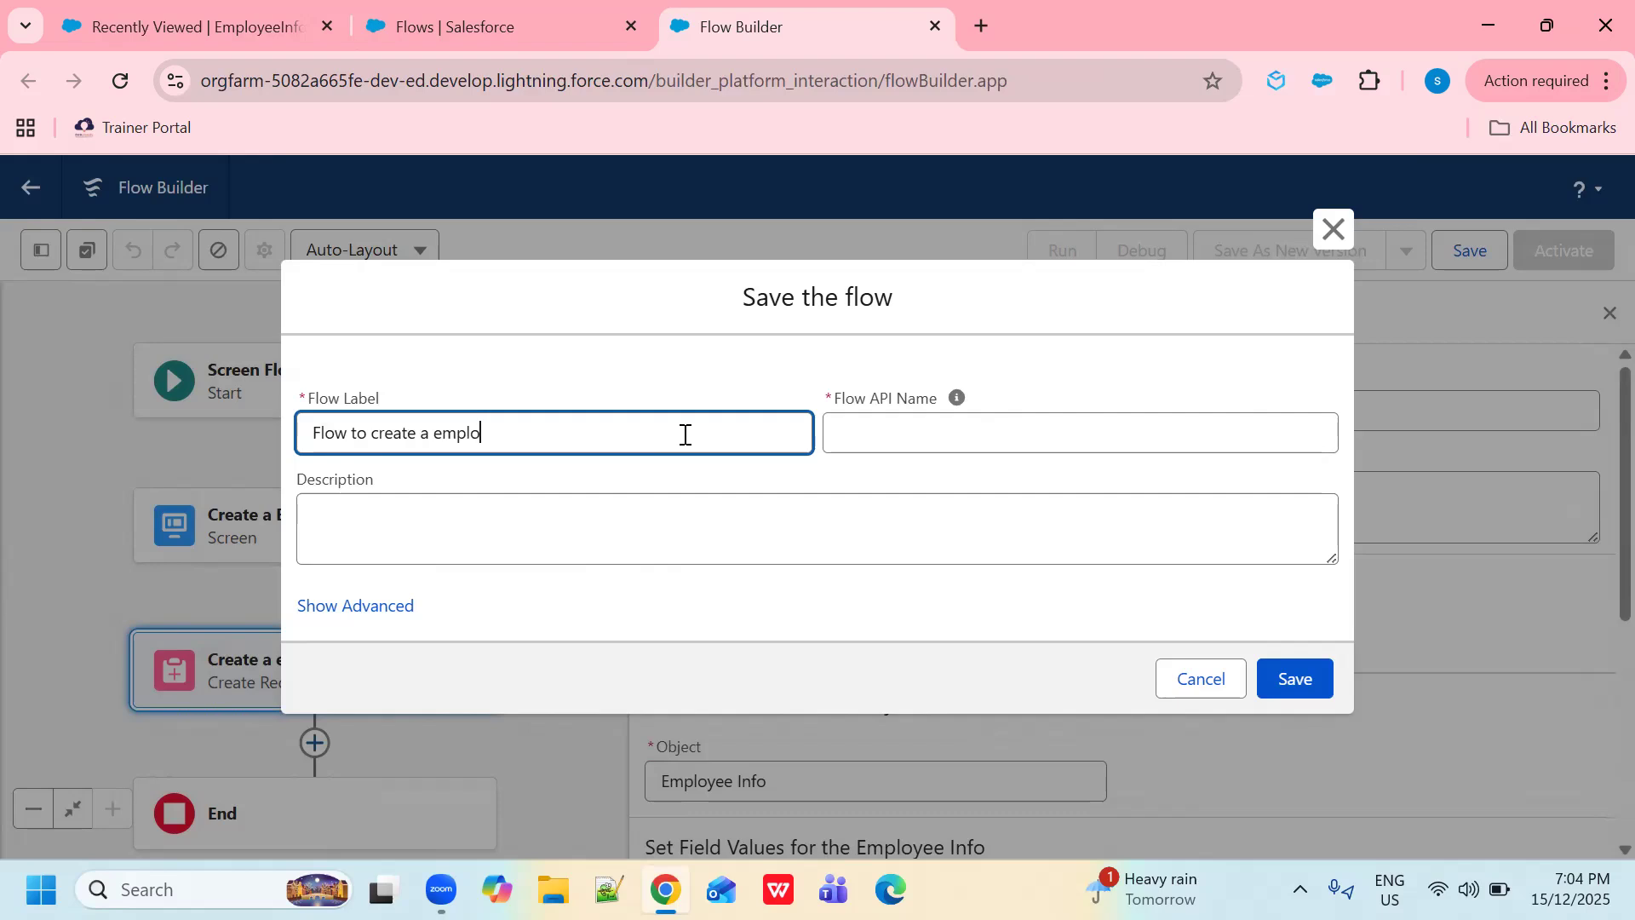
text(yee record)
click(839, 435)
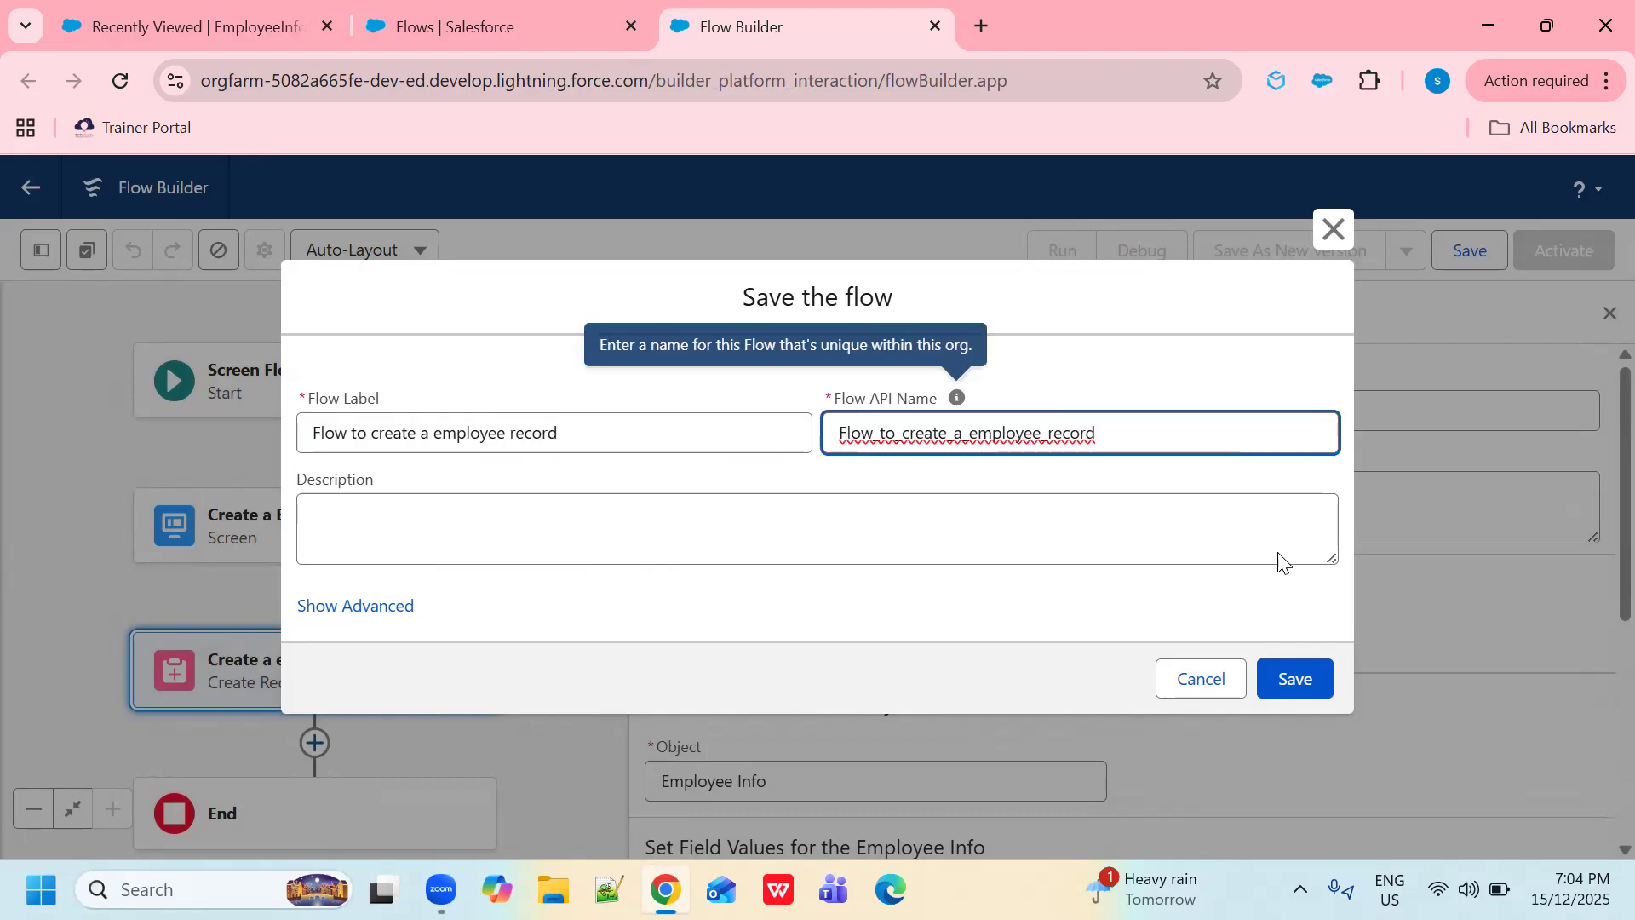
click(1291, 681)
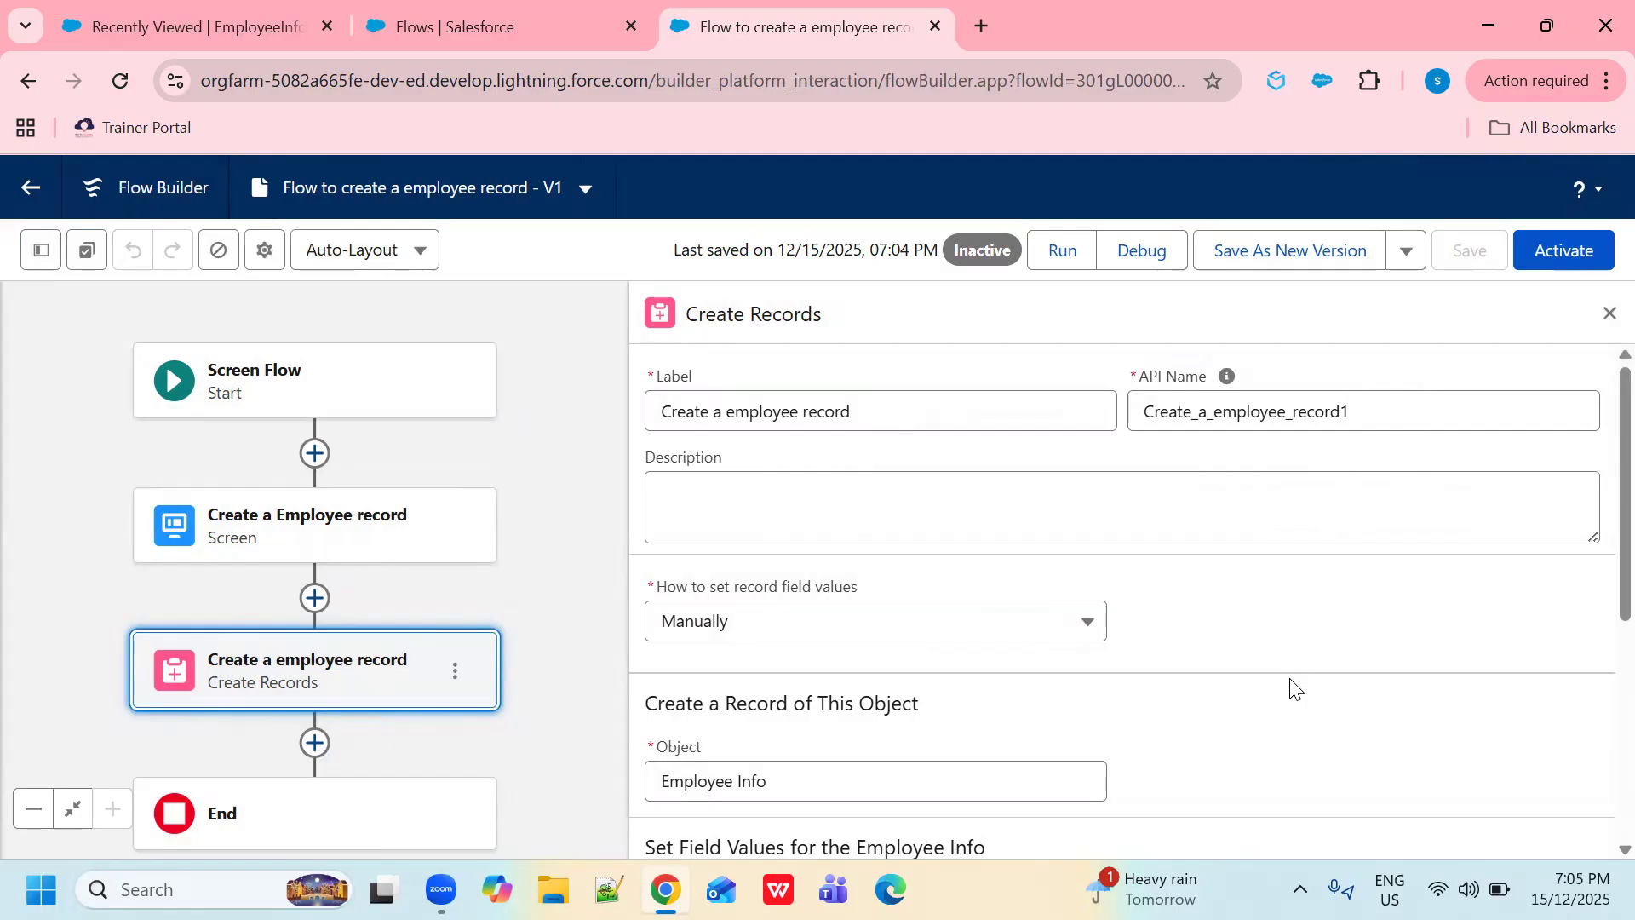
- Debug-run the flow with a test employee name, phone number and email until it finishes
click(1144, 256)
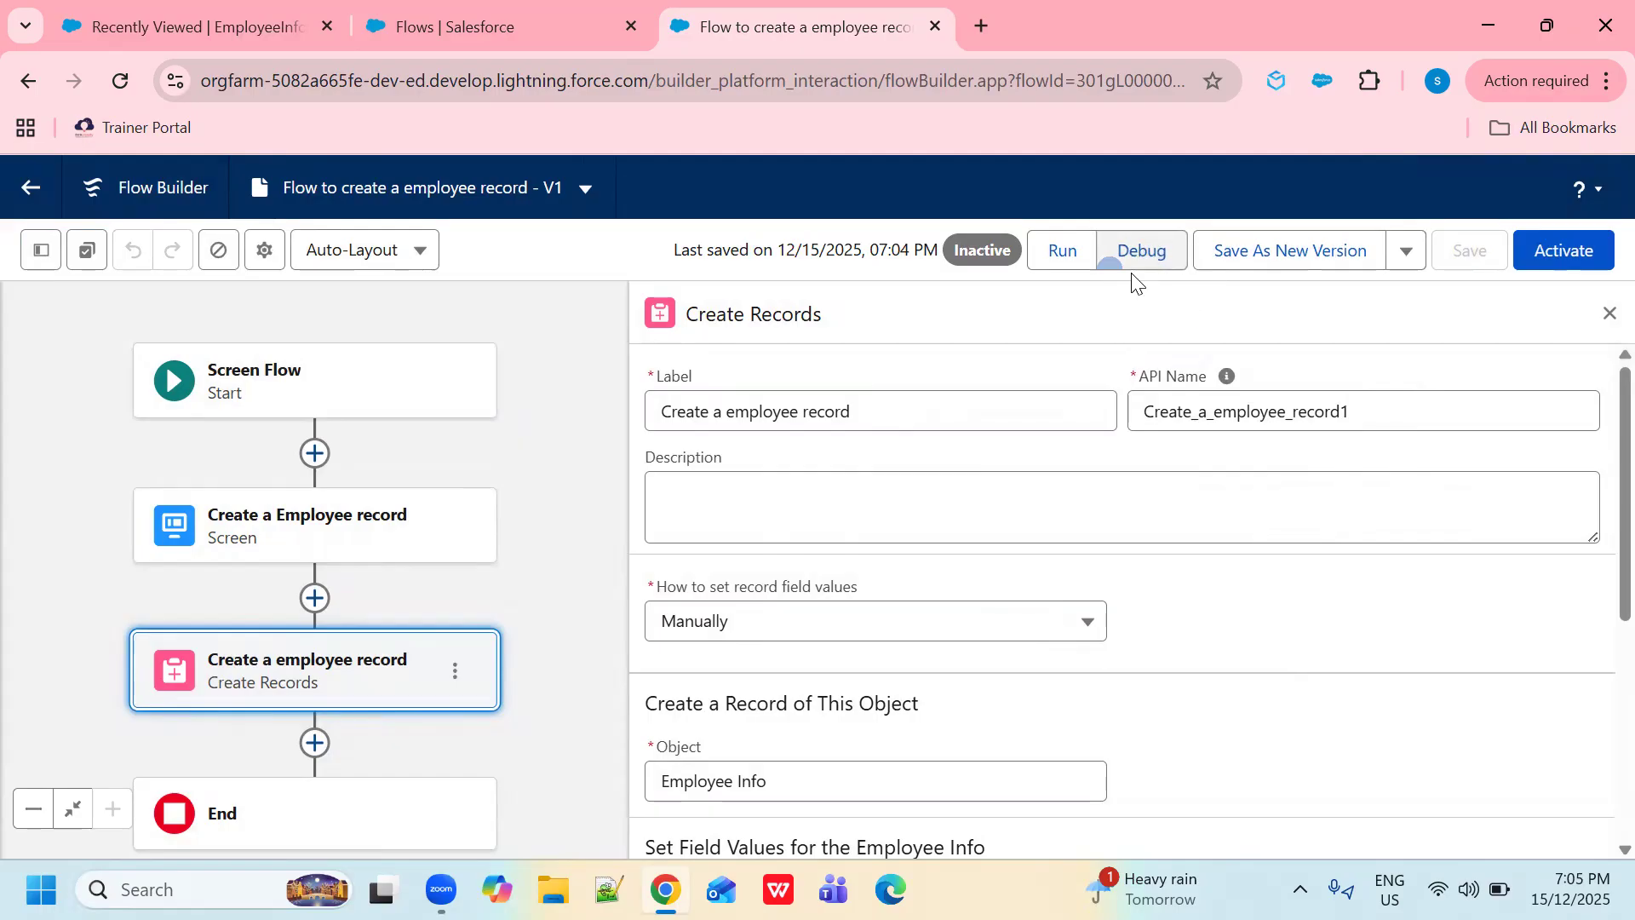
click(450, 824)
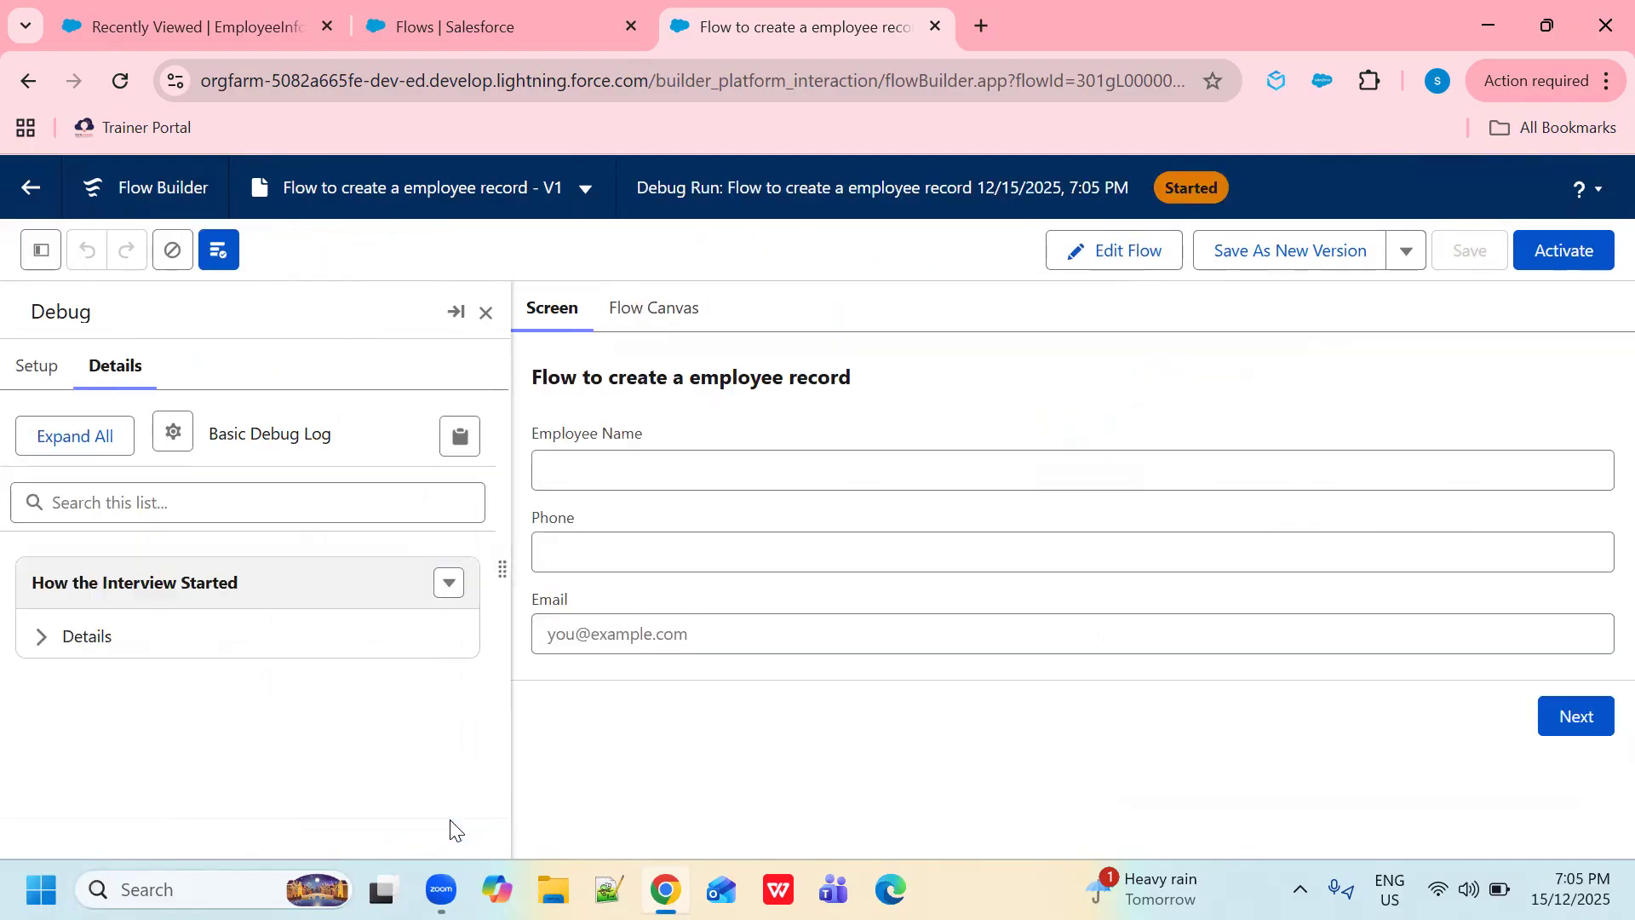
click(653, 463)
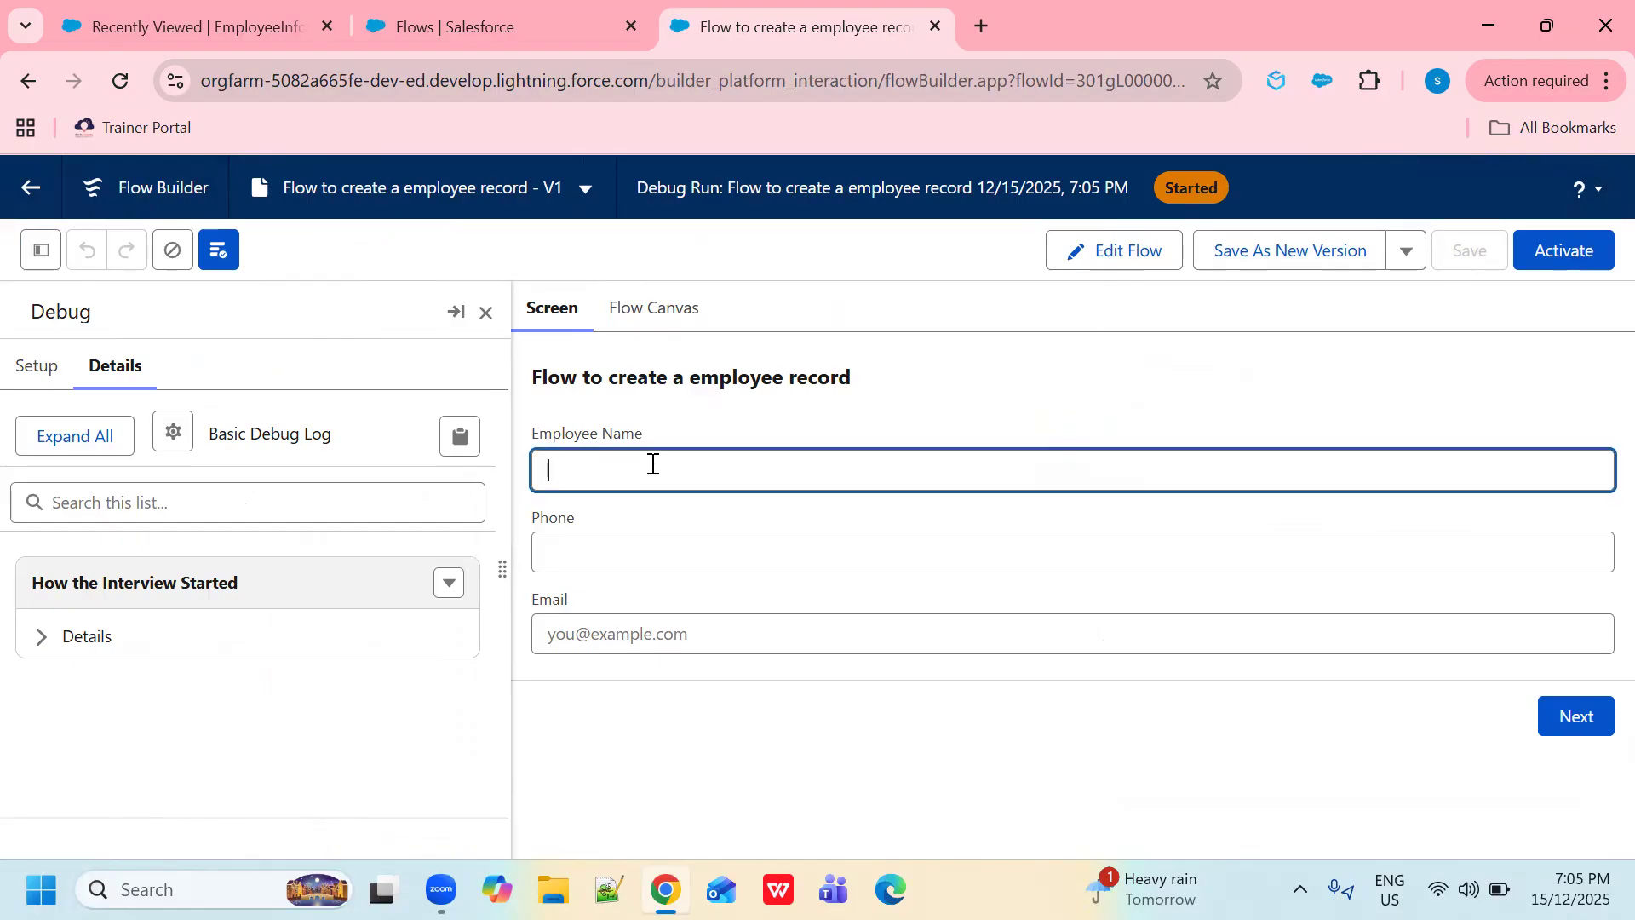
text(Flow employee)
click(643, 561)
text(34456768)
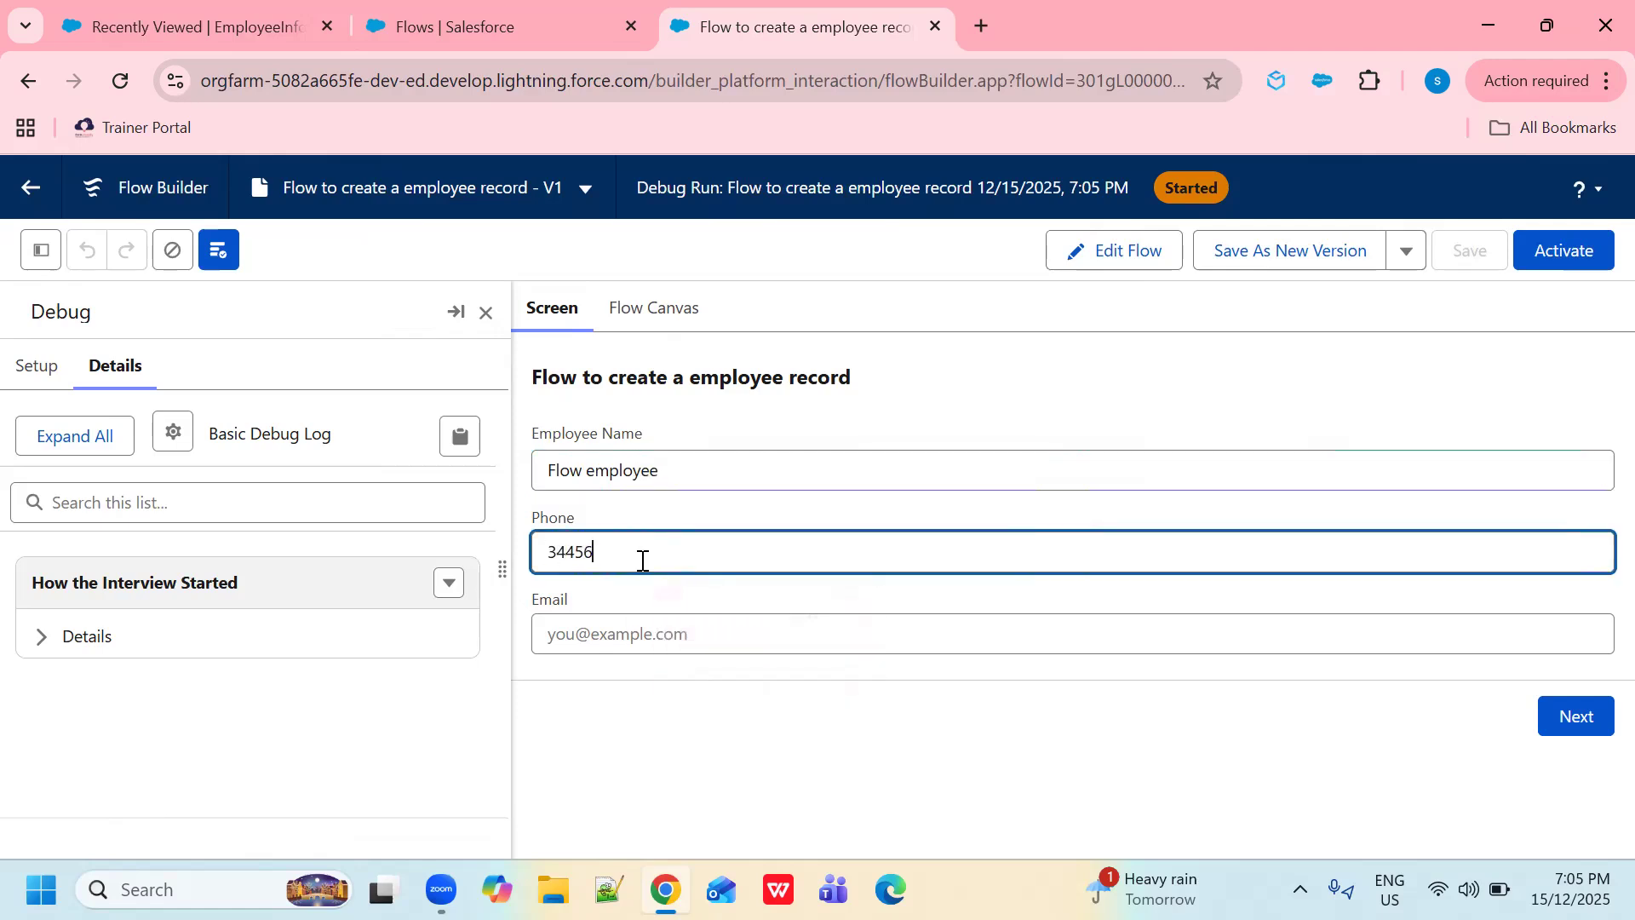
click(670, 635)
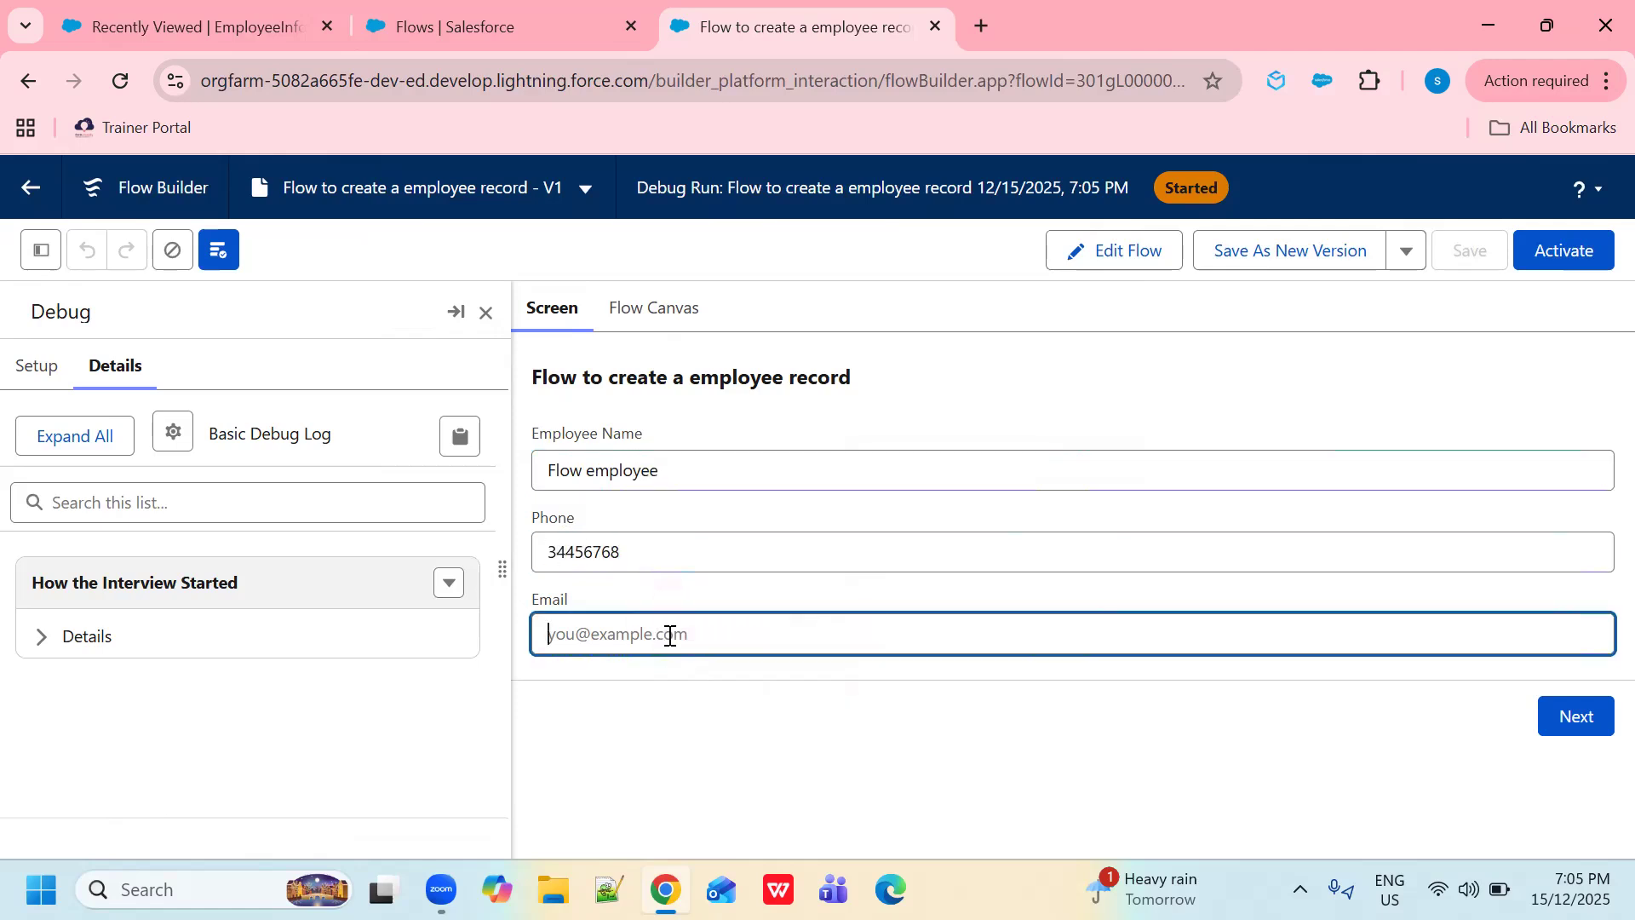
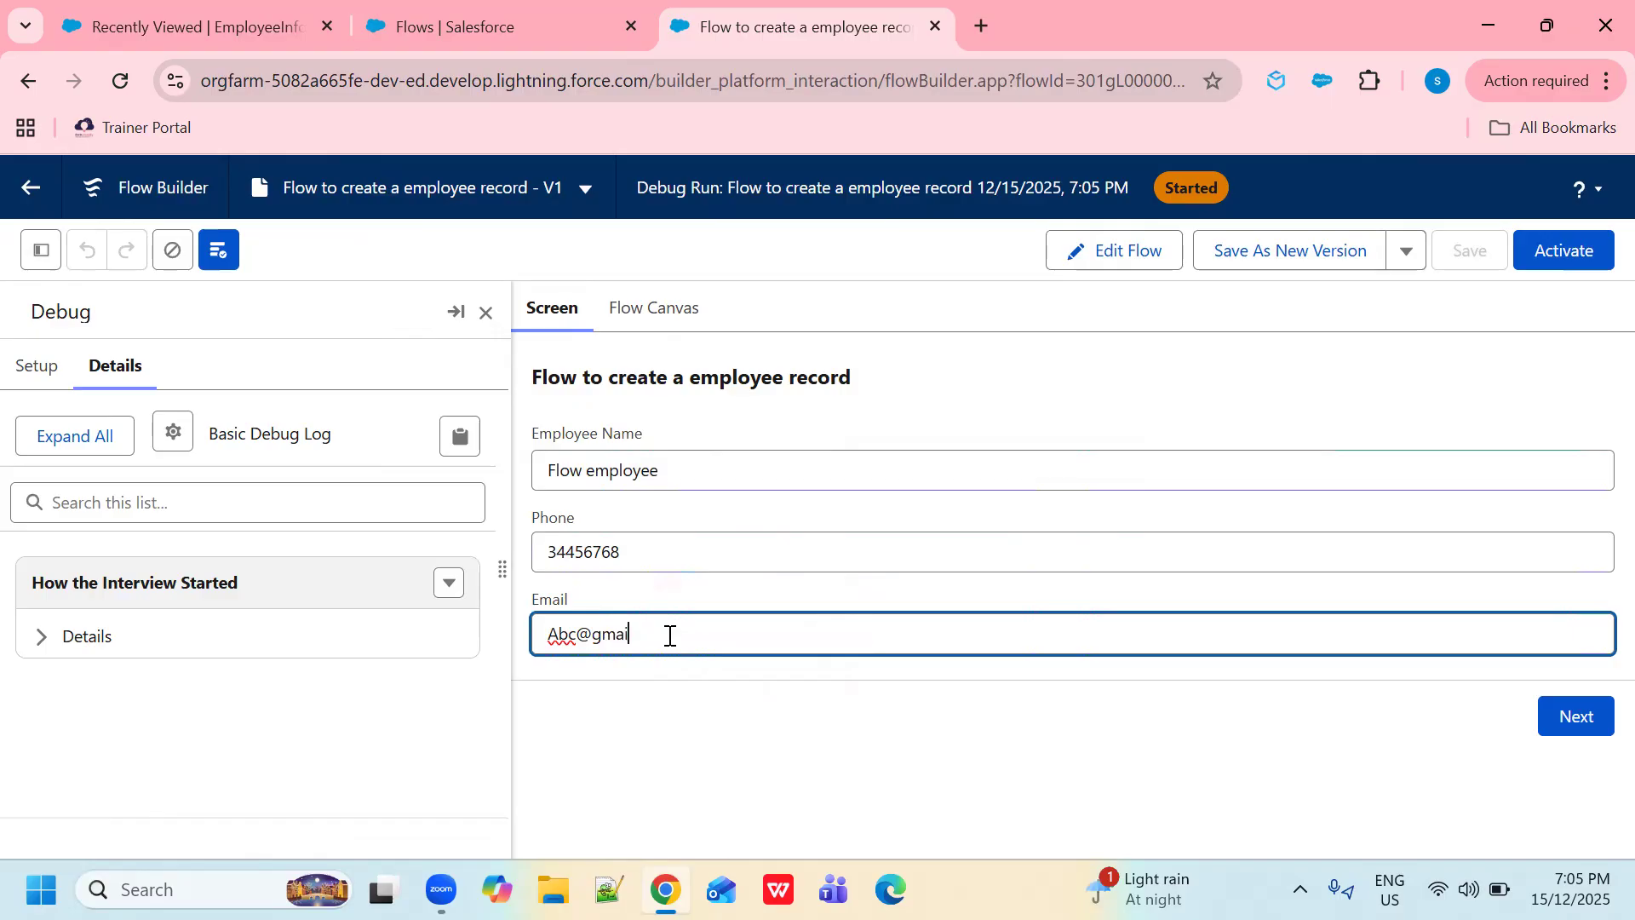
click(1563, 725)
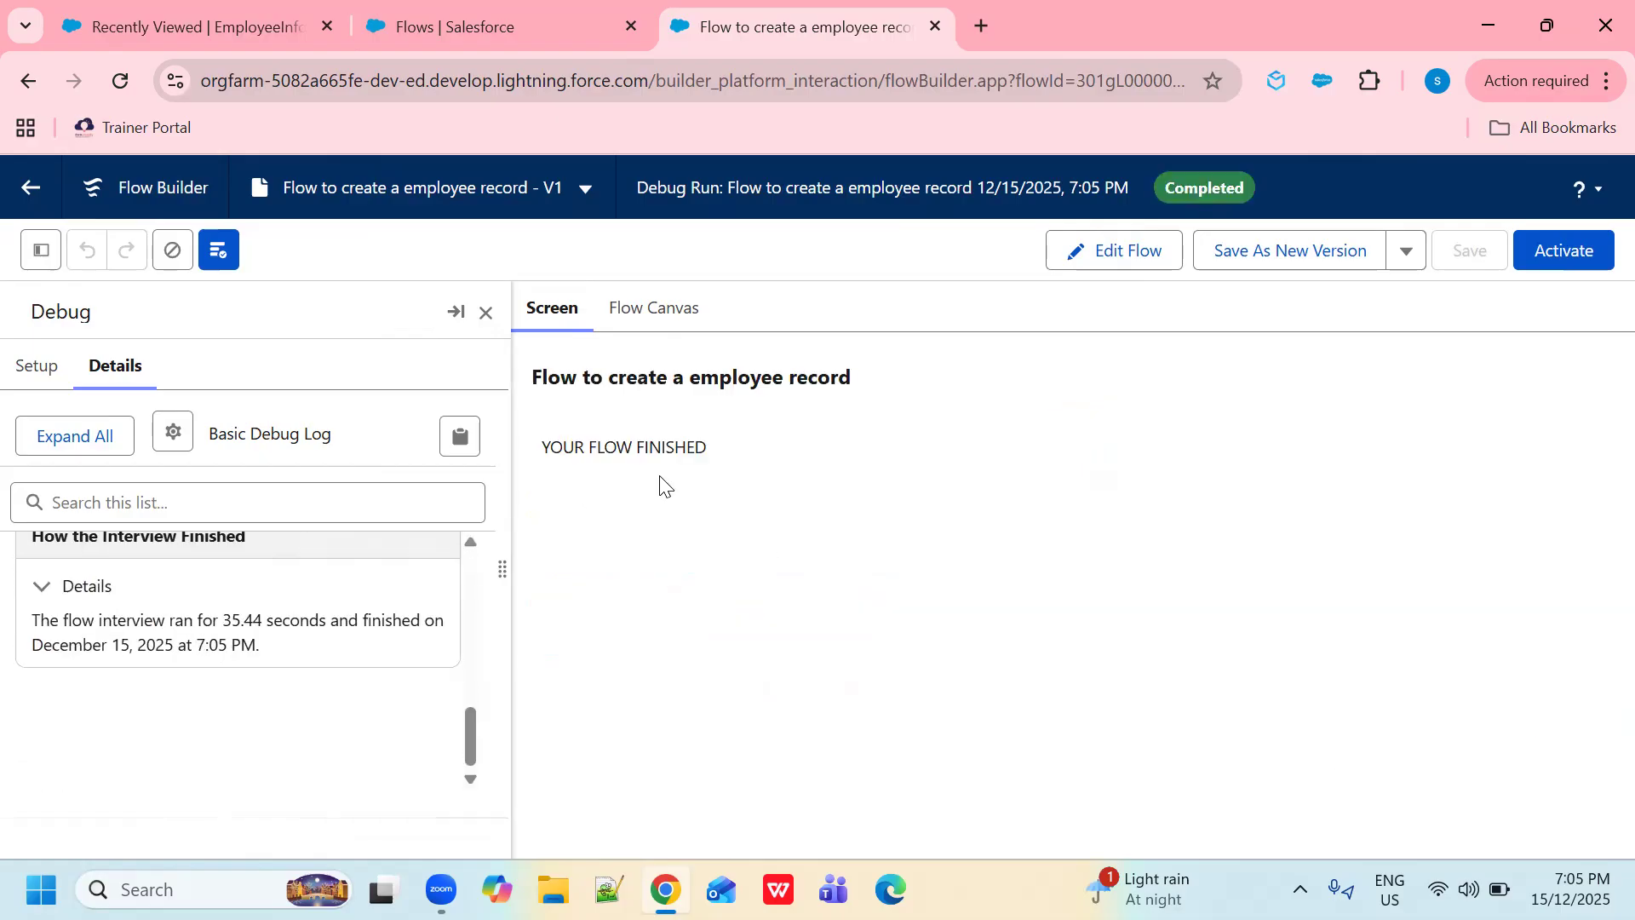
click(230, 29)
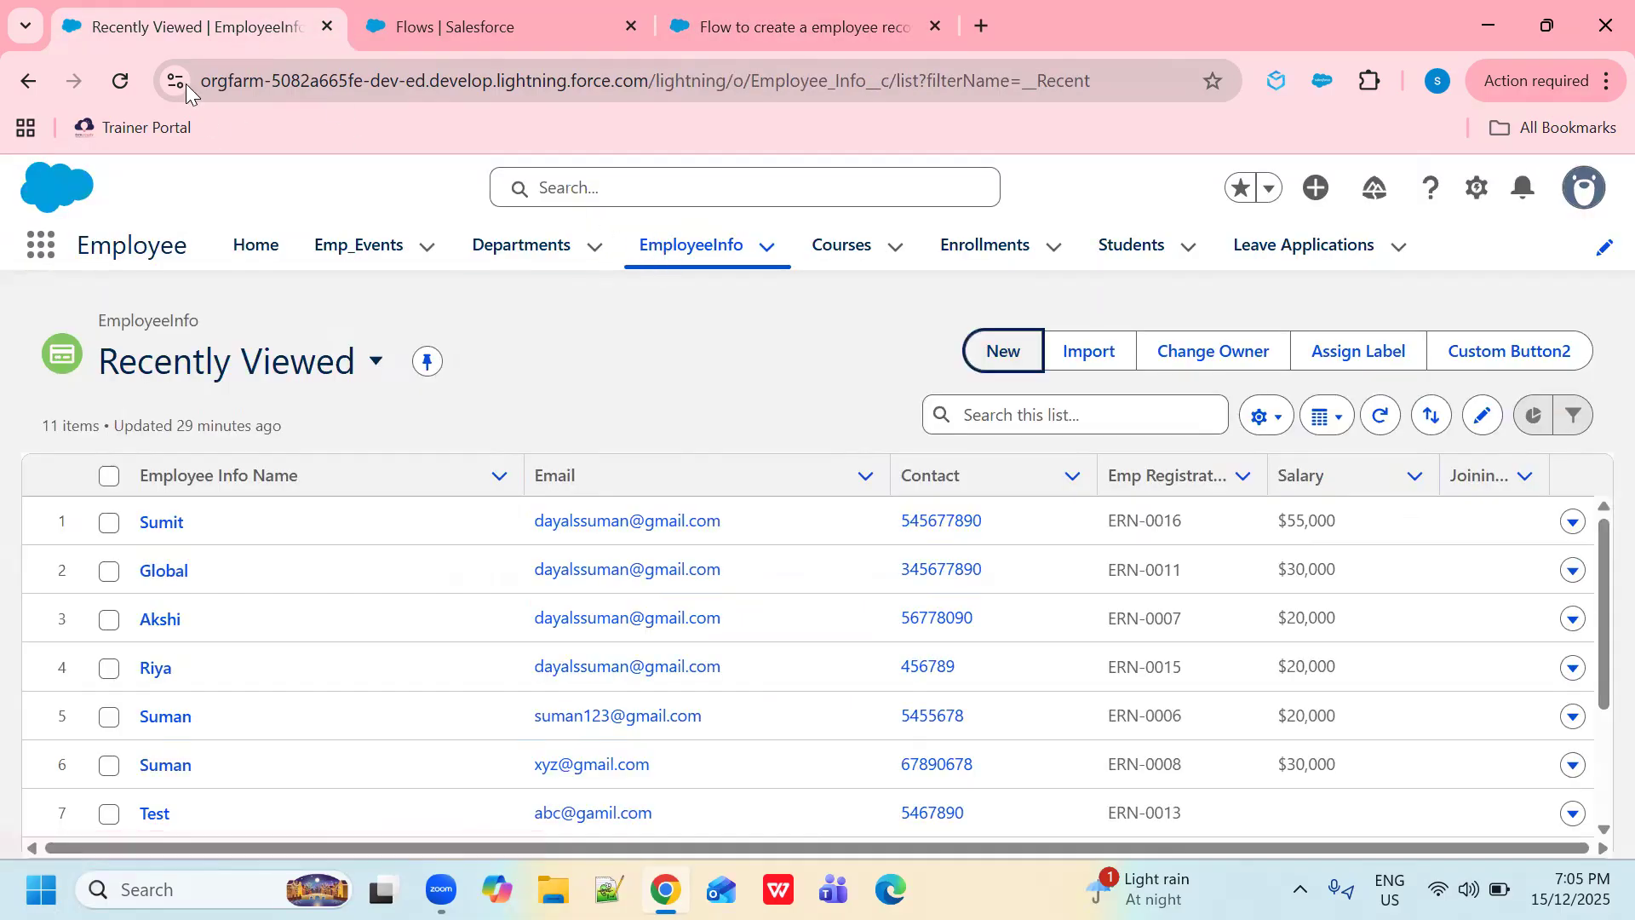
click(119, 81)
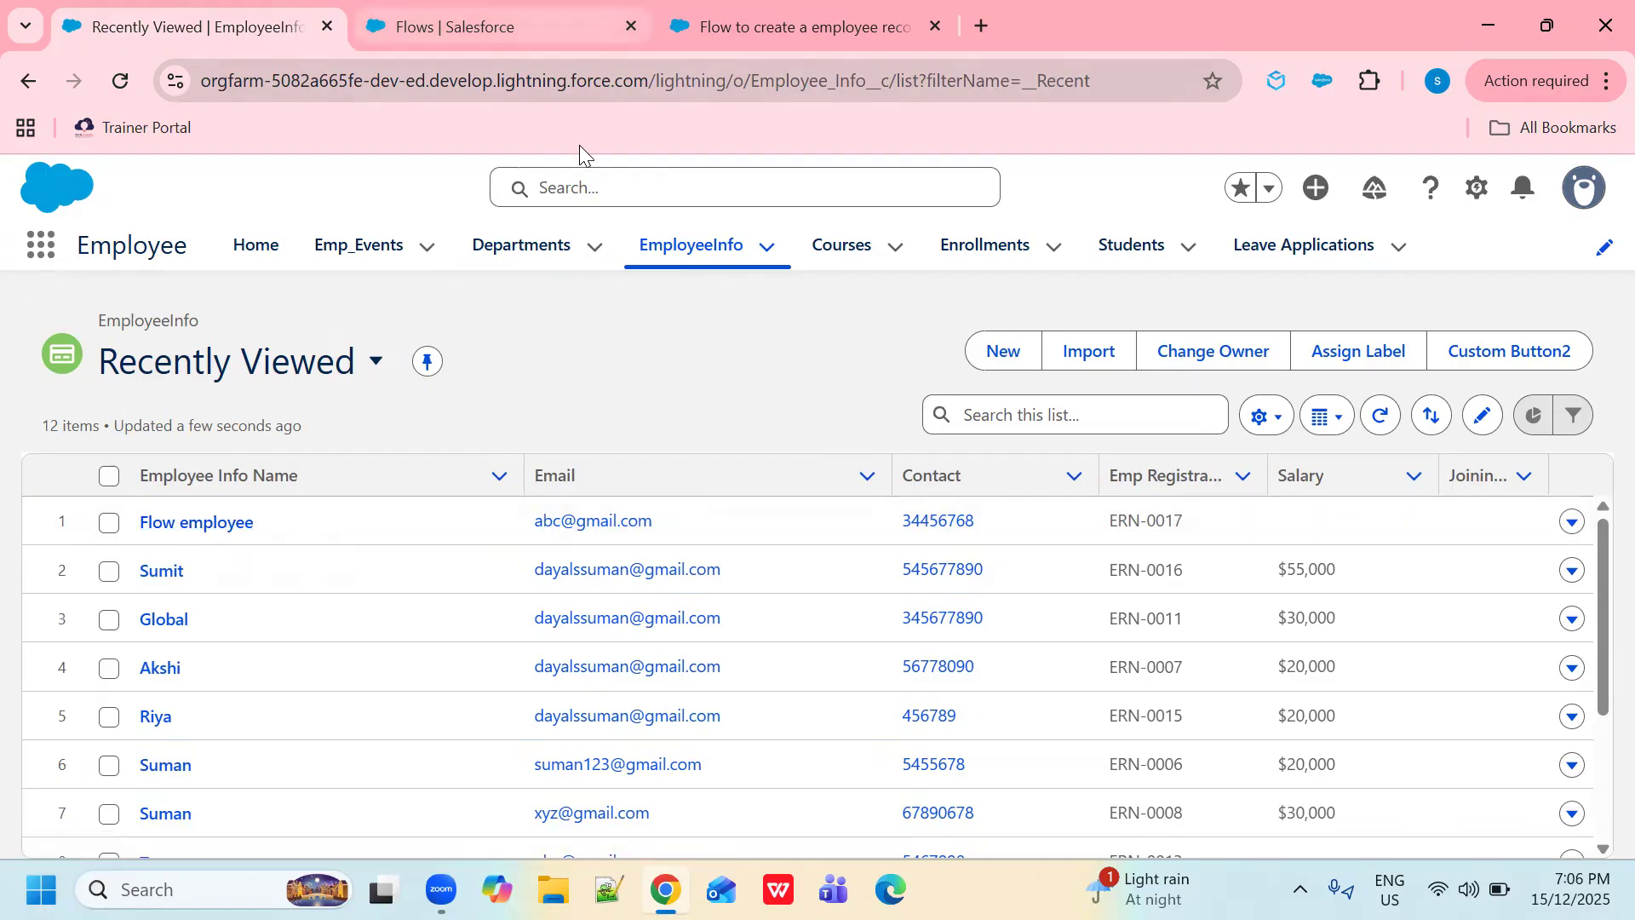
click(779, 27)
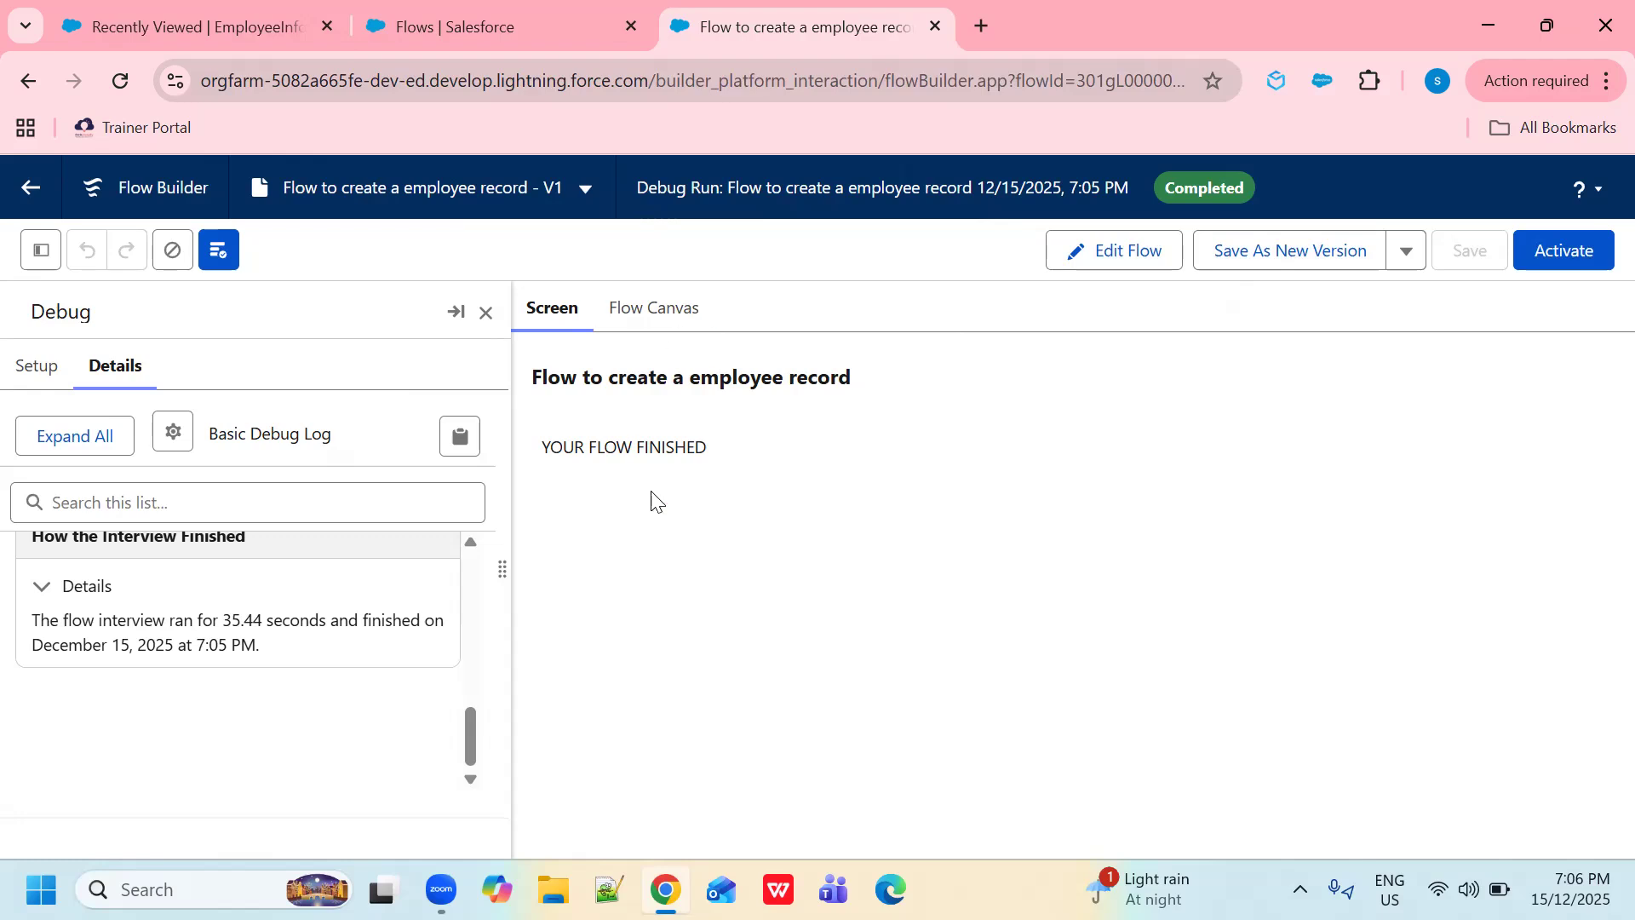
- Activate version 1 of the 'Flow to create a employee record' flow
click(1558, 258)
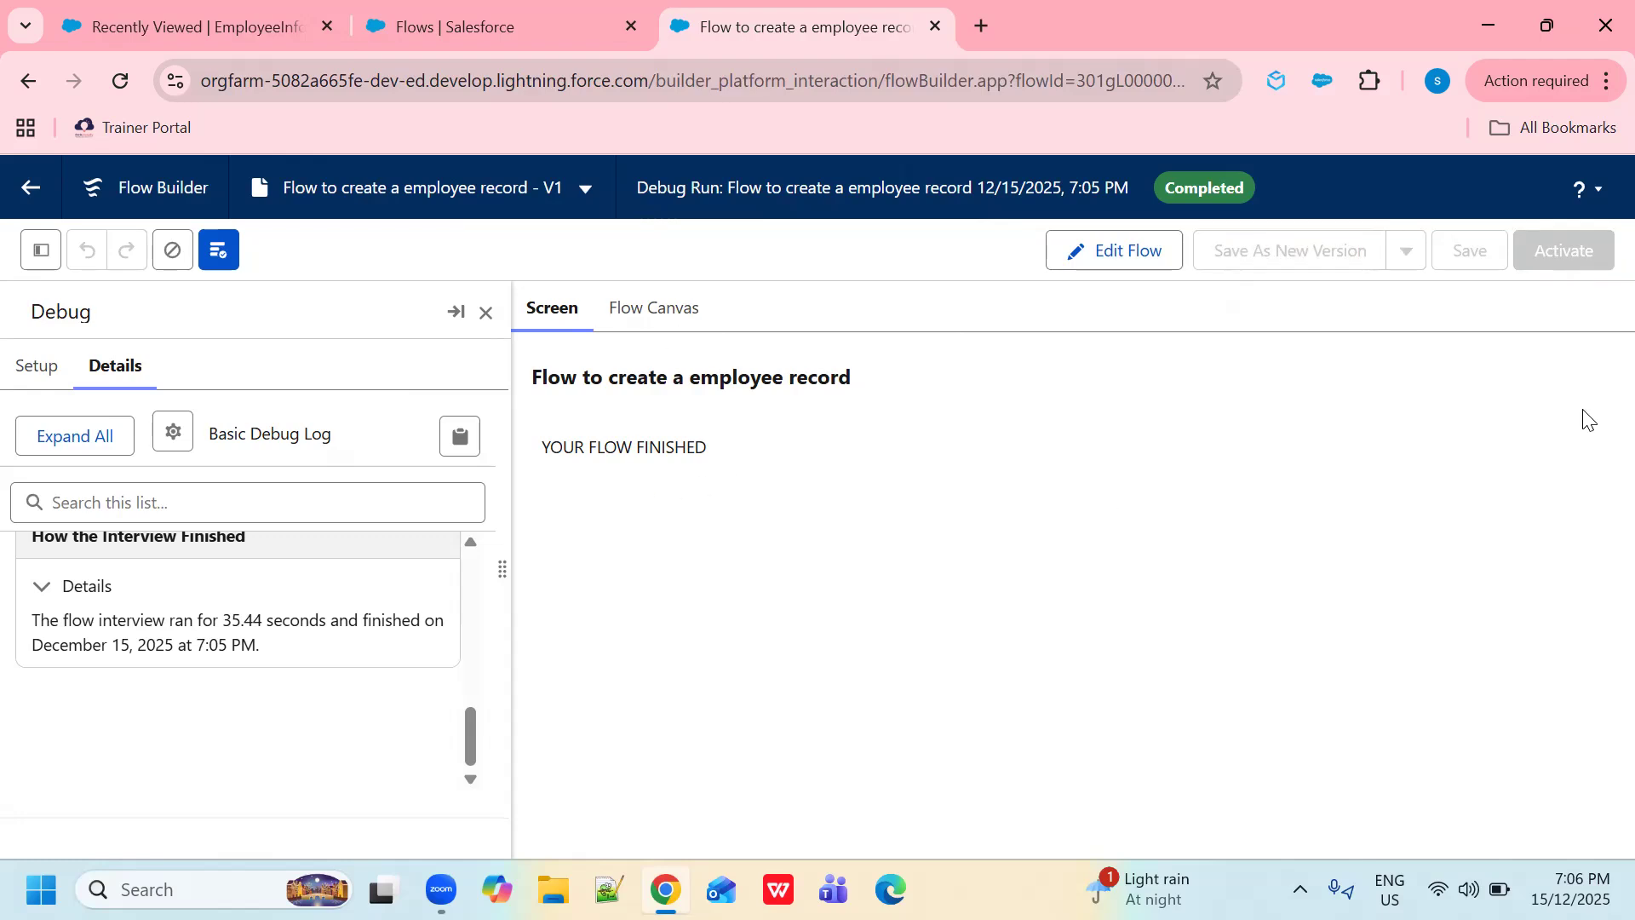